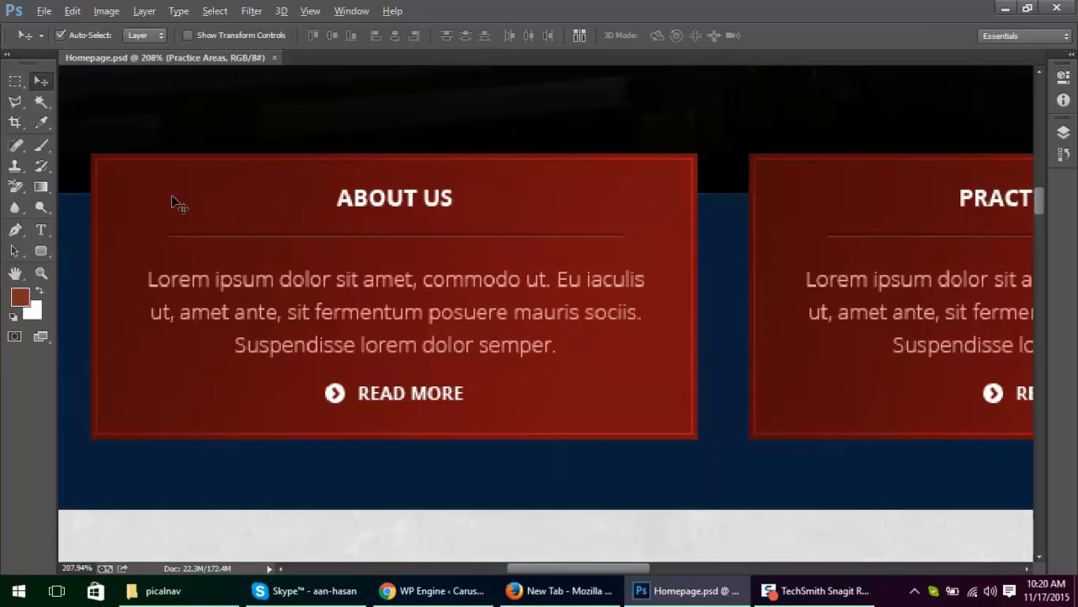
# Step: Switch to Firefox and open the CSS Gradient Generator of the ColorZilla add-on
pyautogui.hotkey('alt', 'Tab')
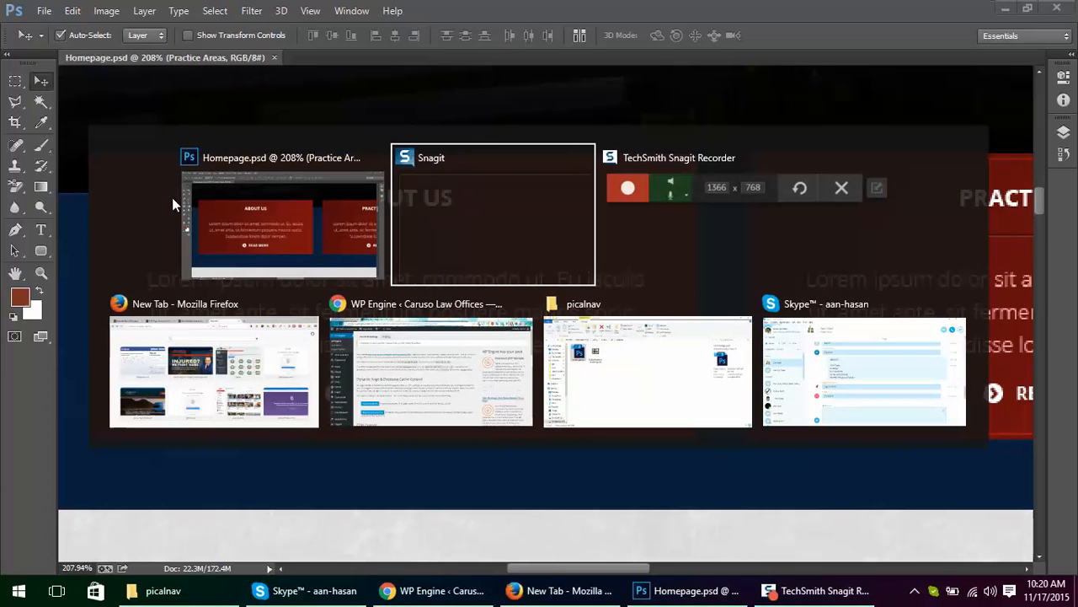
pyautogui.click(200, 325)
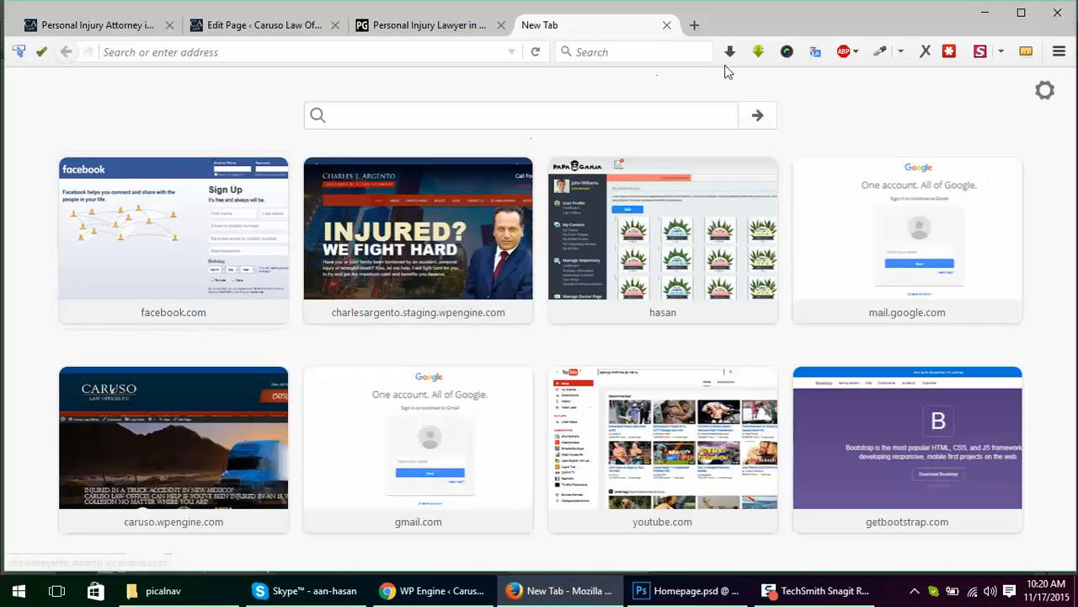
pyautogui.click(901, 52)
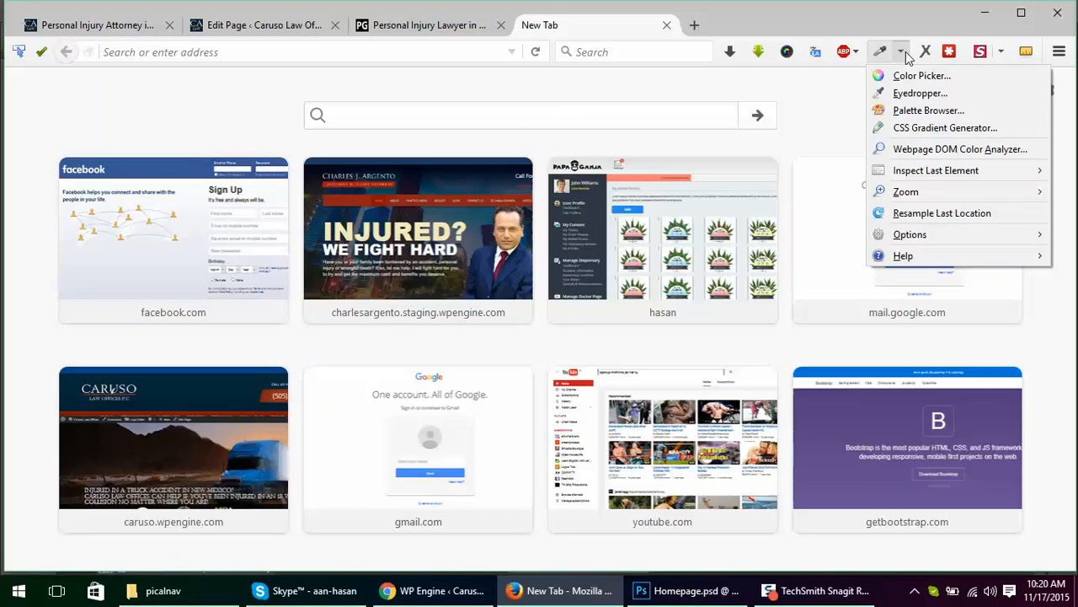
pyautogui.click(918, 128)
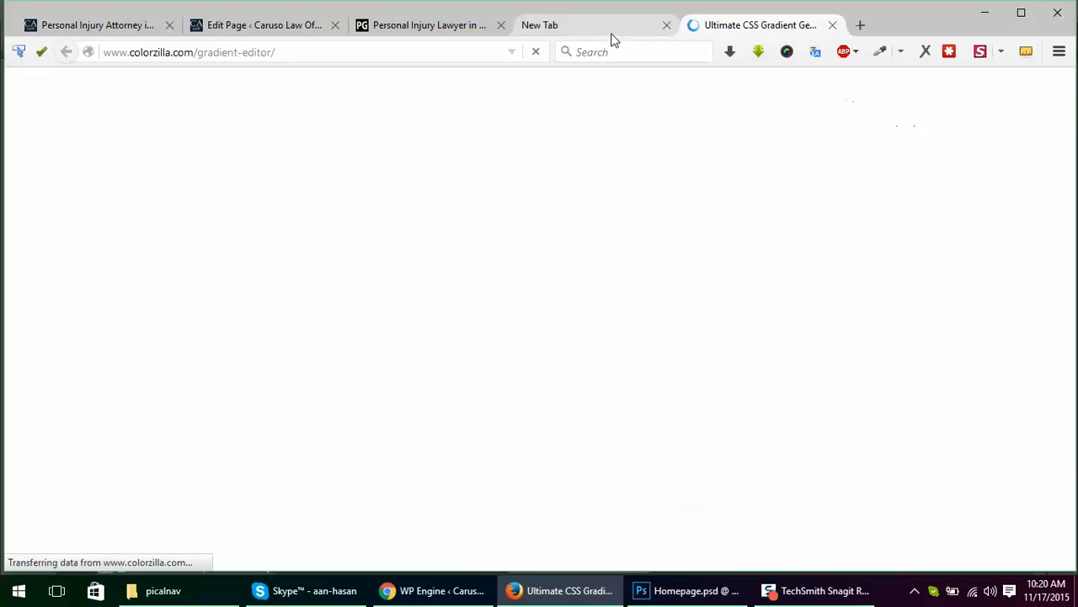
# Step: Search Google for "gradient generator" in a new browser tab
pyautogui.click(666, 25)
pyautogui.click(694, 25)
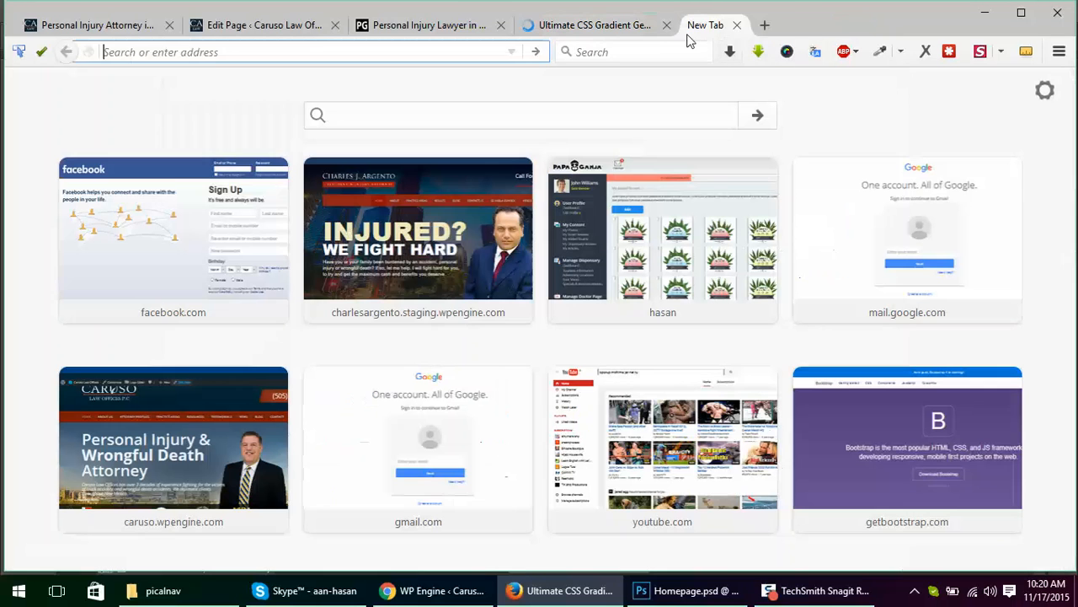
pyautogui.click(657, 48)
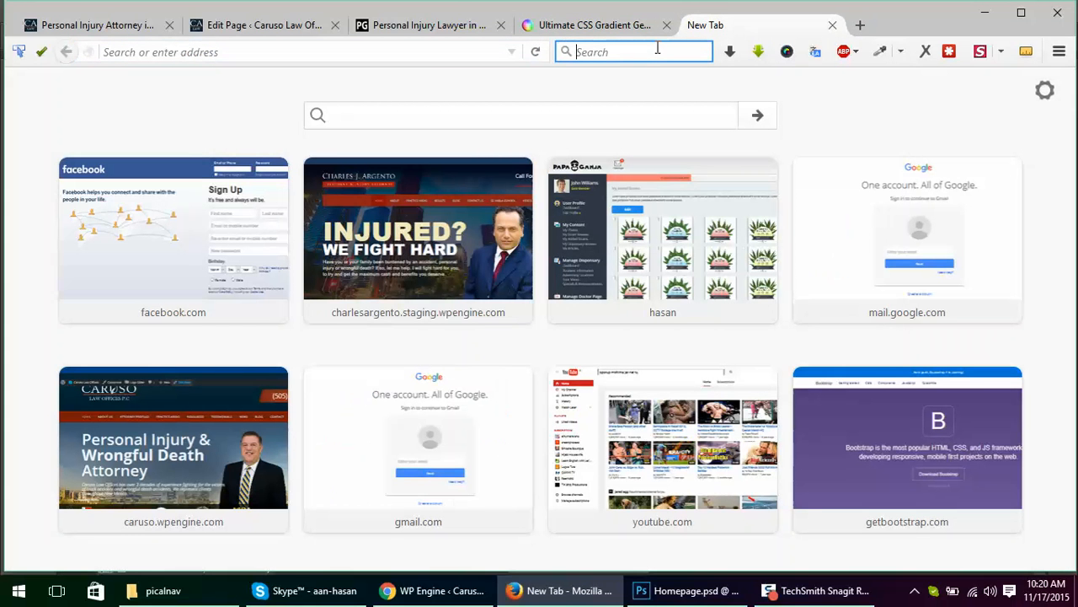
pyautogui.write('gradi')
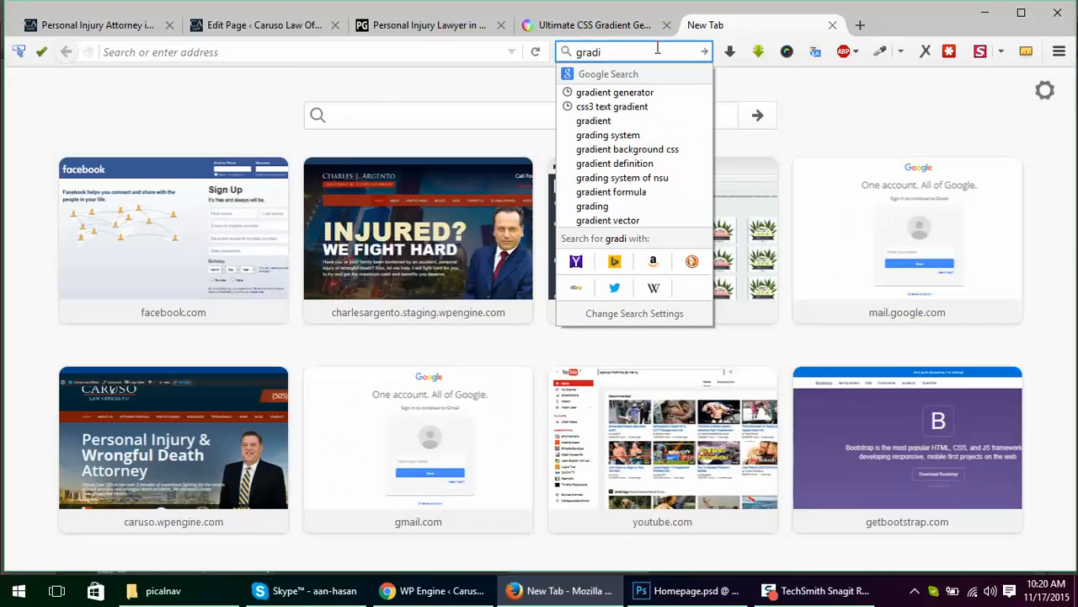
pyautogui.press('Down')
pyautogui.press('Return')
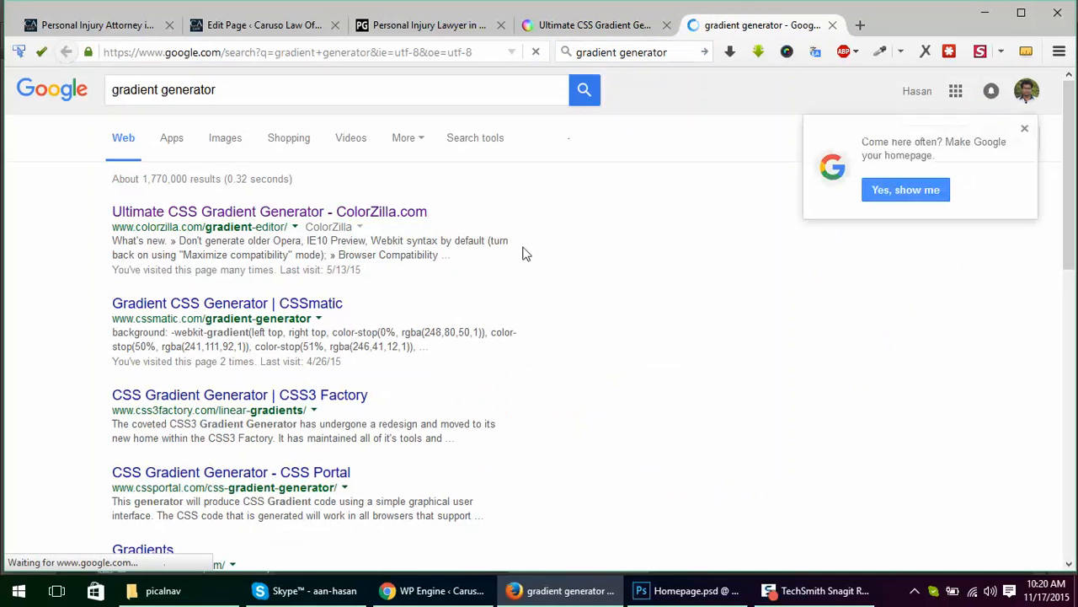
# Step: Open the CSSmatic, CSS3 Factory and Gradients (gradients.glrzad.com) search results in separate tabs
pyautogui.middleClick(168, 303)
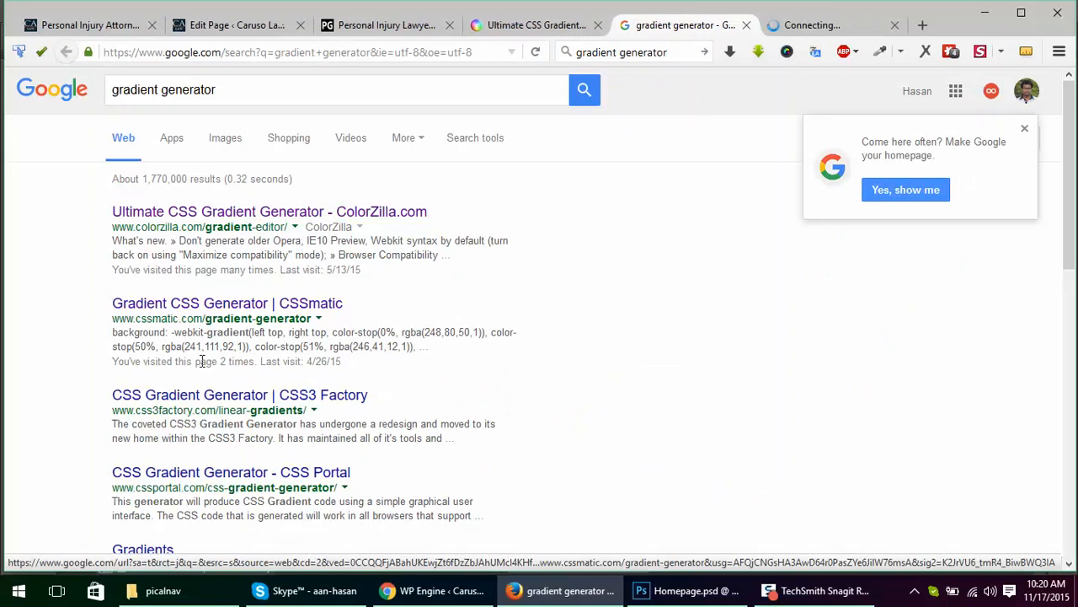
pyautogui.middleClick(207, 407)
pyautogui.scroll(-3, 284, 413)
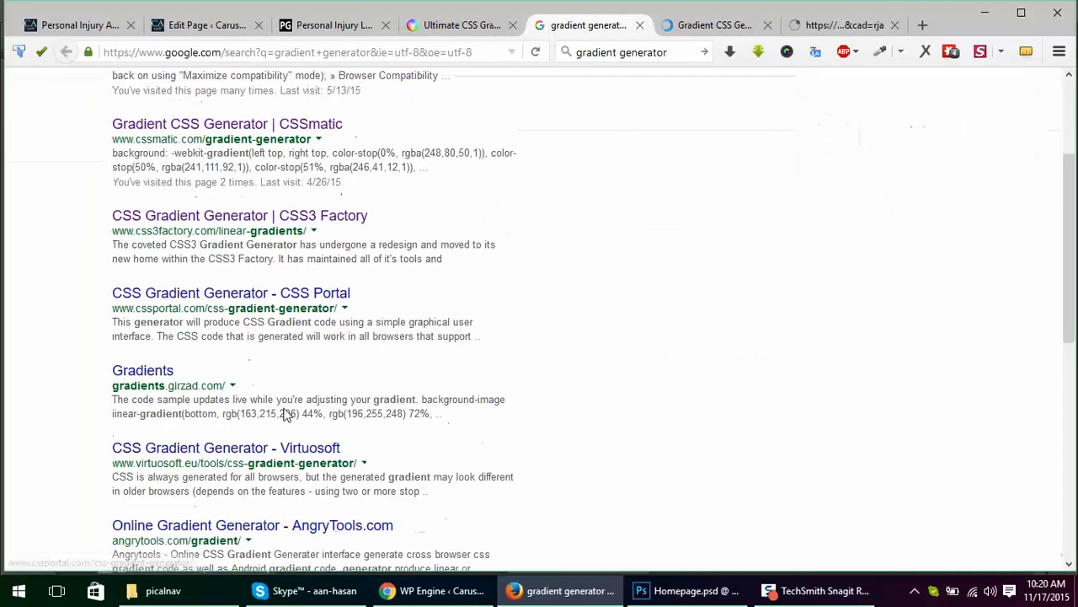
pyautogui.click(144, 370)
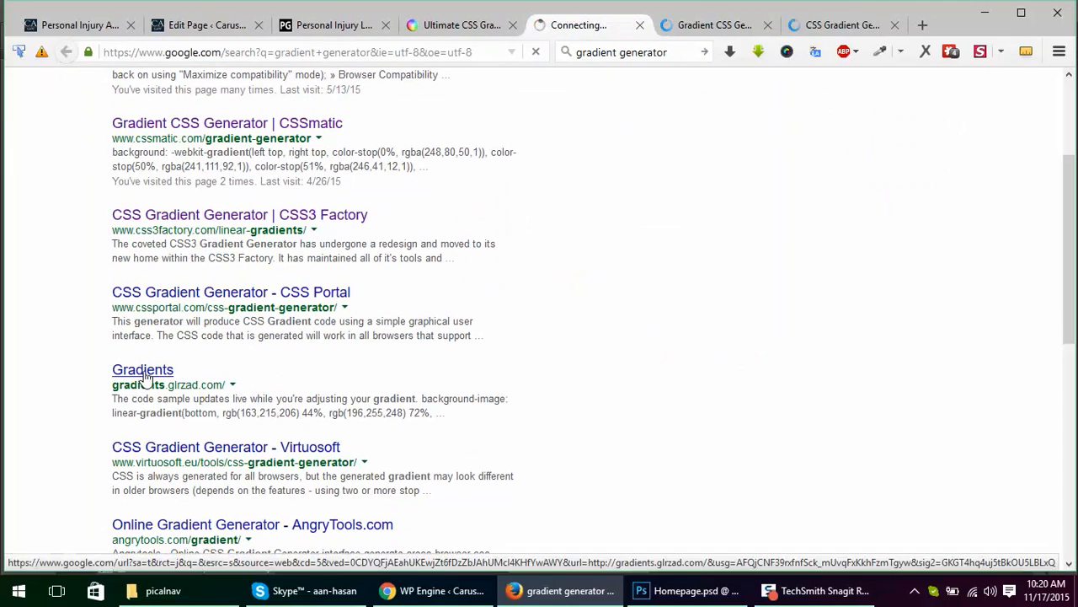
# Step: Look over ColorZilla's Ultimate CSS Gradient Generator page, including its presets, preview and CSS output
pyautogui.click(404, 25)
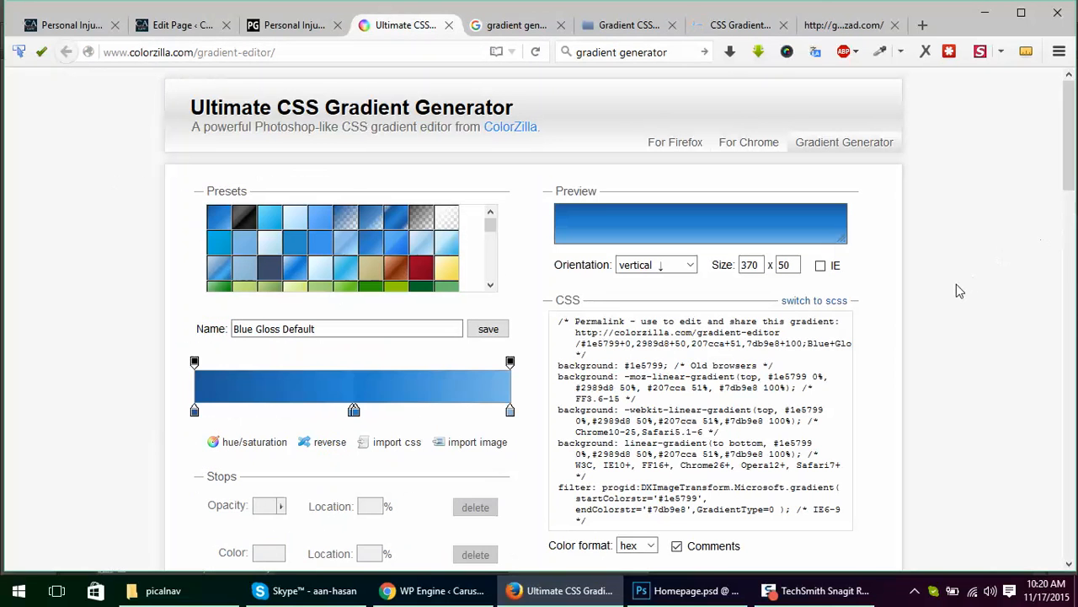
pyautogui.scroll(-3, 957, 291)
pyautogui.click(543, 32)
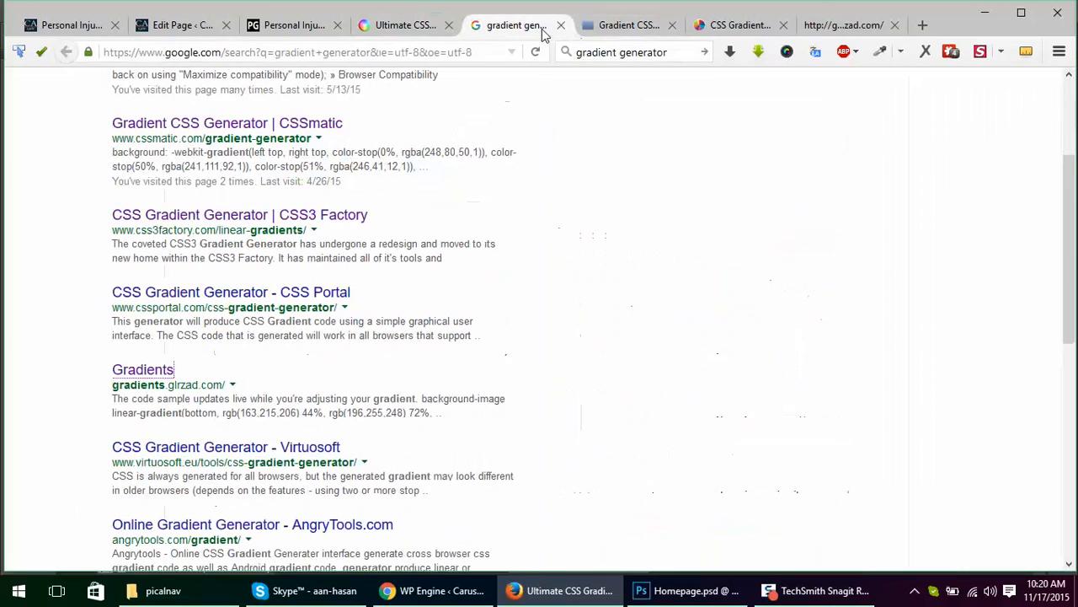
# Step: In CSSmatic's gradient generator, move the two middle color stops to 35% and 58%
pyautogui.click(625, 23)
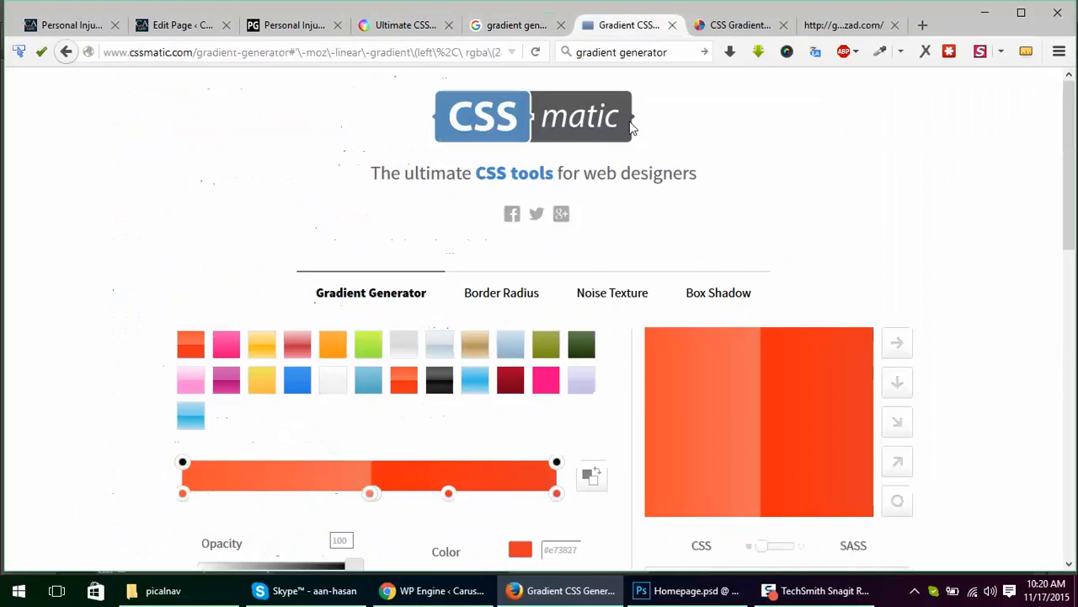
pyautogui.scroll(-3, 727, 326)
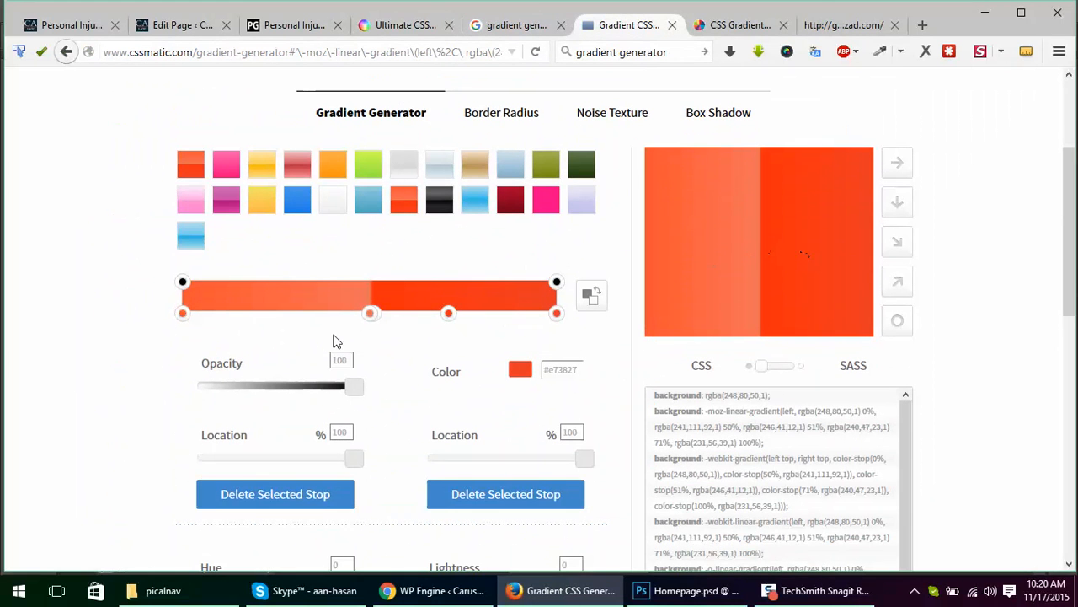
pyautogui.moveTo(371, 324); pyautogui.dragTo(406, 317)
pyautogui.moveTo(558, 283); pyautogui.dragTo(583, 272)
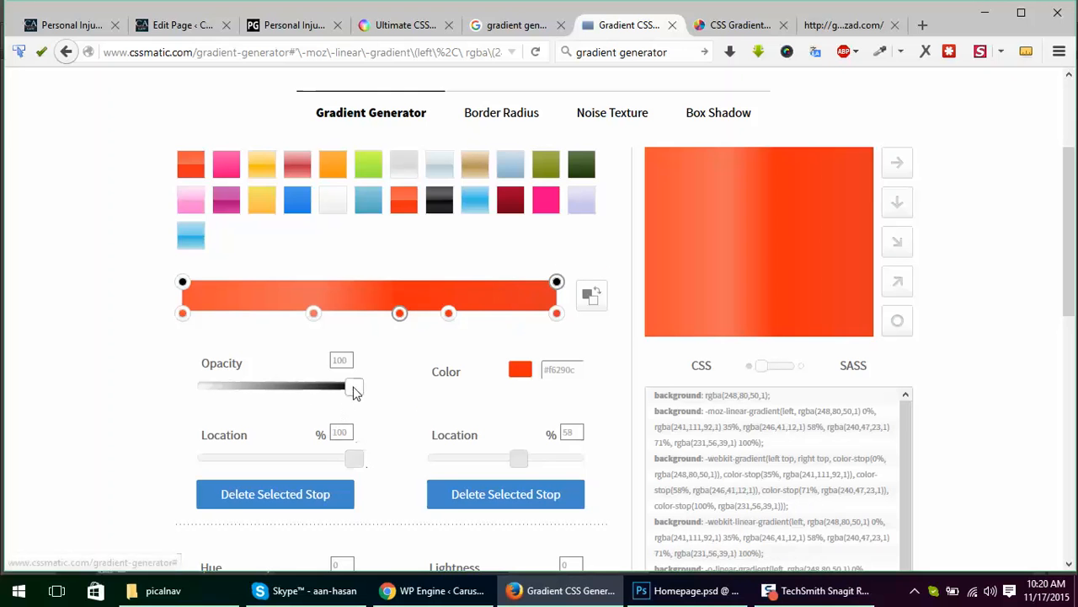
pyautogui.moveTo(354, 389); pyautogui.dragTo(444, 394)
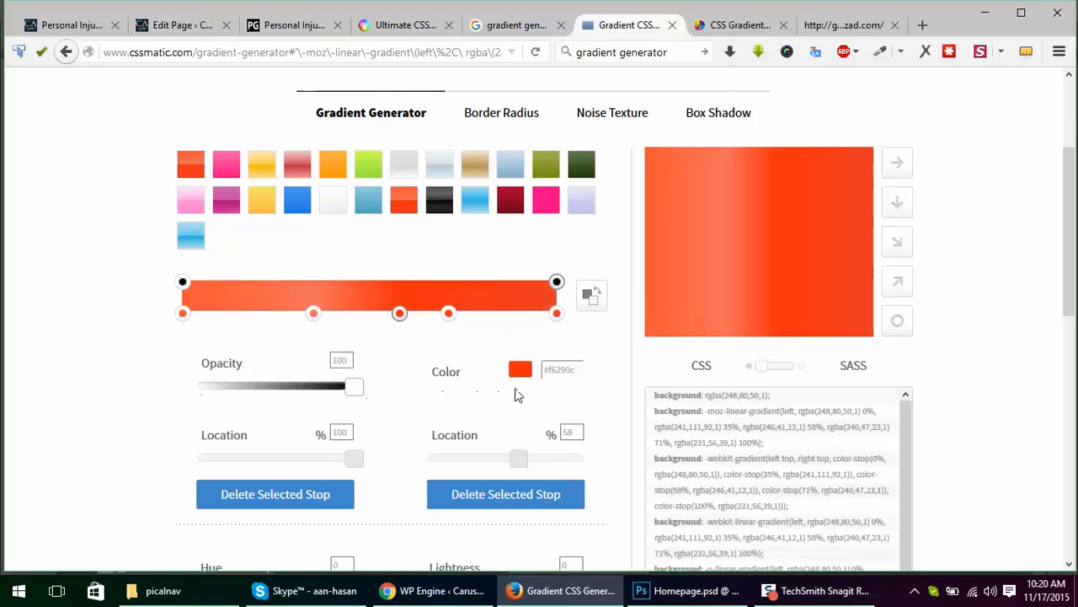
# Step: Set the generated CSS color format to hex and select the -ms-linear-gradient declaration in the code
pyautogui.scroll(-5, 958, 298)
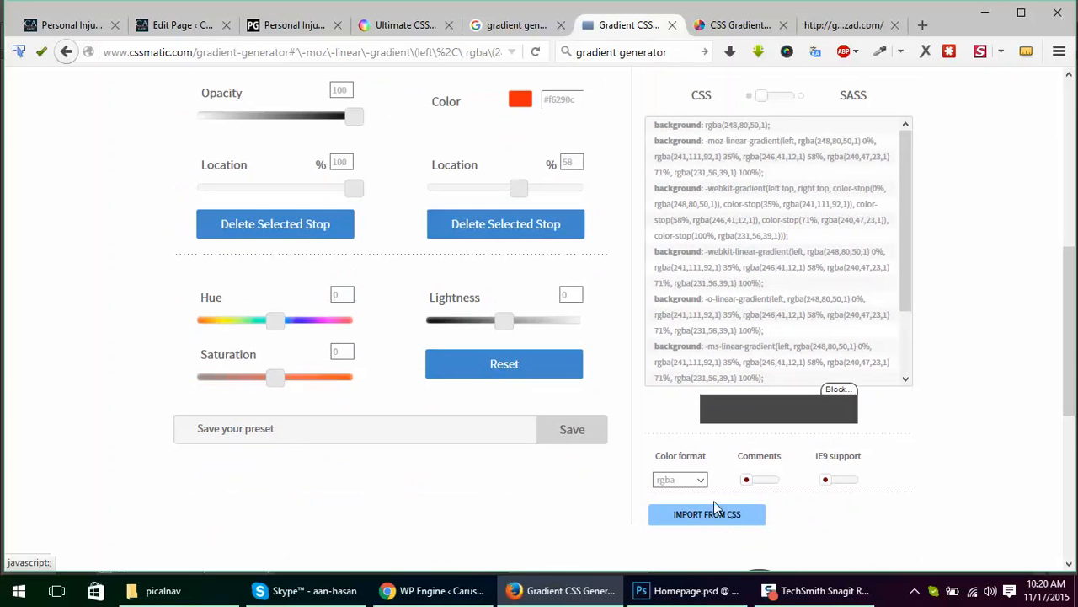
pyautogui.click(698, 480)
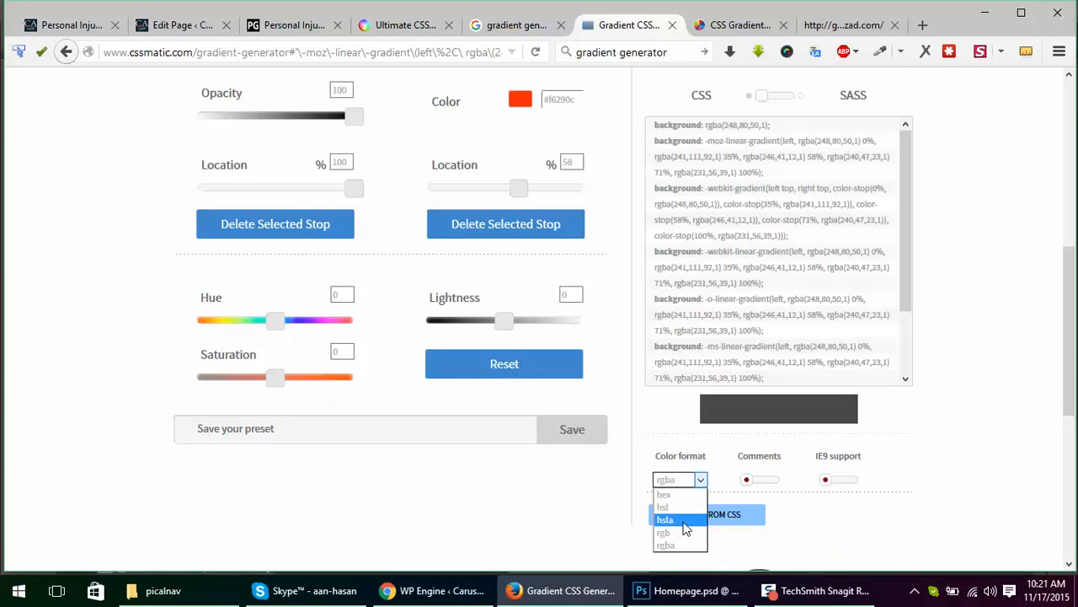
pyautogui.click(682, 496)
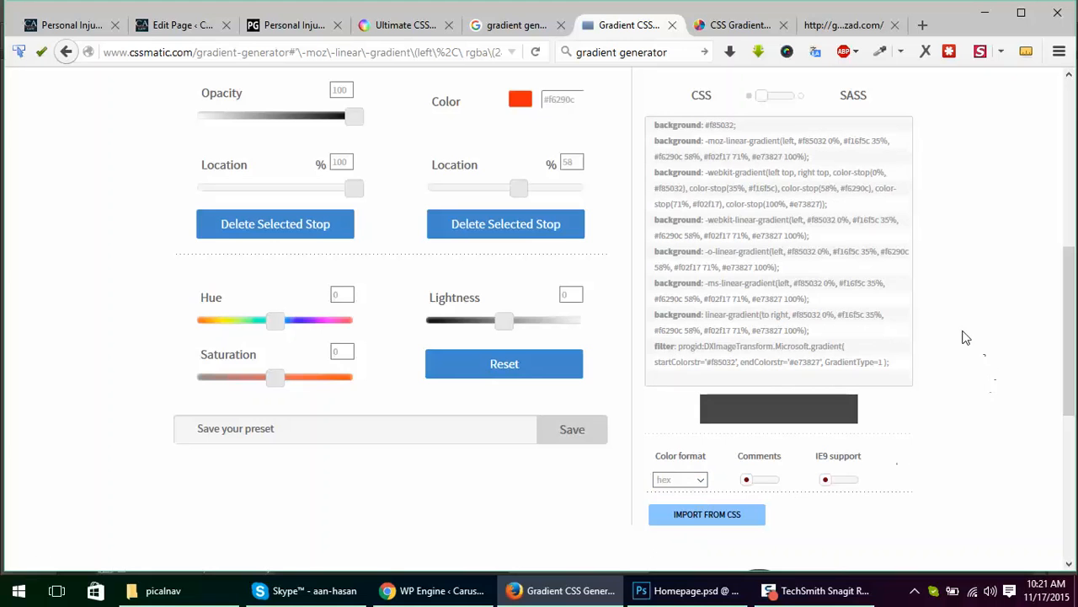
pyautogui.tripleClick(775, 285)
pyautogui.scroll(4, 977, 282)
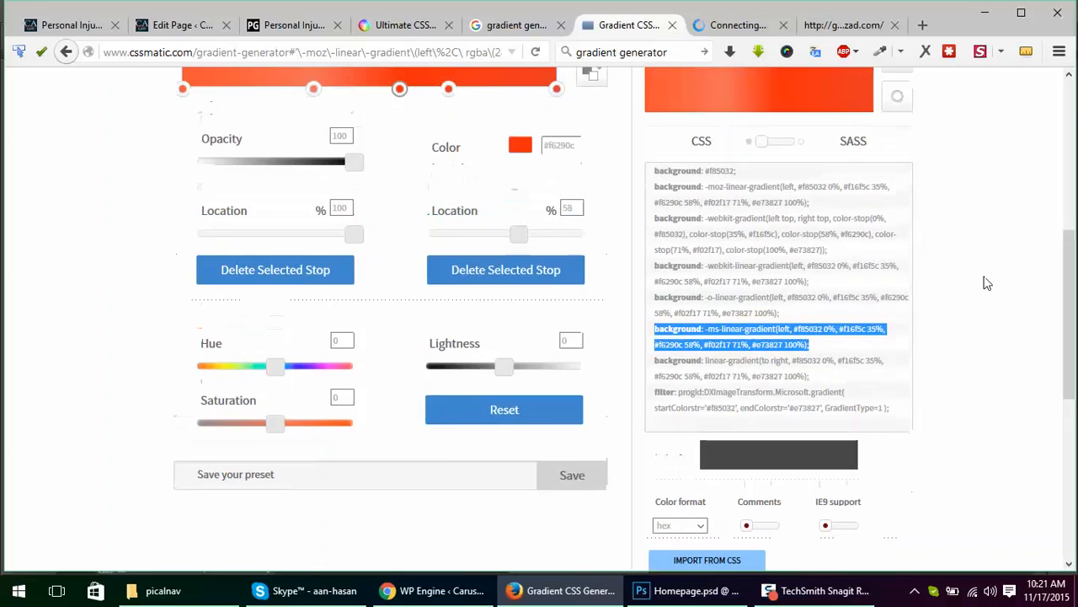
pyautogui.scroll(-1, 961, 295)
pyautogui.scroll(4, 948, 295)
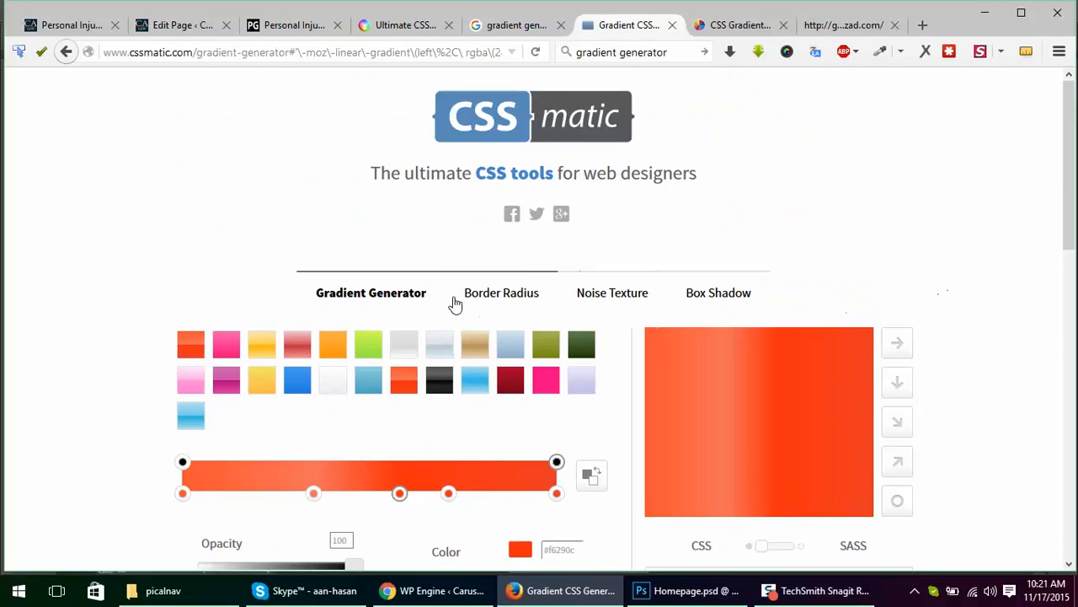
# Step: Open CSSmatic's Noise Texture generator and examine its noise, color, dimension and download options
pyautogui.click(612, 295)
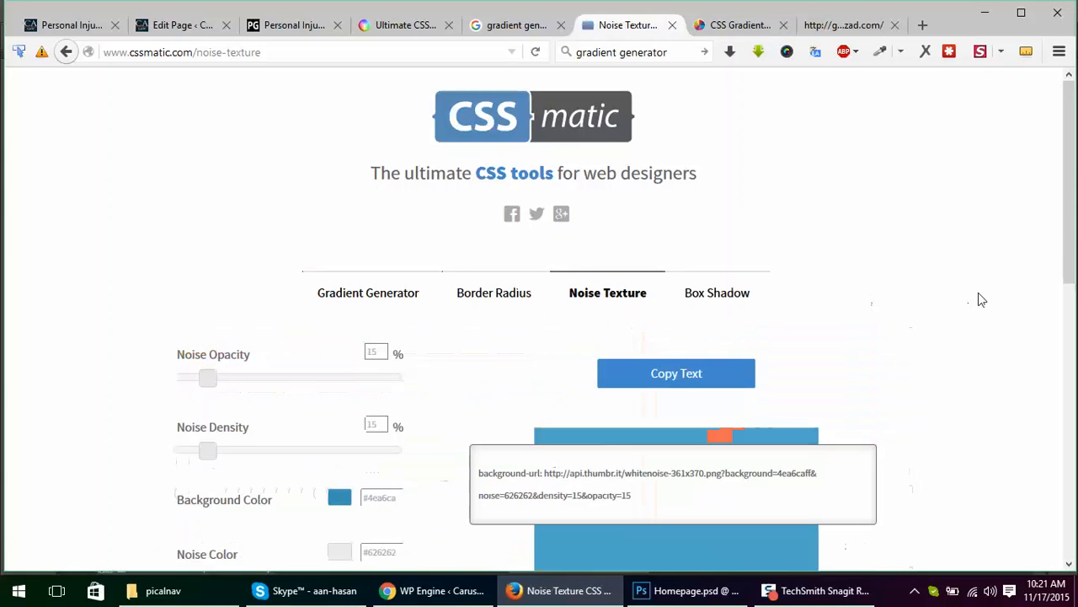
pyautogui.scroll(-3, 990, 293)
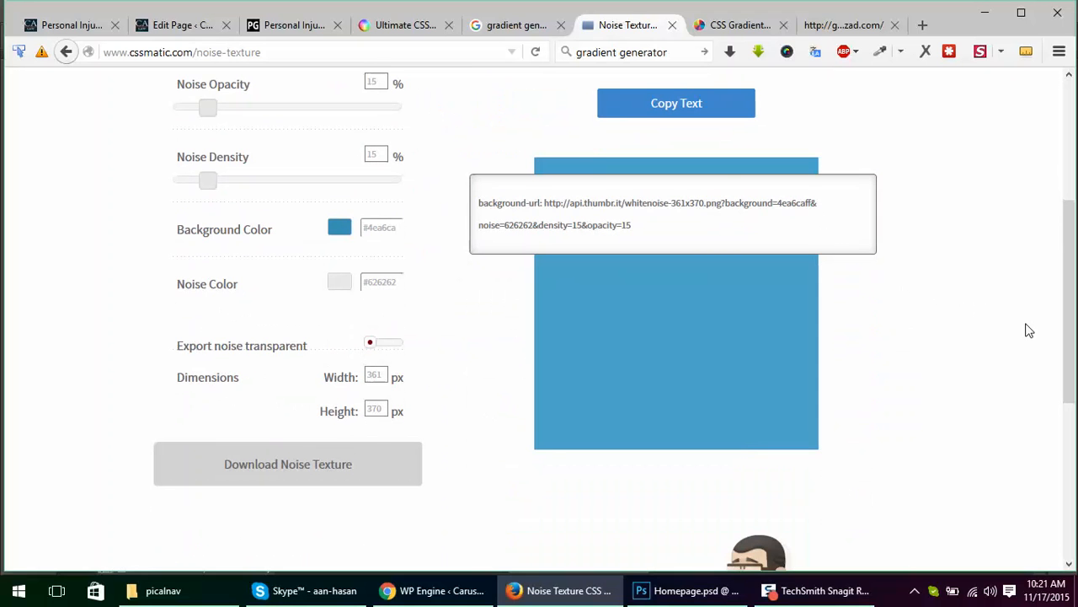
pyautogui.scroll(1, 1015, 332)
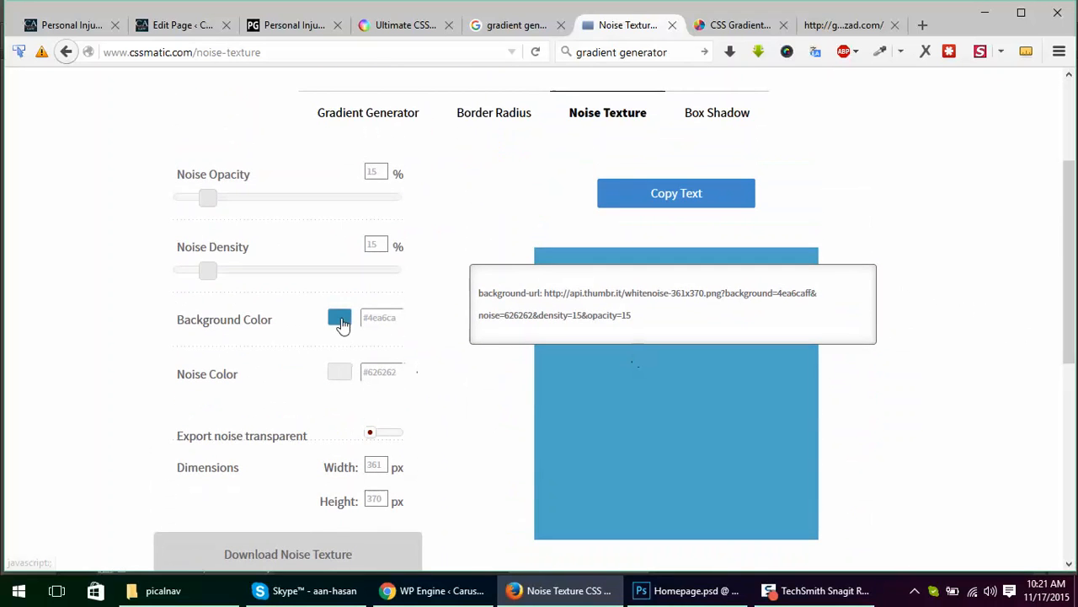
pyautogui.scroll(-1, 425, 418)
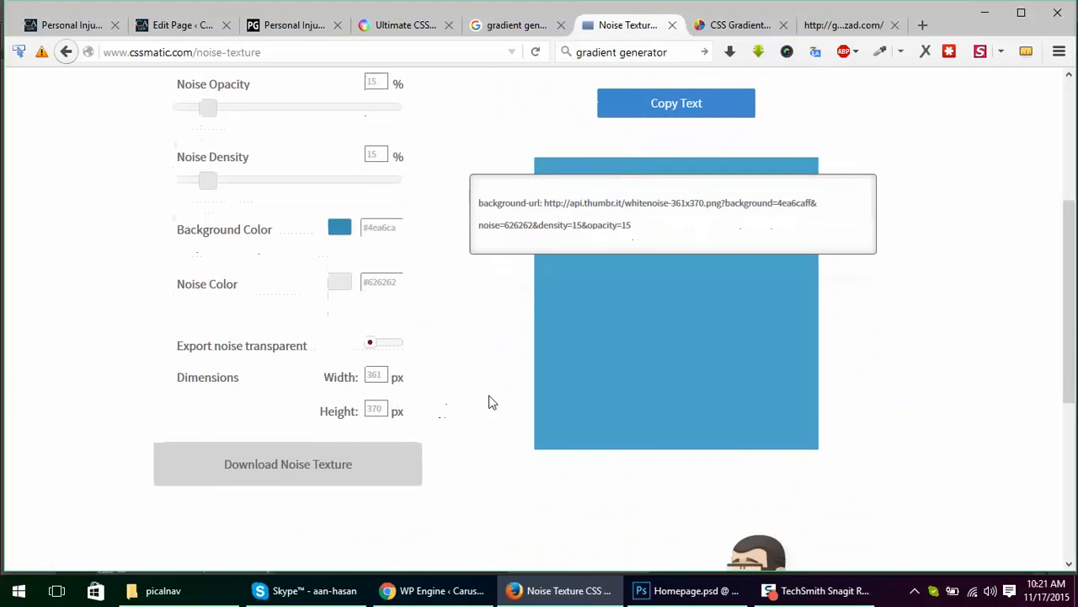
pyautogui.scroll(1, 497, 402)
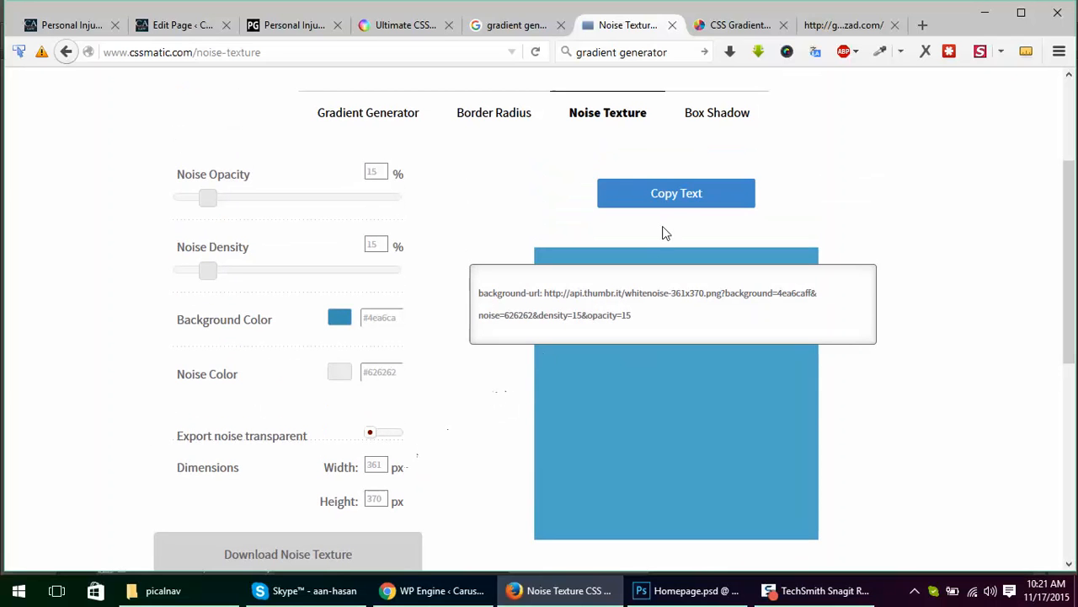
# Step: In CSSmatic's Box Shadow generator, set horizontal length 22 px, vertical length -11 px, blur radius 79 px and spread radius 36 px
pyautogui.click(721, 116)
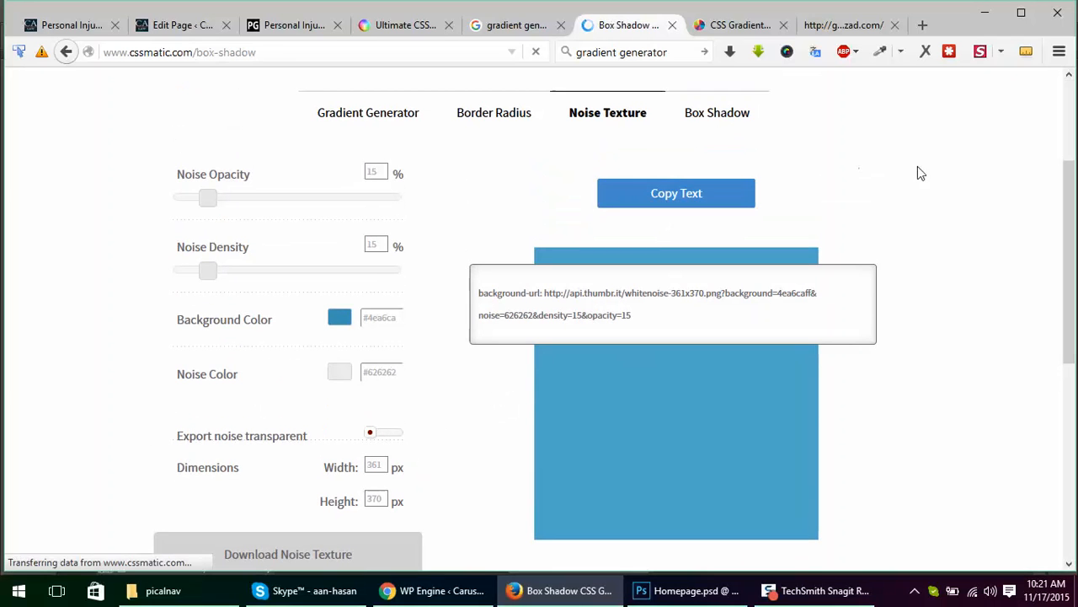
pyautogui.scroll(-4, 879, 291)
pyautogui.scroll(1, 850, 275)
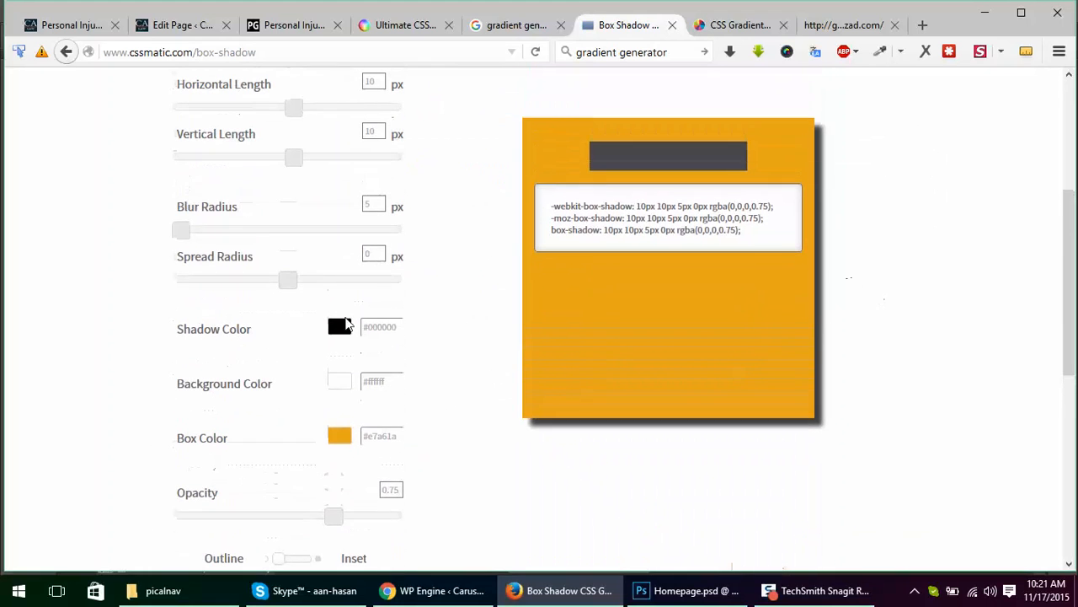
pyautogui.moveTo(284, 285); pyautogui.dragTo(309, 292)
pyautogui.moveTo(193, 233); pyautogui.dragTo(233, 230)
pyautogui.moveTo(294, 167)
pyautogui.mouseDown()
pyautogui.moveTo(255, 169)
pyautogui.moveTo(308, 159)
pyautogui.moveTo(282, 163)
pyautogui.mouseUp()
pyautogui.moveTo(293, 107)
pyautogui.mouseDown()
pyautogui.moveTo(221, 108)
pyautogui.moveTo(298, 107)
pyautogui.mouseUp()
# Step: Set the shadow opacity to 0.72, and try the inset style before returning it to outline
pyautogui.scroll(-2, 344, 461)
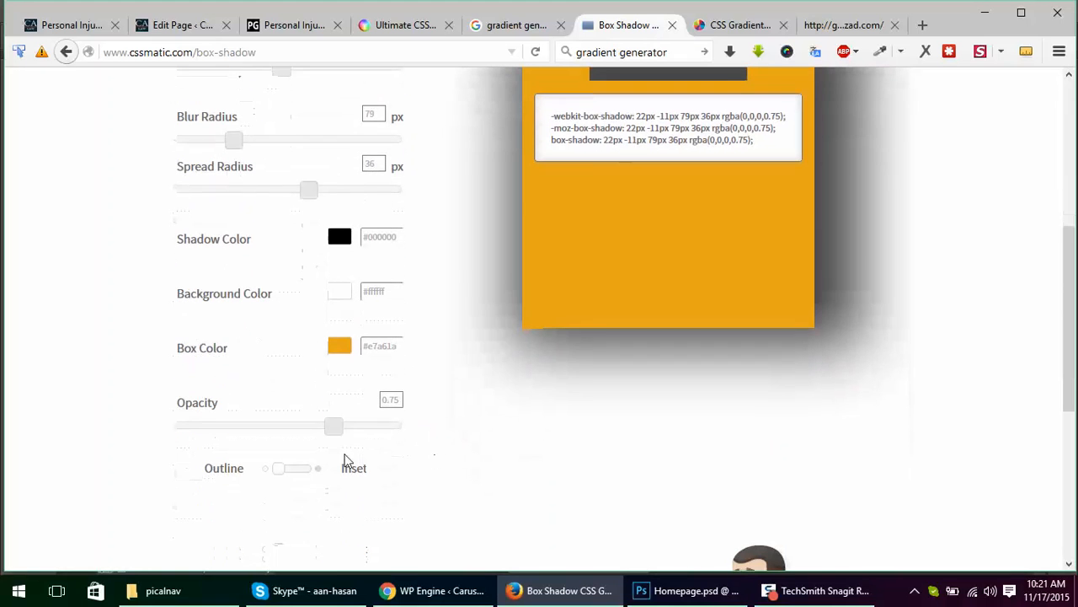
pyautogui.moveTo(334, 426)
pyautogui.mouseDown()
pyautogui.moveTo(234, 433)
pyautogui.moveTo(431, 430)
pyautogui.moveTo(313, 428)
pyautogui.moveTo(337, 433)
pyautogui.mouseUp()
pyautogui.click(292, 474)
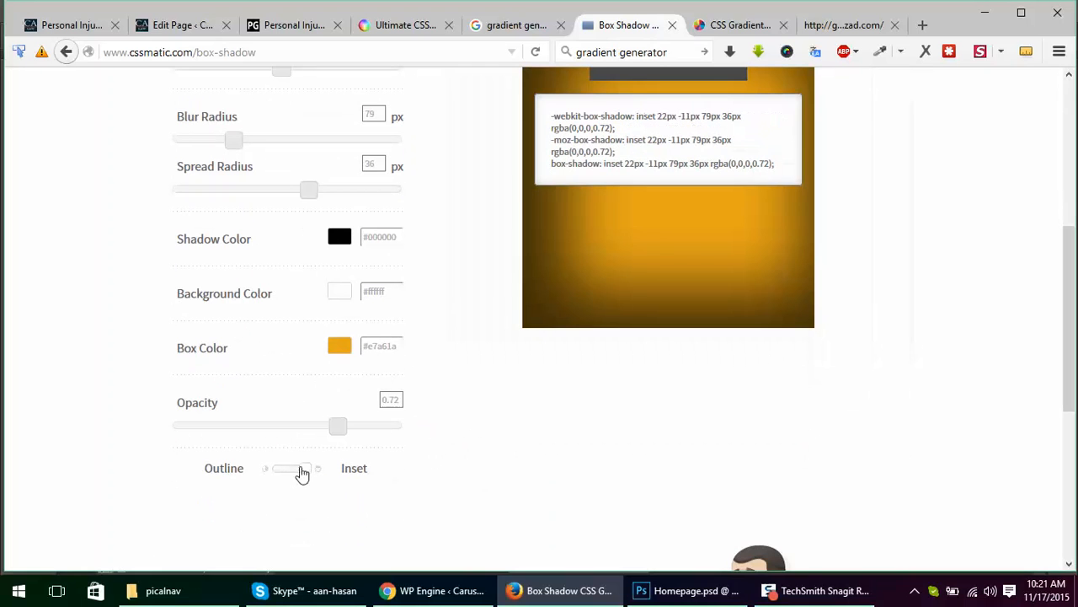
pyautogui.click(301, 474)
pyautogui.scroll(8, 816, 379)
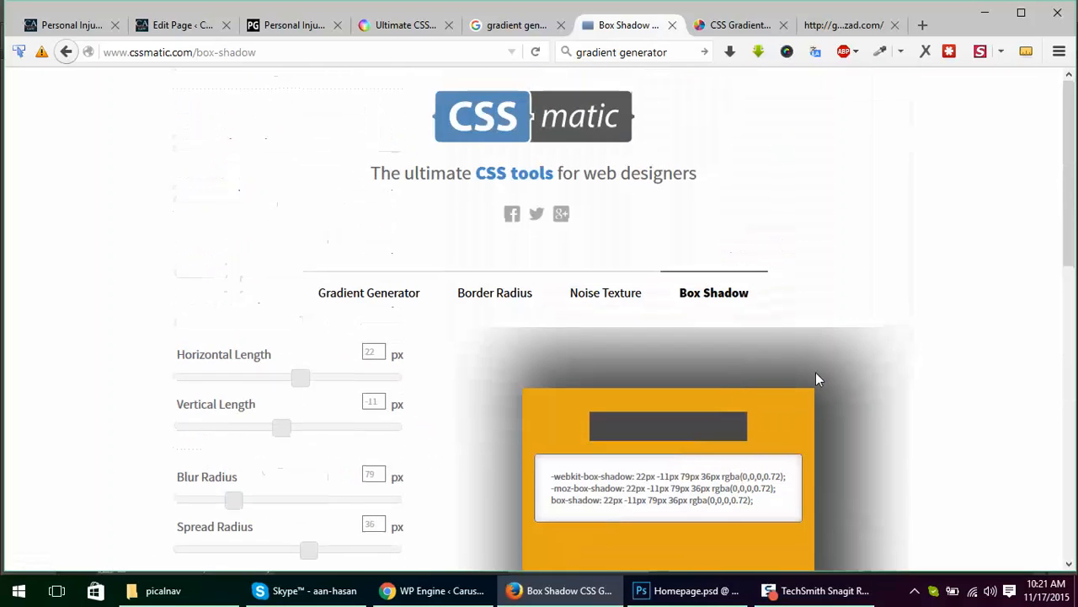
# Step: In the CSS3 Factory gradient generator, set the second color swatch to 13406E and the first to 0F0F0F
pyautogui.click(731, 25)
pyautogui.scroll(-7, 527, 281)
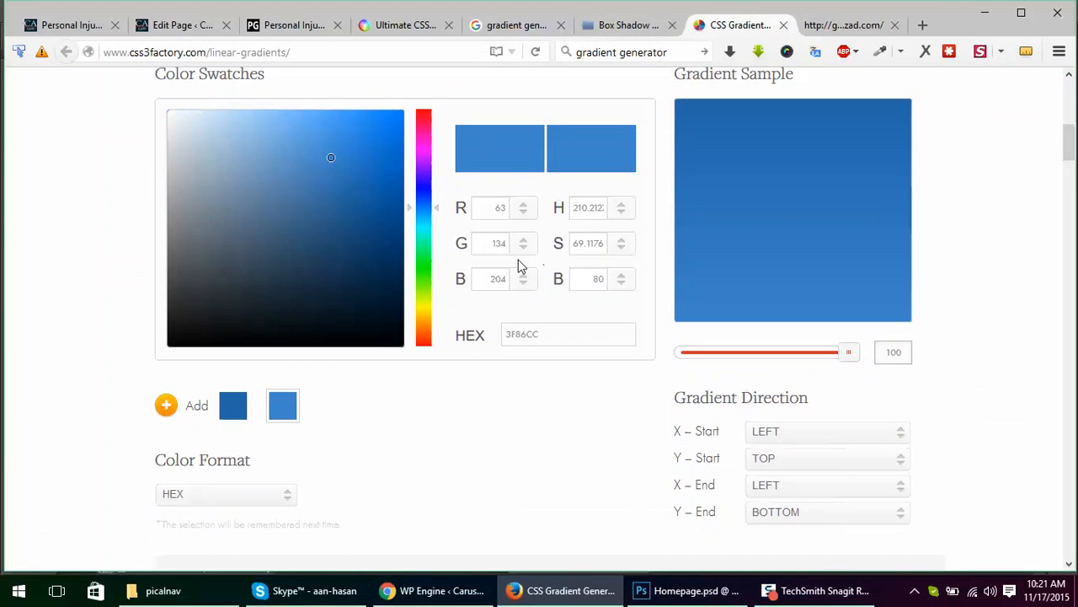
pyautogui.moveTo(331, 157); pyautogui.dragTo(362, 242)
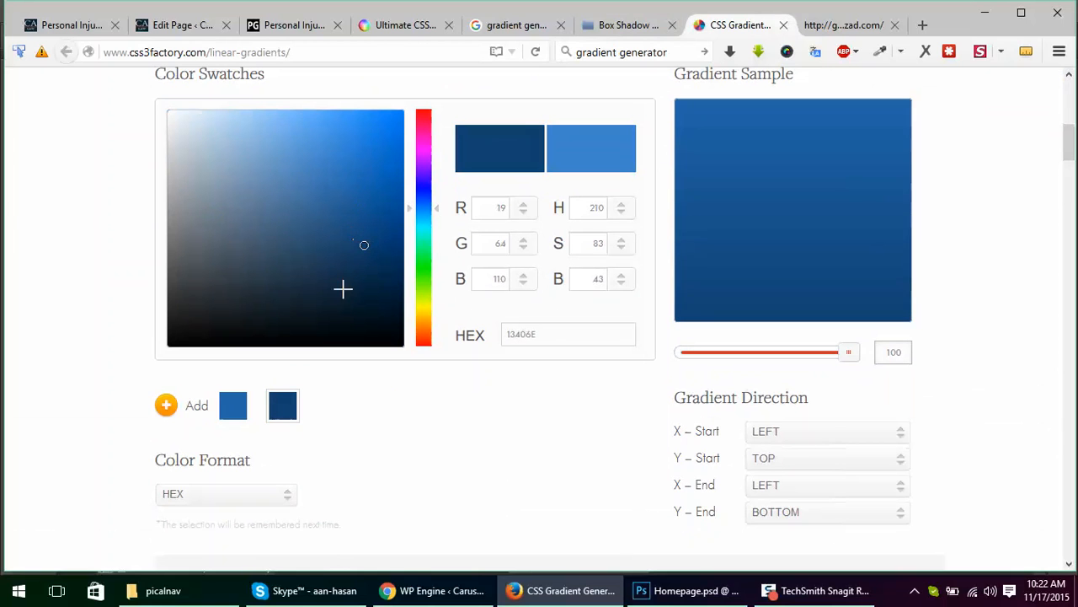
pyautogui.click(234, 405)
pyautogui.moveTo(271, 170)
pyautogui.mouseDown()
pyautogui.moveTo(233, 224)
pyautogui.moveTo(176, 260)
pyautogui.moveTo(143, 338)
pyautogui.mouseUp()
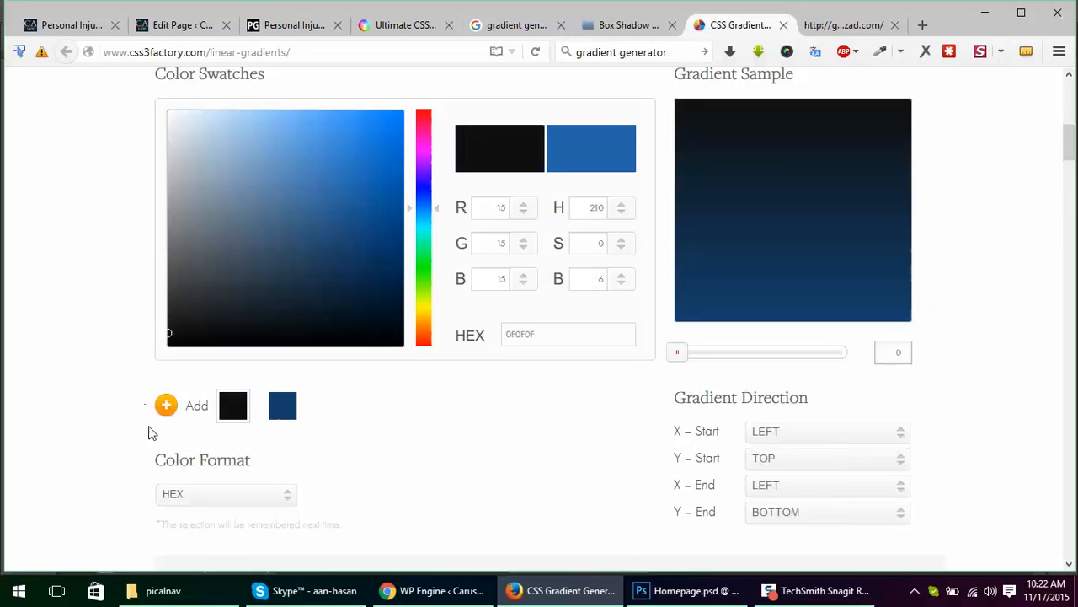
# Step: Add a third color swatch, set the first swatch to F200F2 and set the third to 000000
pyautogui.click(167, 407)
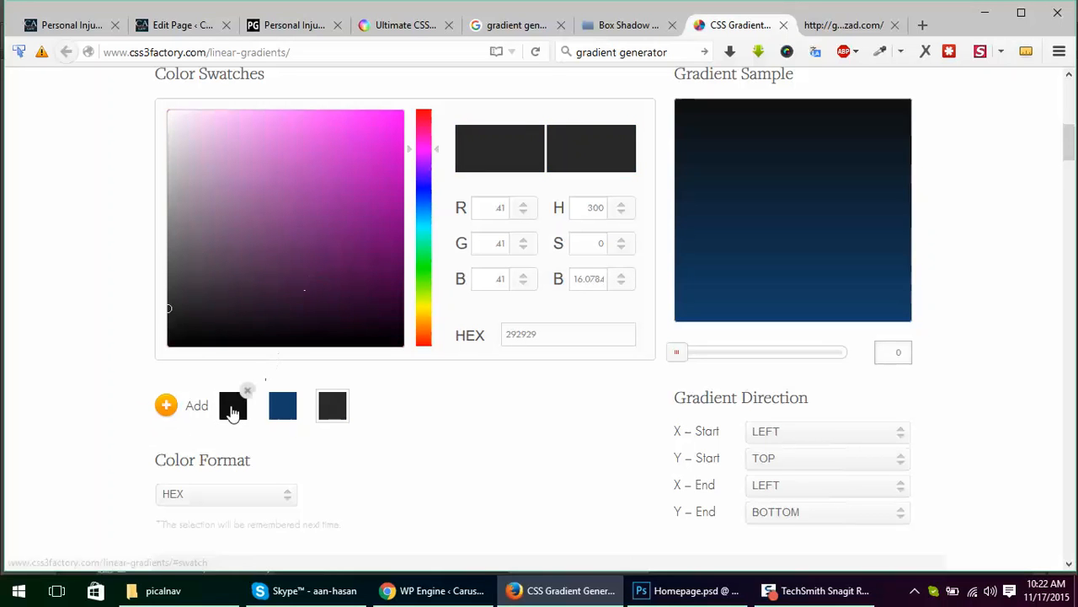
pyautogui.click(232, 408)
pyautogui.moveTo(260, 185); pyautogui.dragTo(423, 121)
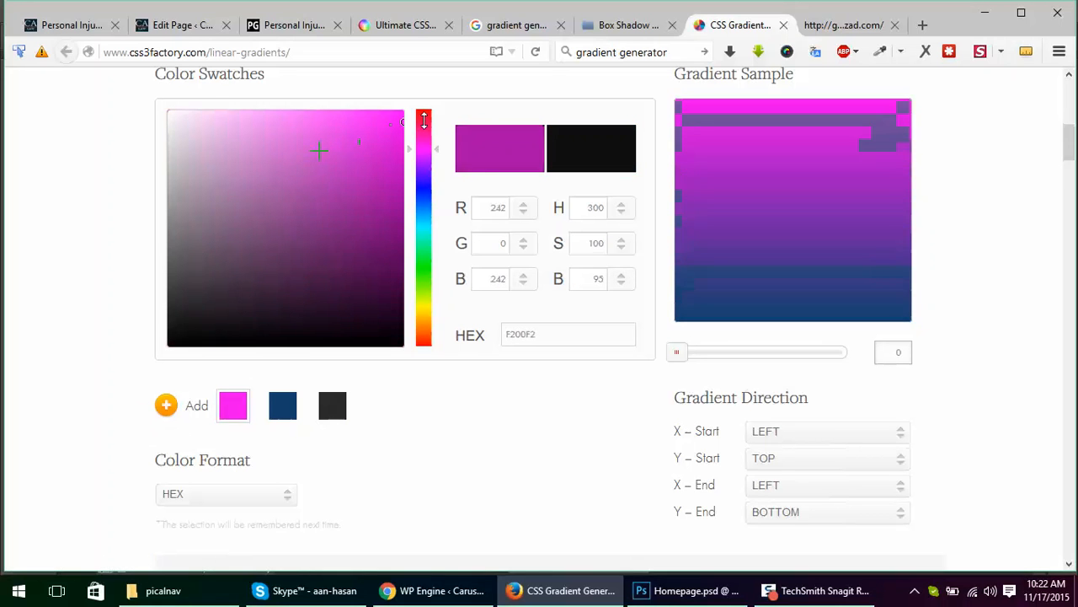
pyautogui.click(340, 412)
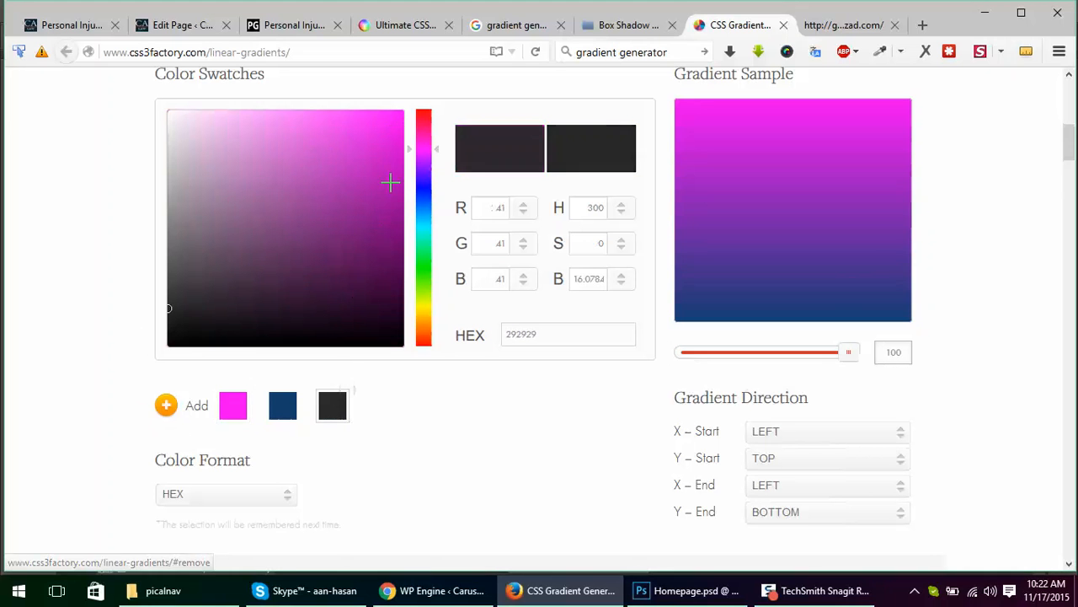
pyautogui.moveTo(390, 180); pyautogui.dragTo(407, 351)
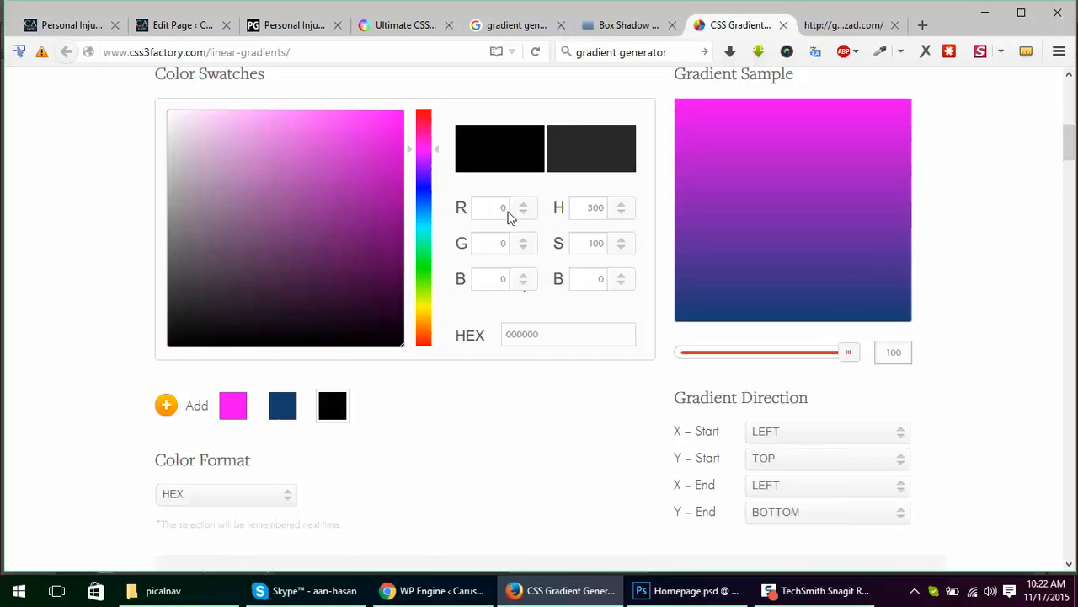
# Step: Examine the generated CSS3 Factory gradient code, selecting and deselecting the whole code block
pyautogui.scroll(-8, 515, 406)
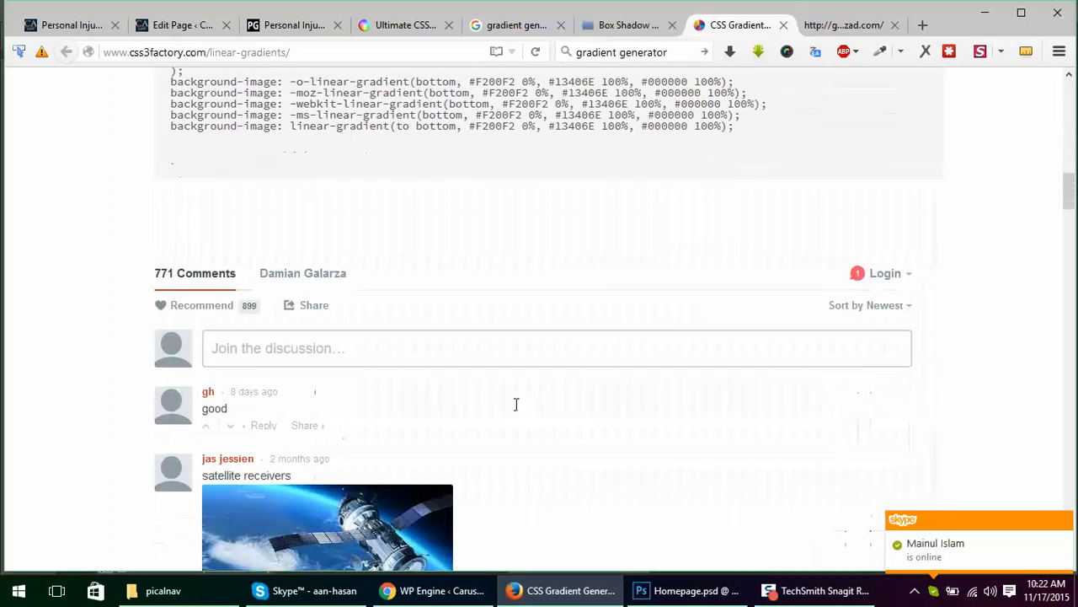
pyautogui.scroll(3, 515, 402)
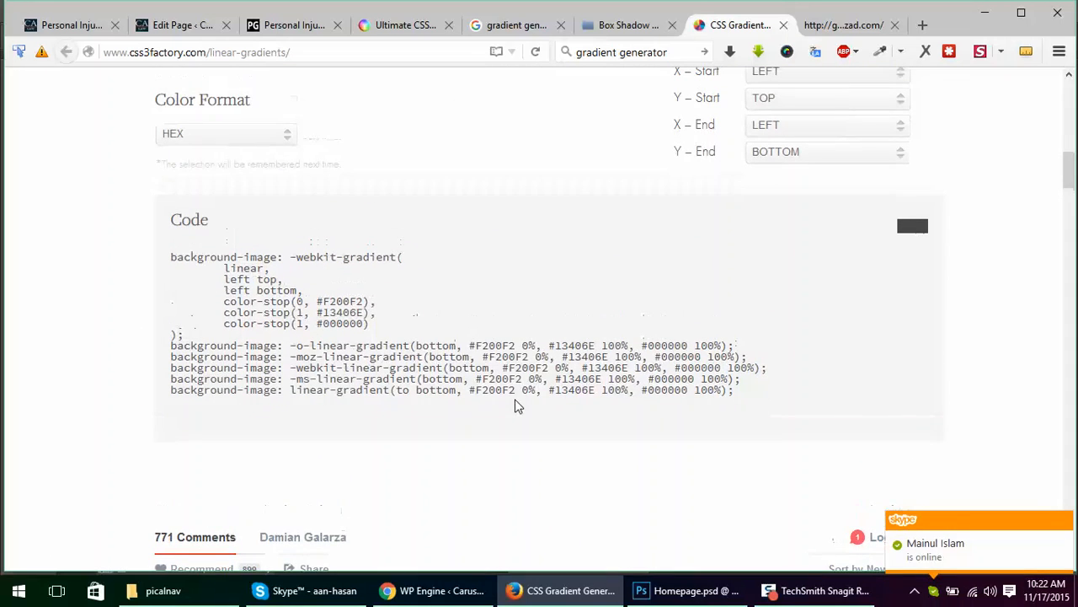
pyautogui.moveTo(775, 398); pyautogui.dragTo(147, 236)
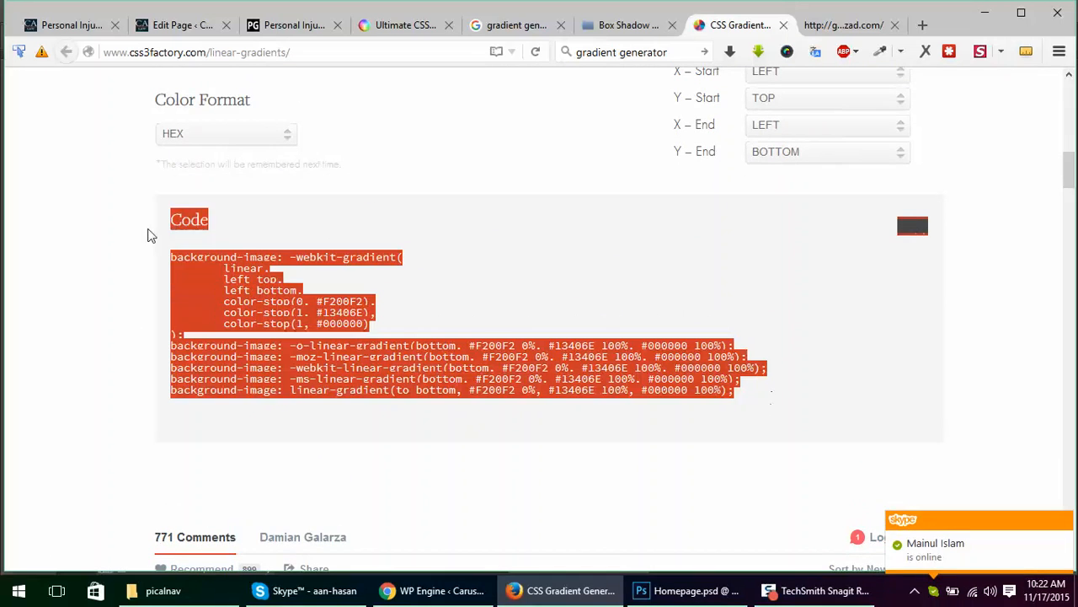
pyautogui.click(635, 299)
pyautogui.scroll(3, 638, 300)
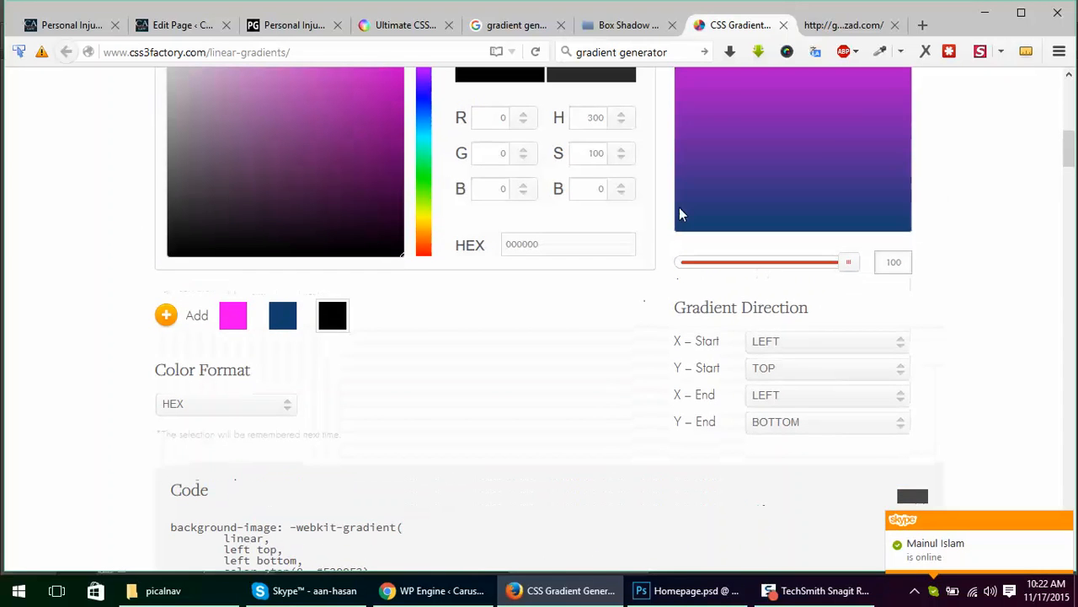
# Step: Close the CSS3 Factory page, reload gradients.glrzad.com and close it too
pyautogui.click(781, 26)
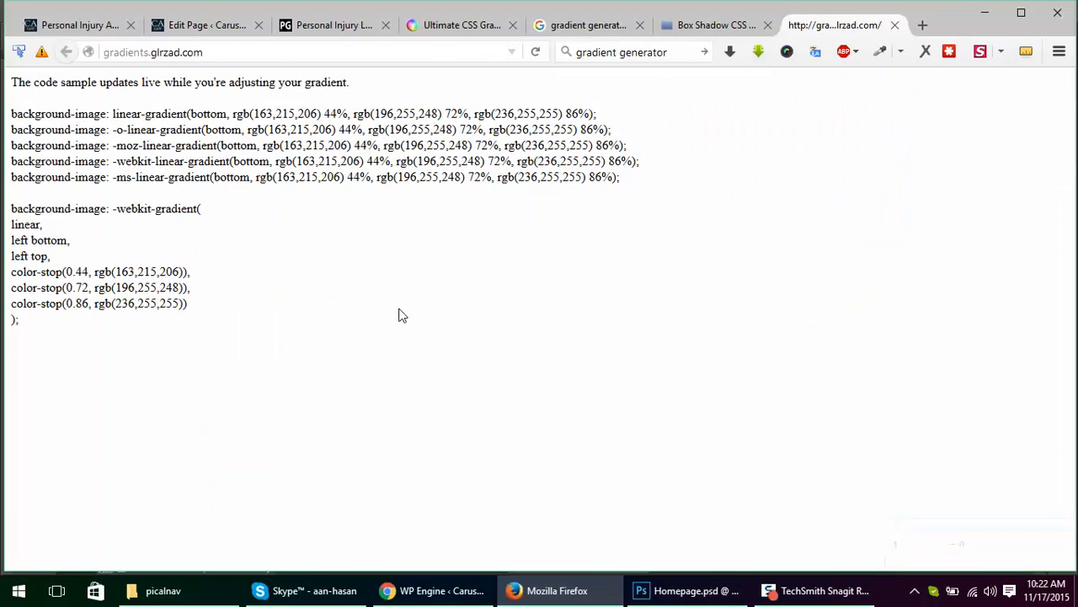
pyautogui.click(214, 53)
pyautogui.press('Return')
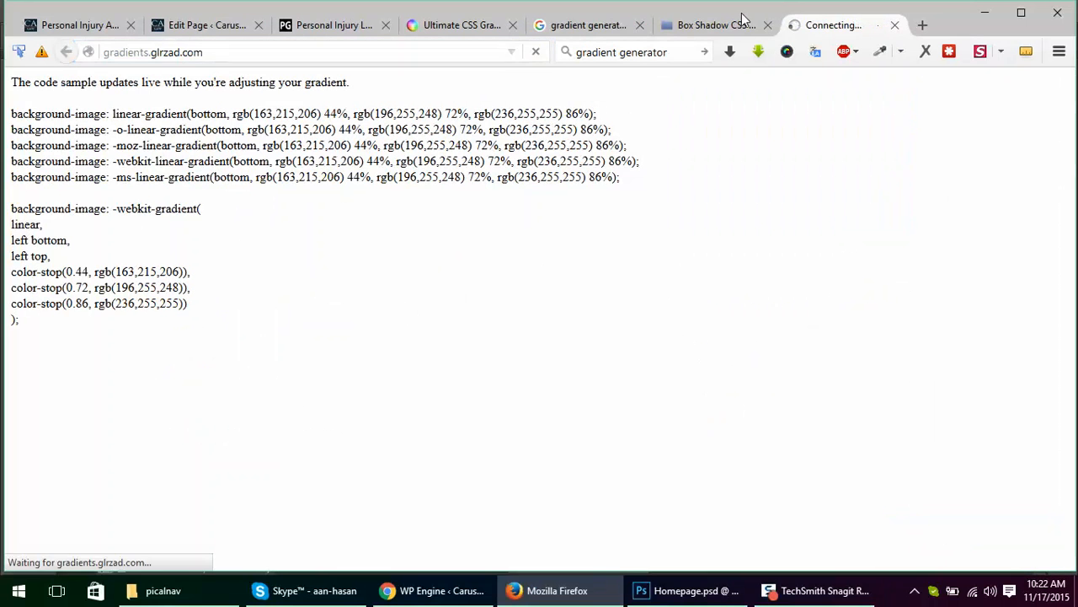
pyautogui.middleClick(840, 26)
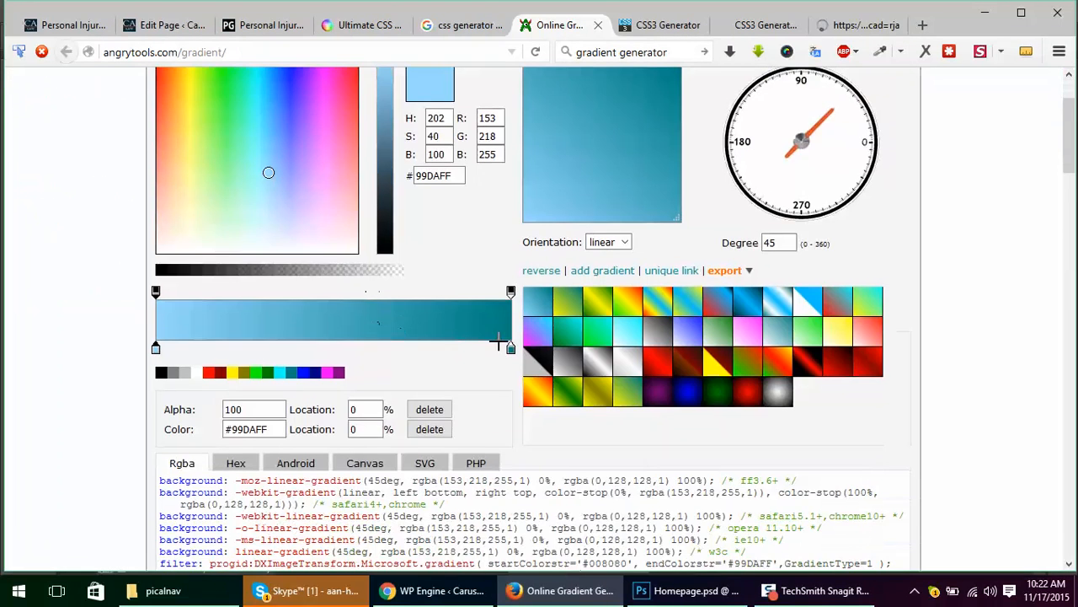
# Step: In the Angrytools gradient generator, set the starting color stop to 500AFF
pyautogui.scroll(-1, 556, 341)
pyautogui.scroll(2, 556, 342)
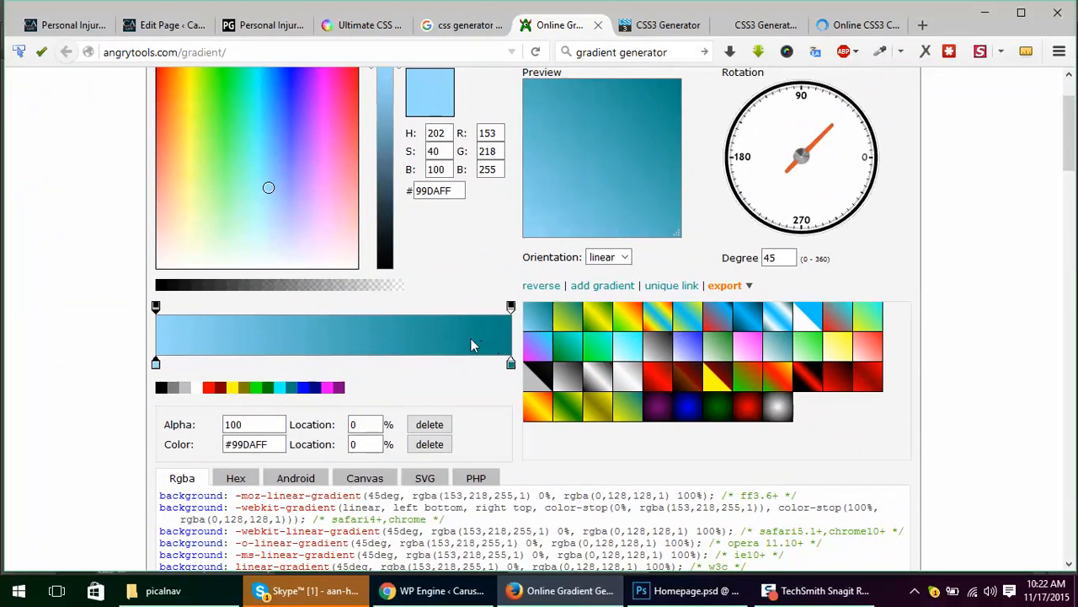
pyautogui.scroll(2, 461, 328)
pyautogui.scroll(-2, 459, 325)
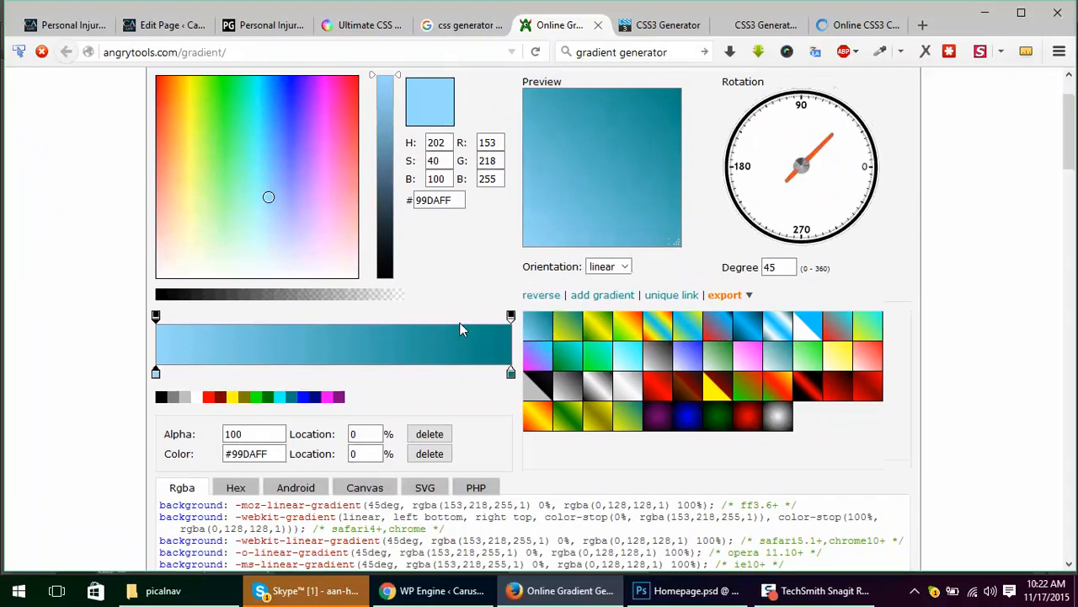
pyautogui.scroll(2, 459, 324)
pyautogui.click(305, 300)
pyautogui.moveTo(305, 274); pyautogui.dragTo(300, 165)
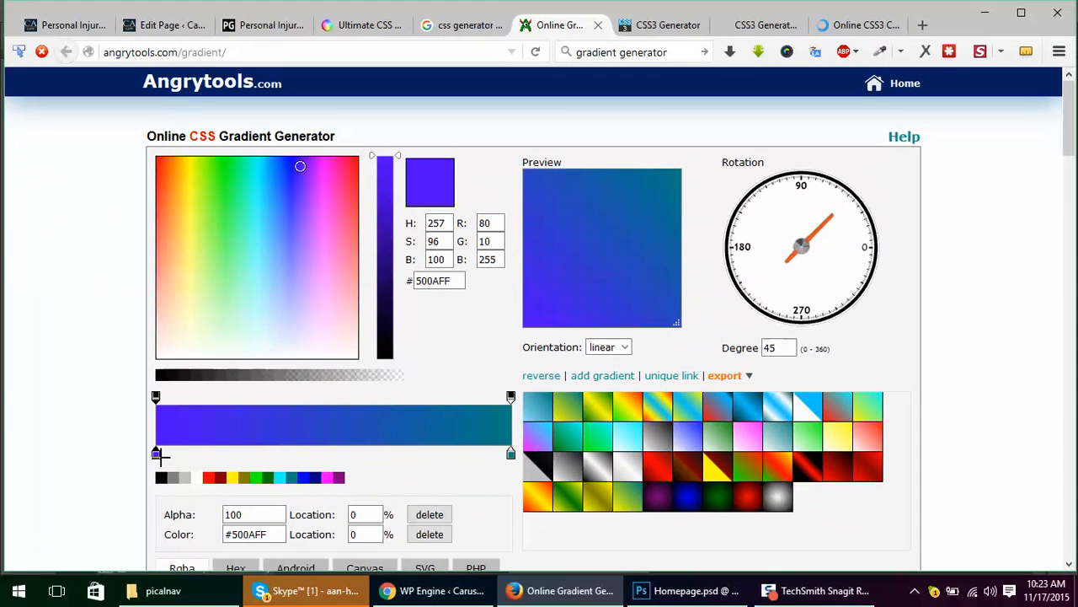
# Step: Add an intermediate color stop at 36% of the gradient and color it EDFDFF
pyautogui.click(216, 455)
pyautogui.moveTo(217, 455); pyautogui.dragTo(283, 452)
pyautogui.click(262, 308)
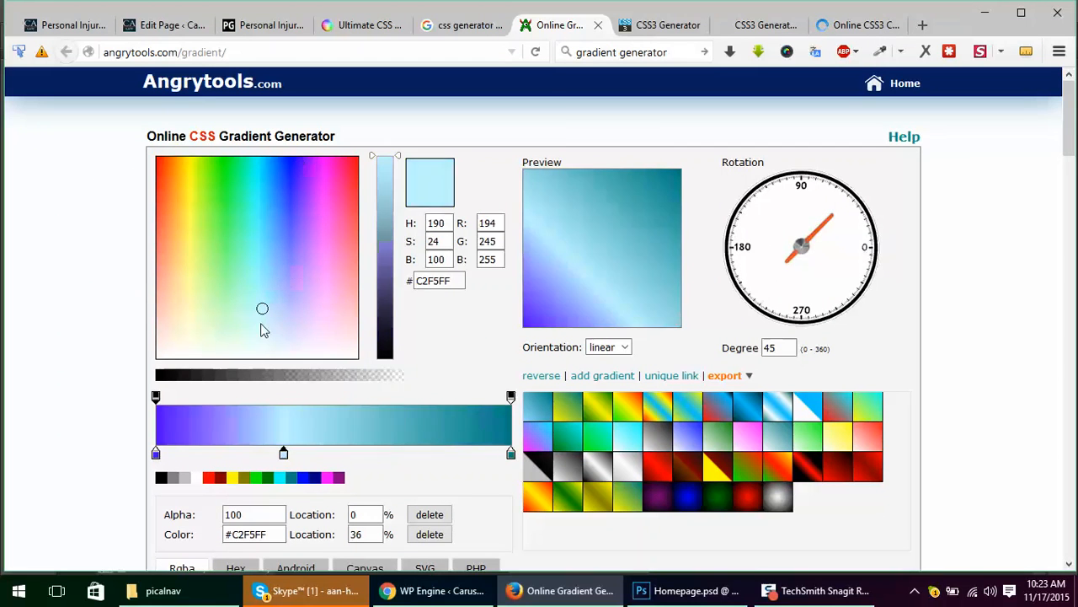
pyautogui.click(261, 343)
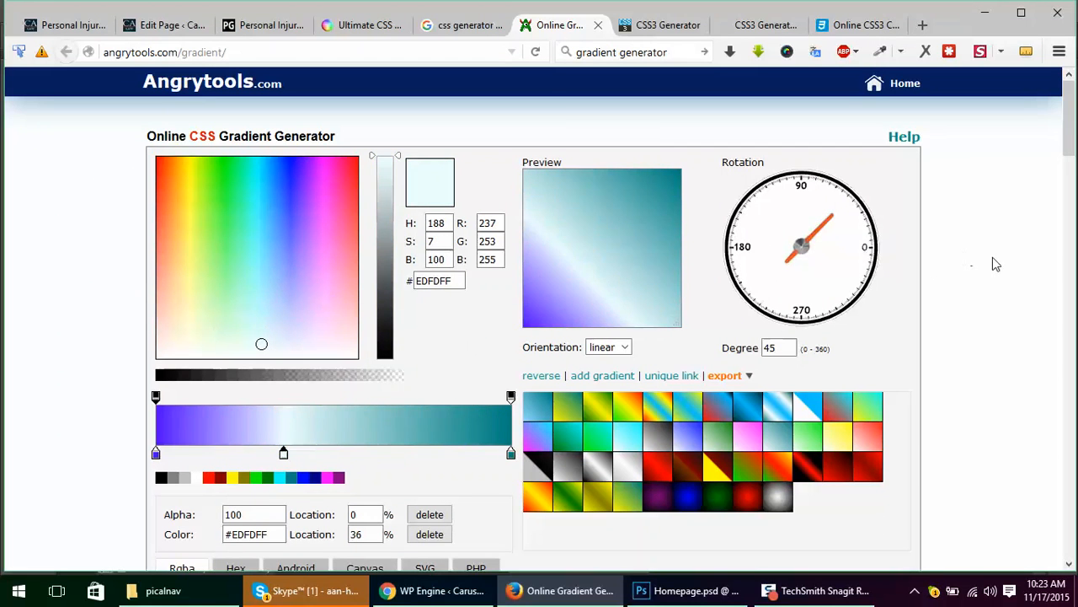
# Step: Rotate the gradient to 224 degrees and review the generated Rgba code
pyautogui.moveTo(834, 224); pyautogui.dragTo(764, 284)
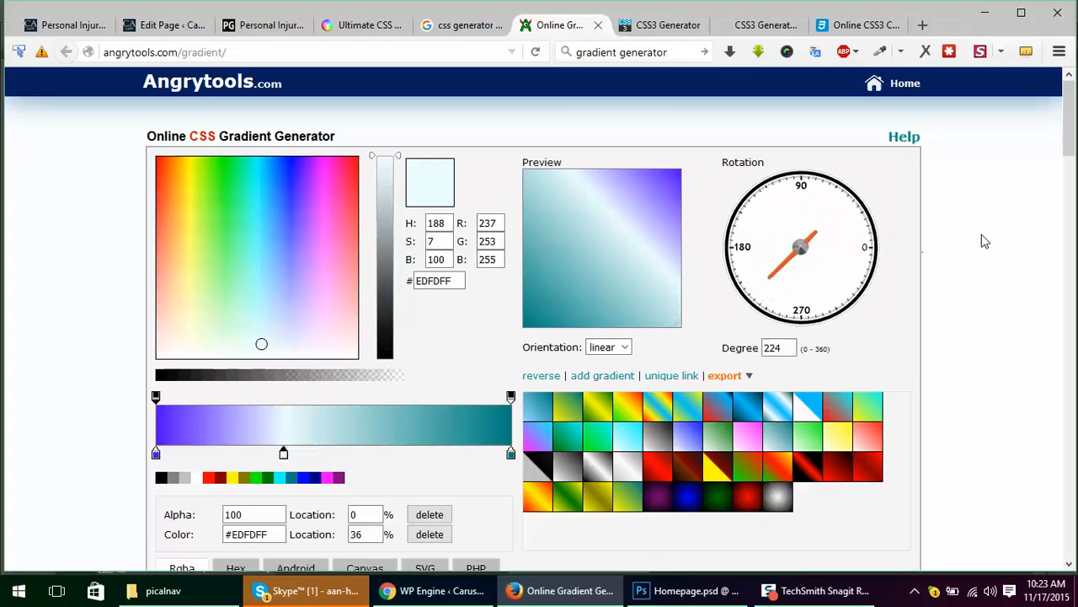
pyautogui.scroll(-3, 989, 239)
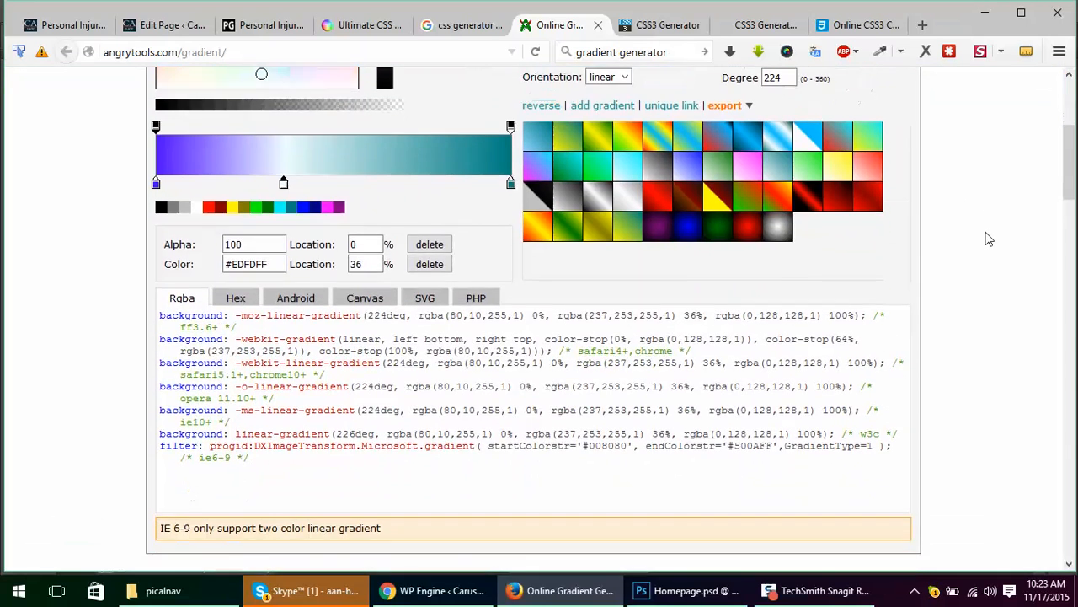
pyautogui.scroll(2, 990, 239)
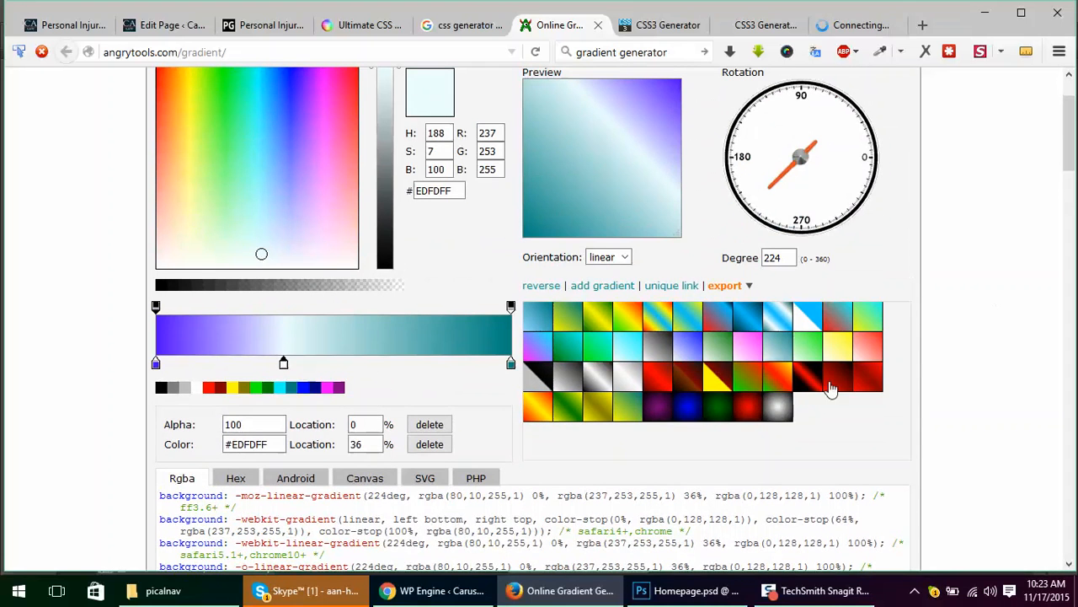
# Step: Try the yellow-maroon, black-red and blue gradient presets, and finish with the white-to-black preset
pyautogui.click(716, 379)
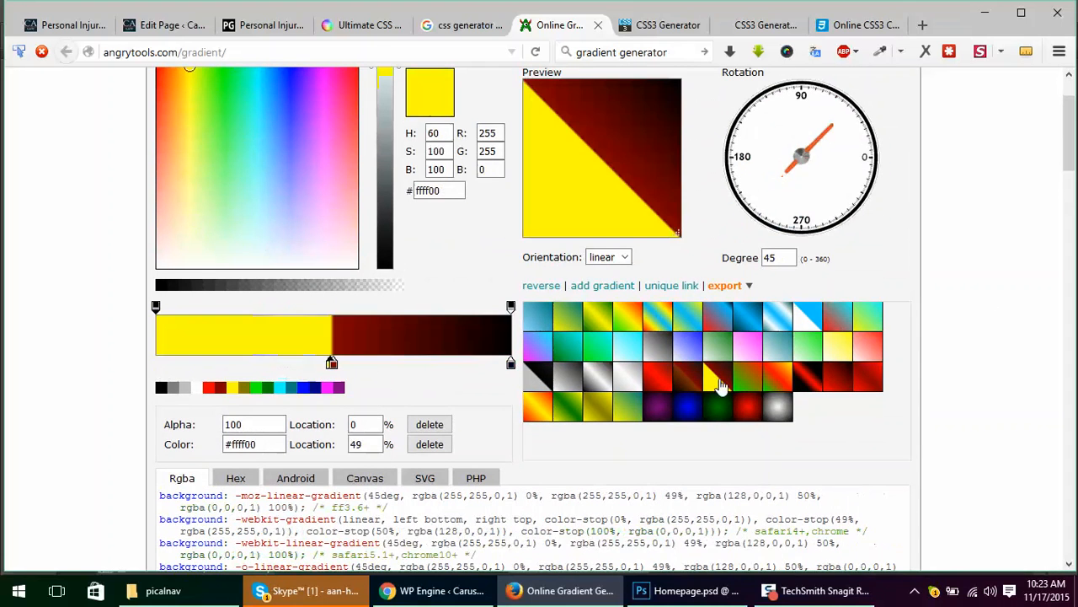
pyautogui.click(814, 388)
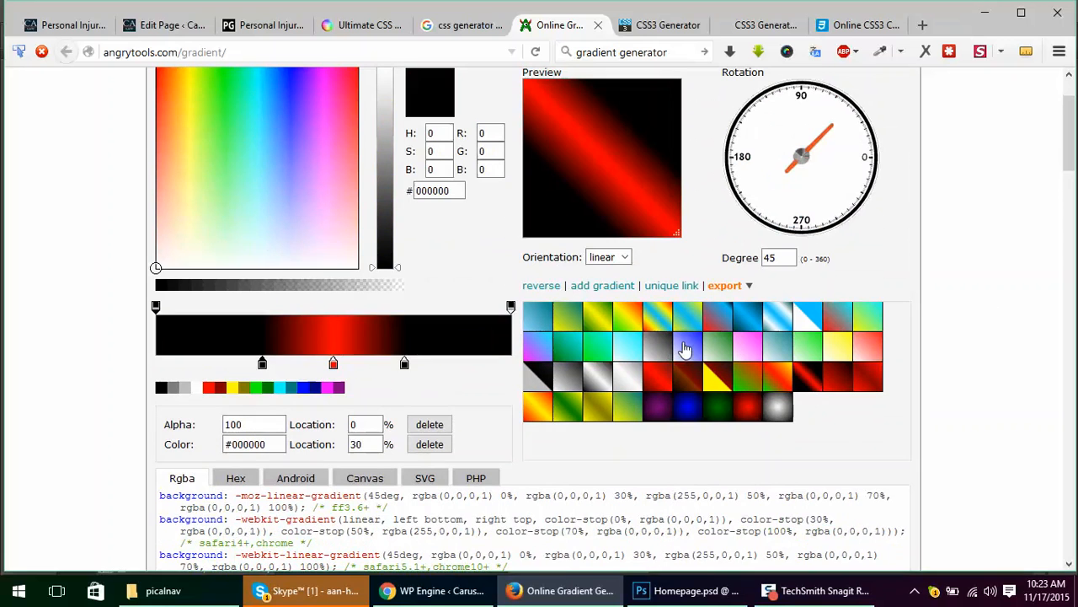
pyautogui.click(679, 352)
pyautogui.click(653, 352)
# Step: Compare the gradient's generated code in the Hex and Android formats, ending on Hex
pyautogui.scroll(-4, 959, 358)
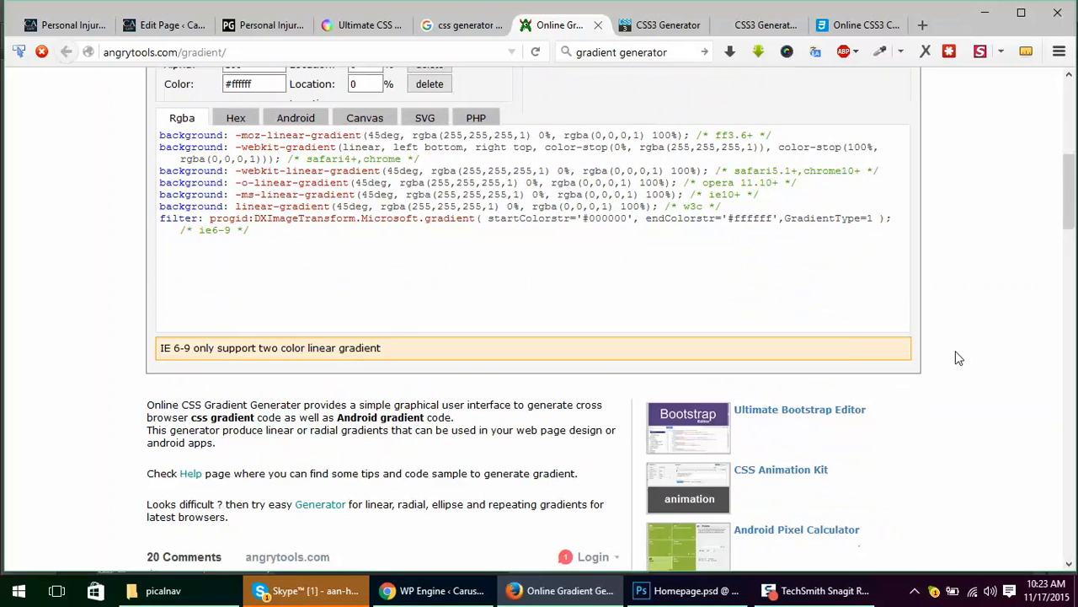
pyautogui.click(239, 120)
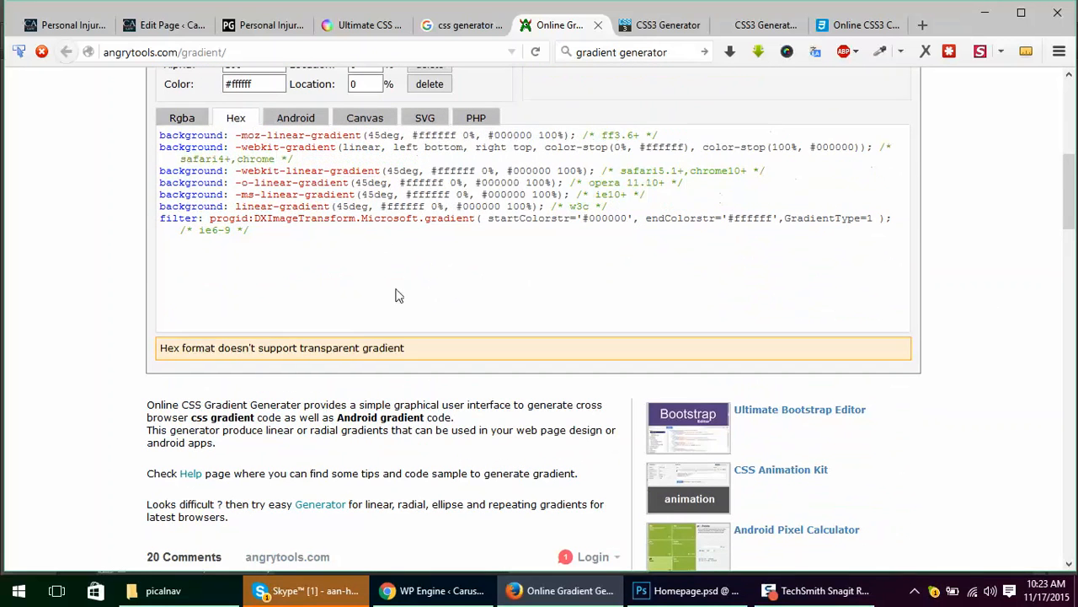
pyautogui.click(308, 123)
pyautogui.click(237, 124)
pyautogui.scroll(5, 112, 379)
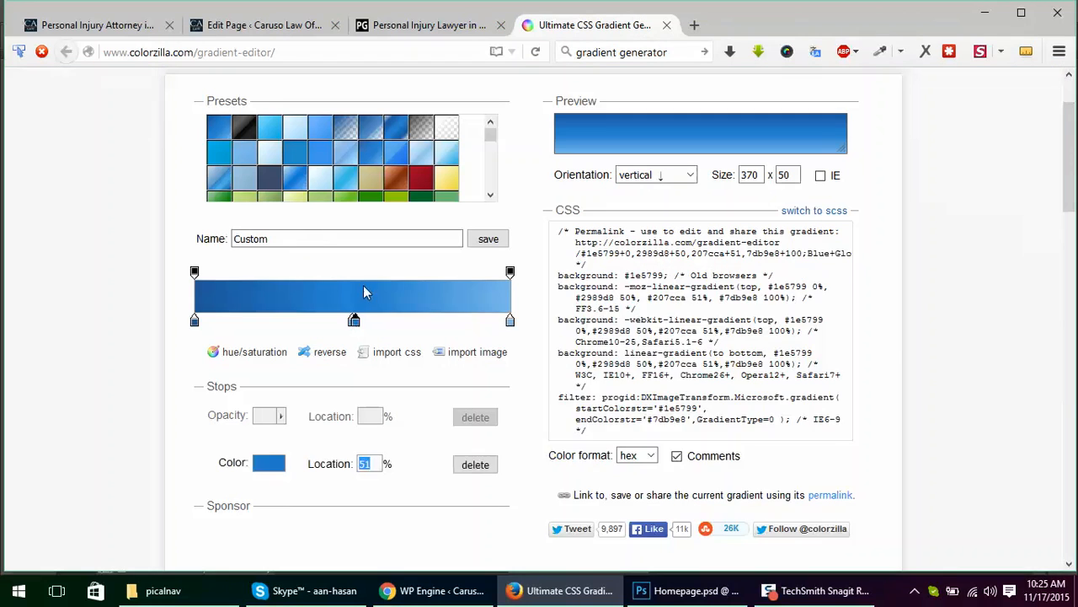
# Step: Remove the middle color stops from the ColorZilla gradient, keeping only the two end stops
pyautogui.moveTo(354, 321); pyautogui.dragTo(353, 297)
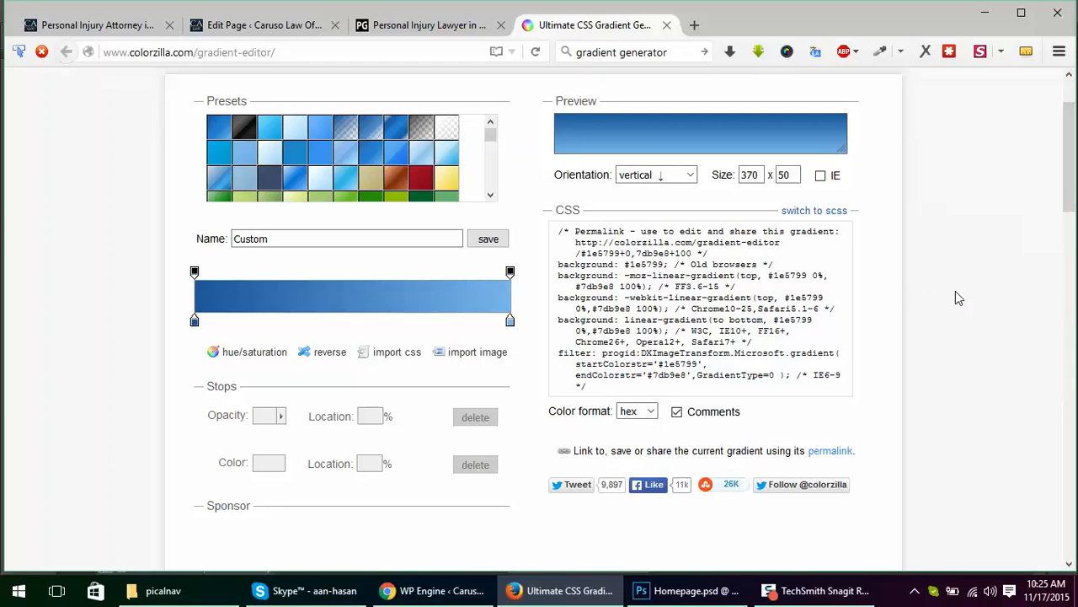
# Step: In Photoshop, sample the dark red at the About Us box's left edge and copy its hex code 510d0d
pyautogui.click(687, 590)
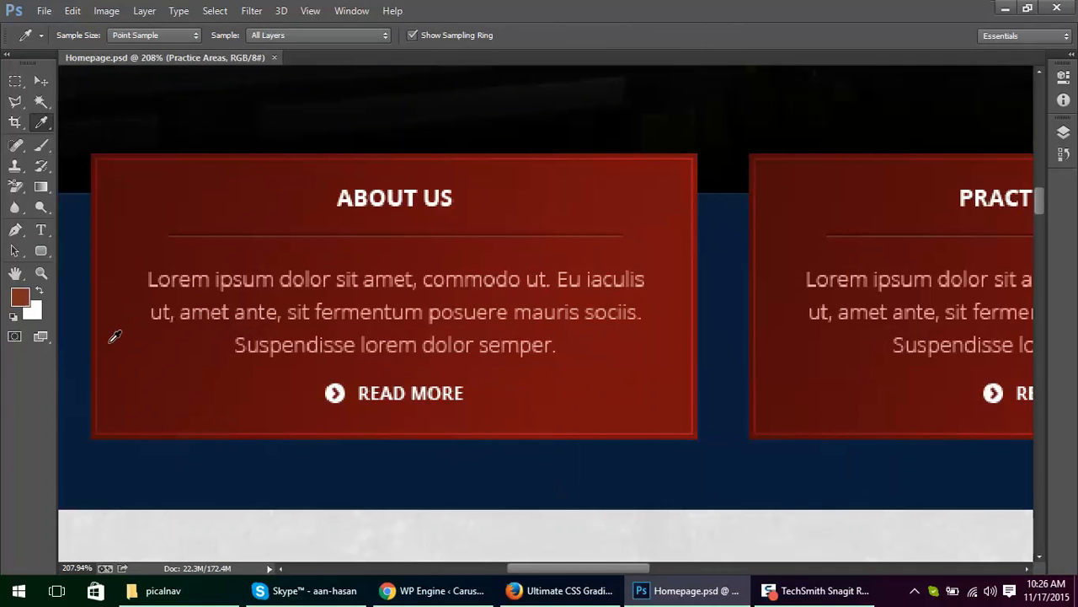
pyautogui.moveTo(112, 337); pyautogui.dragTo(94, 331)
pyautogui.click(22, 301)
pyautogui.hotkey('ctrl', 'c')
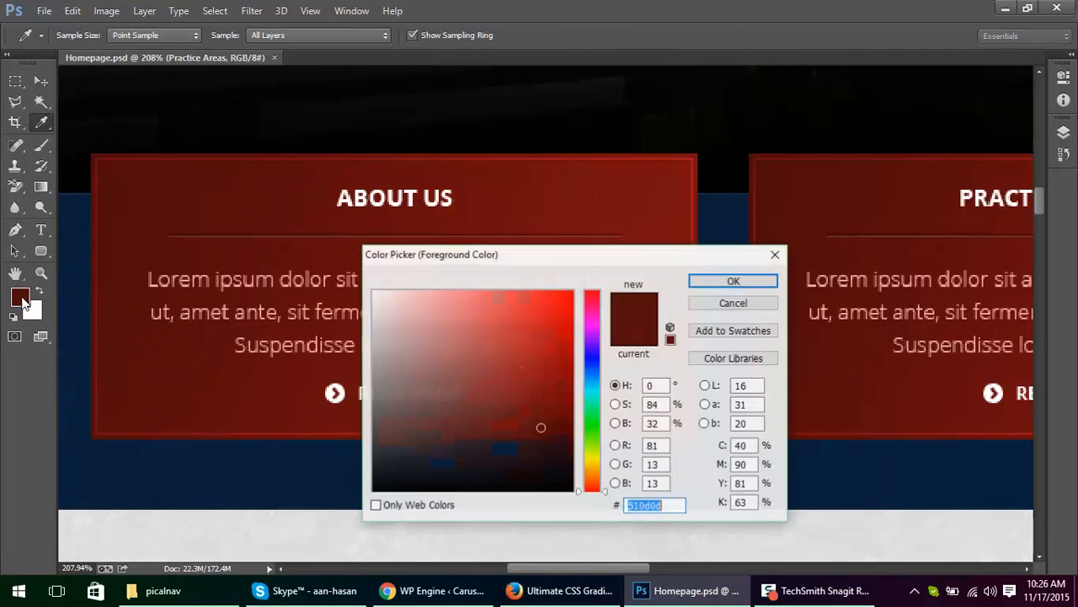
pyautogui.press('Escape')
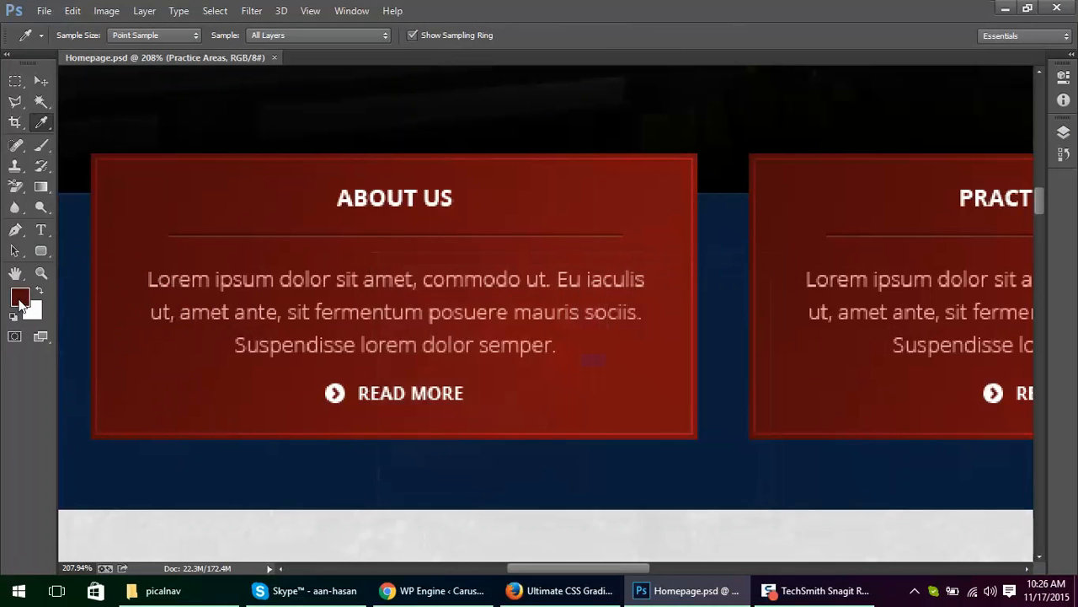
# Step: Back in the browser's ColorZilla editor, set the gradient's 0% color stop to 510D0D
pyautogui.hotkey('alt', 'Tab')
pyautogui.click(193, 321)
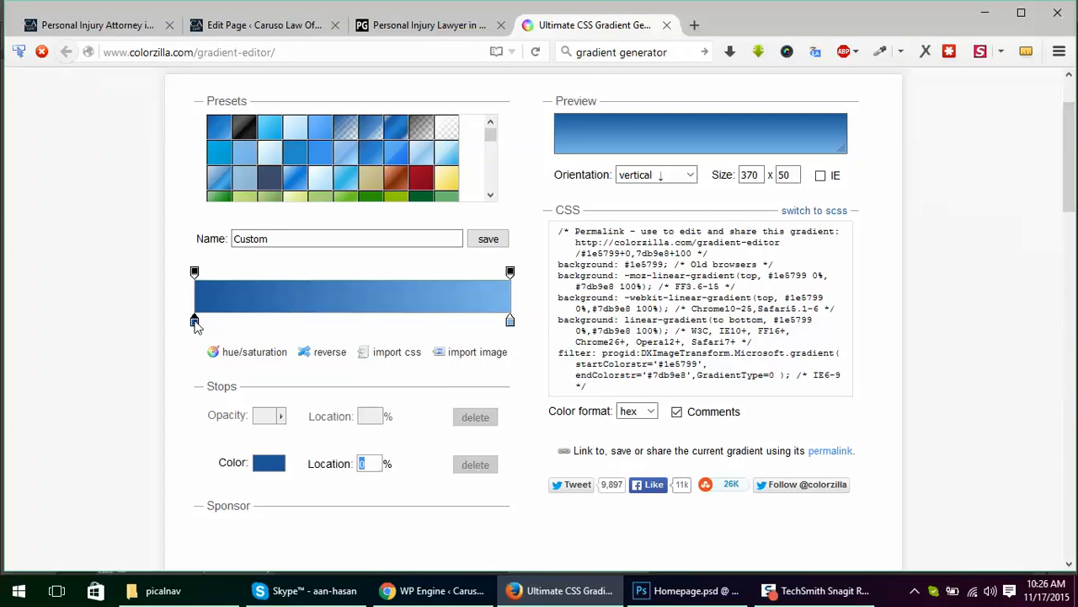
pyautogui.doubleClick(195, 321)
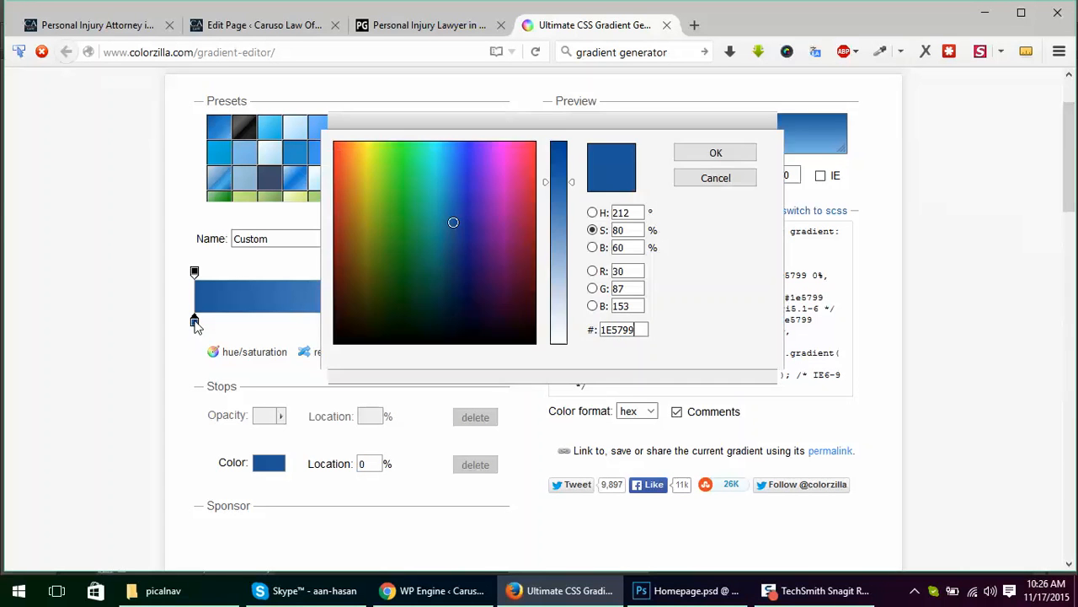
pyautogui.doubleClick(623, 328)
pyautogui.hotkey('ctrl', 'v')
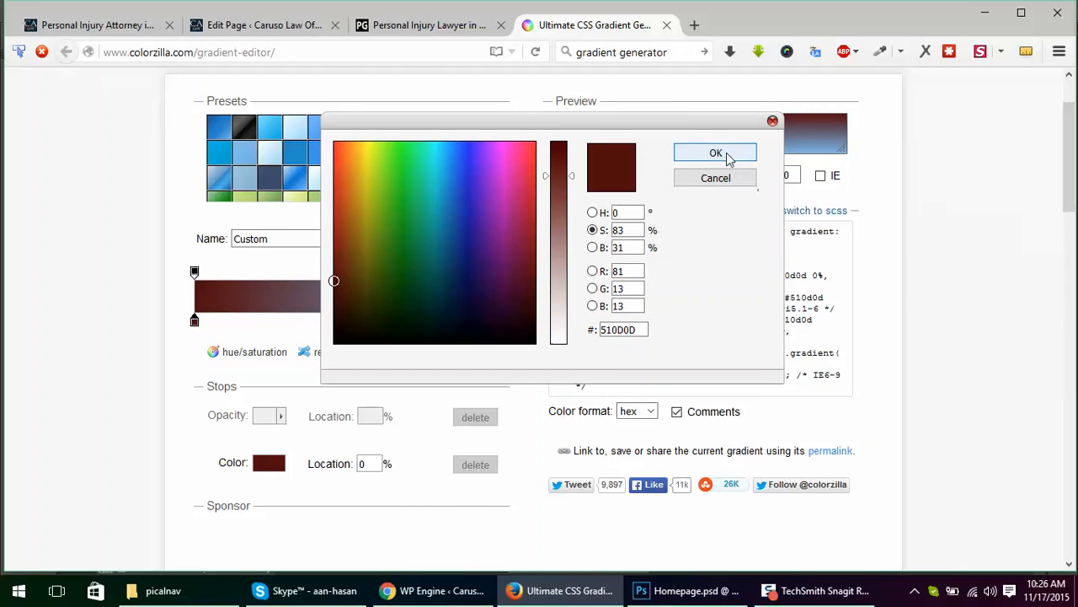
pyautogui.click(724, 152)
# Step: In Photoshop, sample the red at the About Us box's right edge and copy its hex code 7c0d11
pyautogui.hotkey('alt', 'Tab')
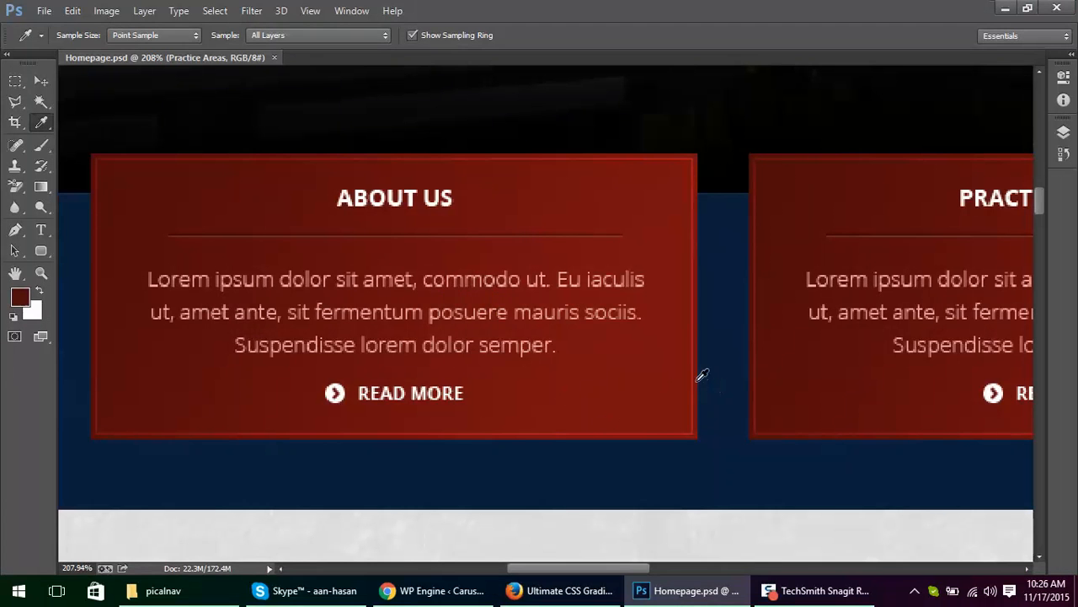
pyautogui.click(701, 349)
pyautogui.click(20, 296)
pyautogui.hotkey('ctrl', 'c')
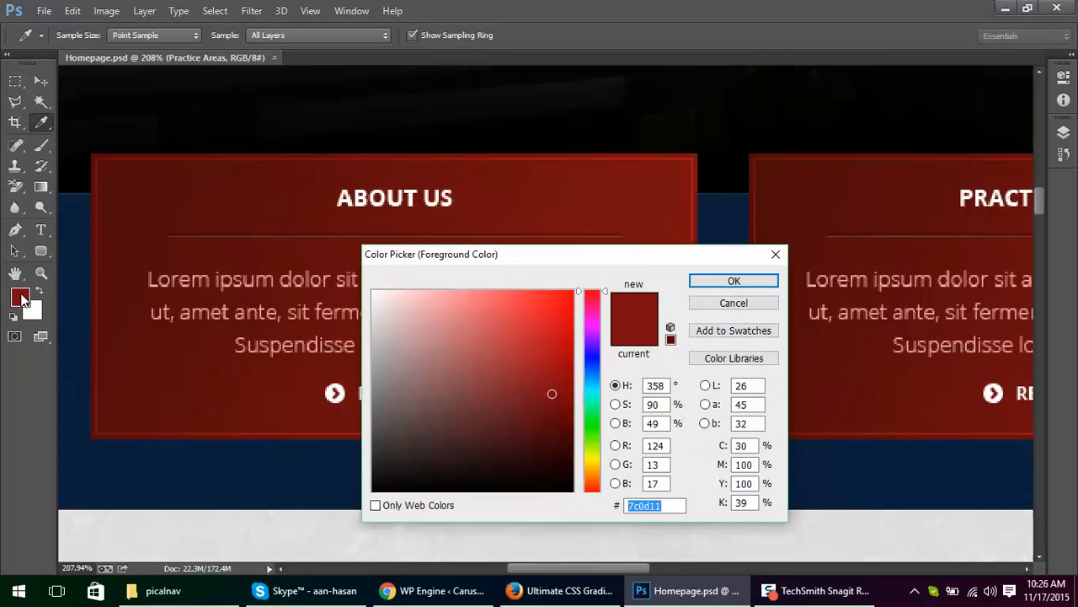
pyautogui.press('Return')
# Step: Back in the browser's ColorZilla editor, set the gradient's 100% color stop to 7c0d11
pyautogui.hotkey('alt', 'Tab')
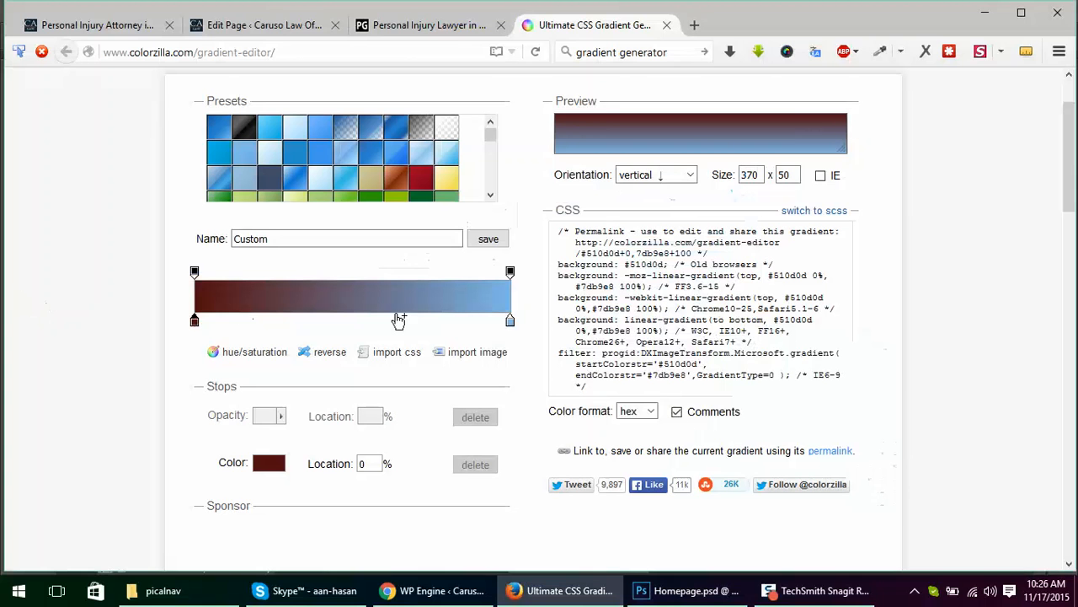
pyautogui.doubleClick(510, 321)
pyautogui.click(625, 334)
pyautogui.doubleClick(625, 333)
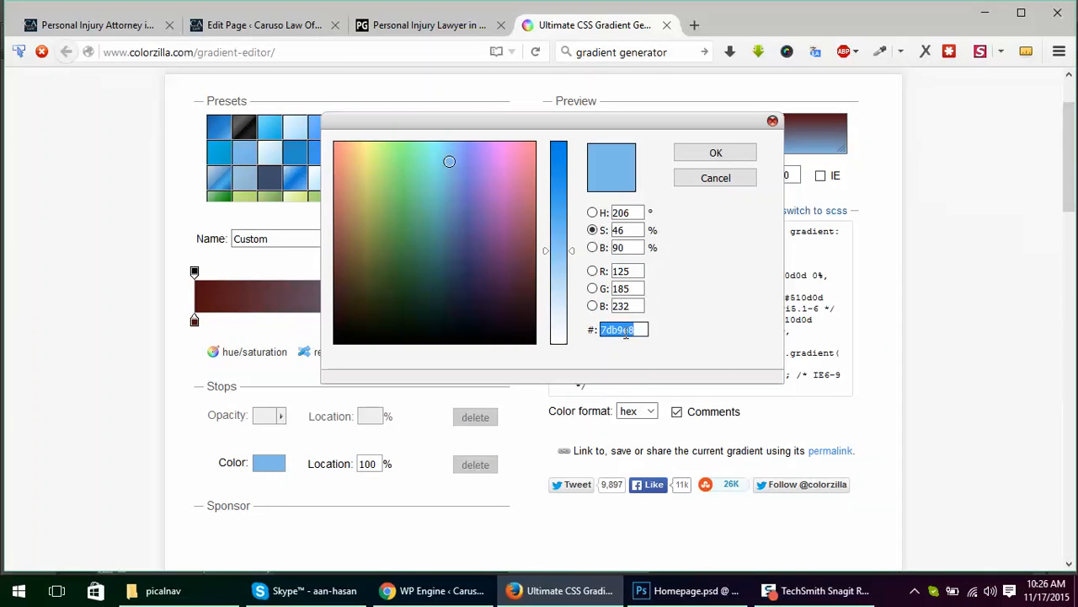
pyautogui.hotkey('ctrl', 'v')
pyautogui.click(747, 153)
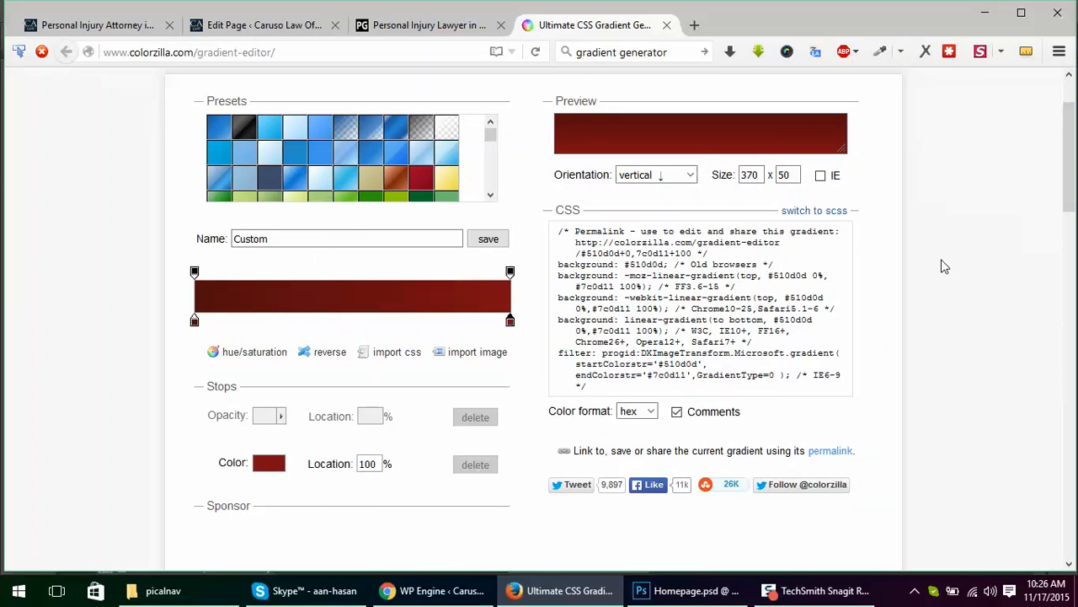
# Step: Change the gradient's orientation to horizontal and enlarge the preview to 370 x 350
pyautogui.scroll(2, 885, 278)
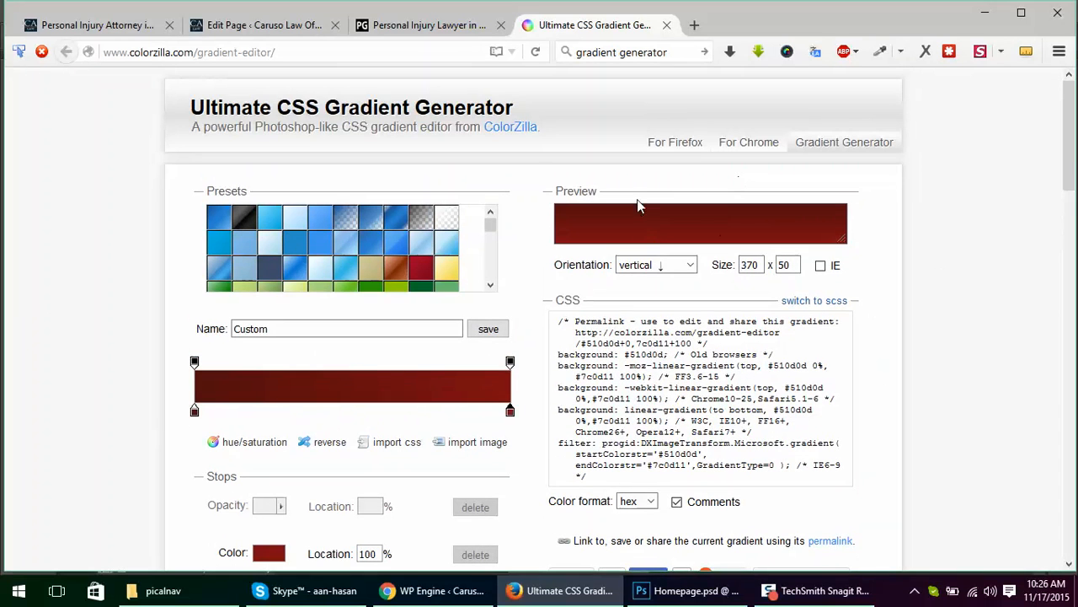
pyautogui.click(653, 266)
pyautogui.click(649, 282)
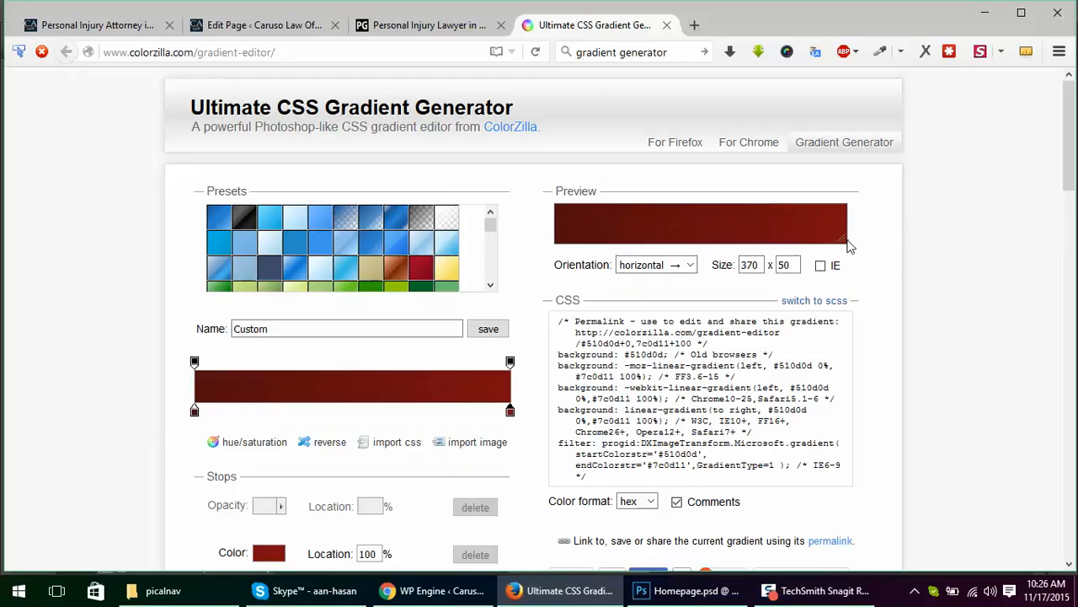
pyautogui.moveTo(845, 240); pyautogui.dragTo(864, 494)
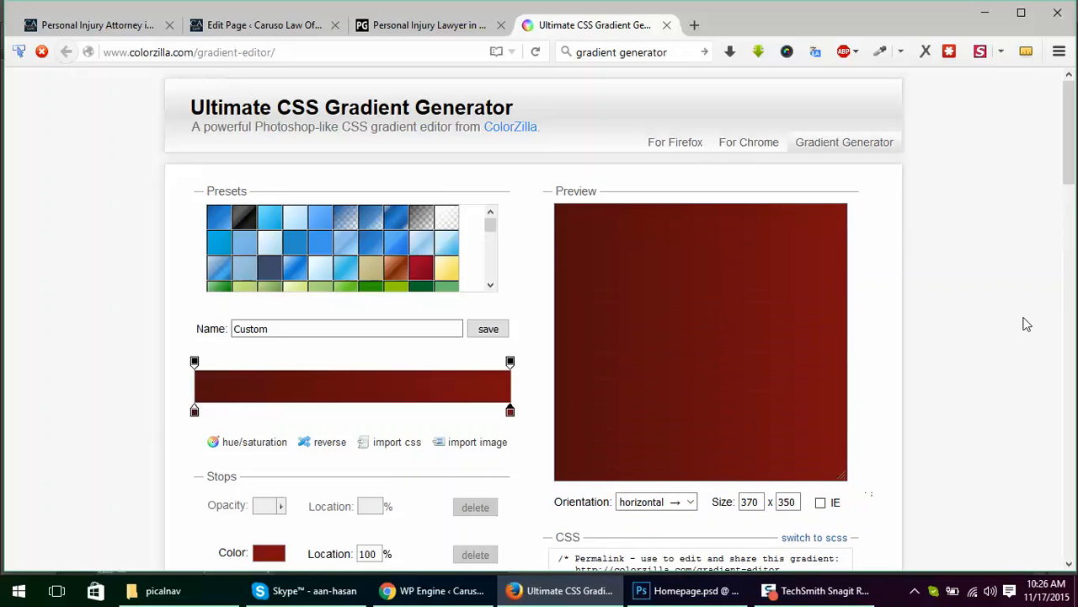
# Step: Try reversing the gradient's color order, and restore the original order
pyautogui.scroll(-1, 1023, 270)
pyautogui.scroll(-1, 1023, 270)
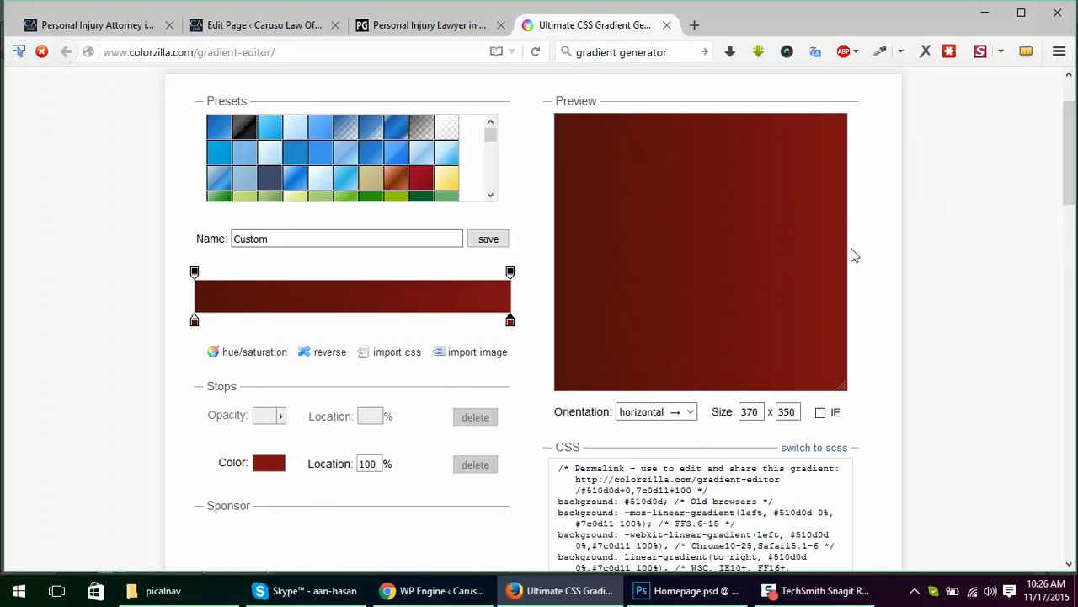
pyautogui.click(335, 360)
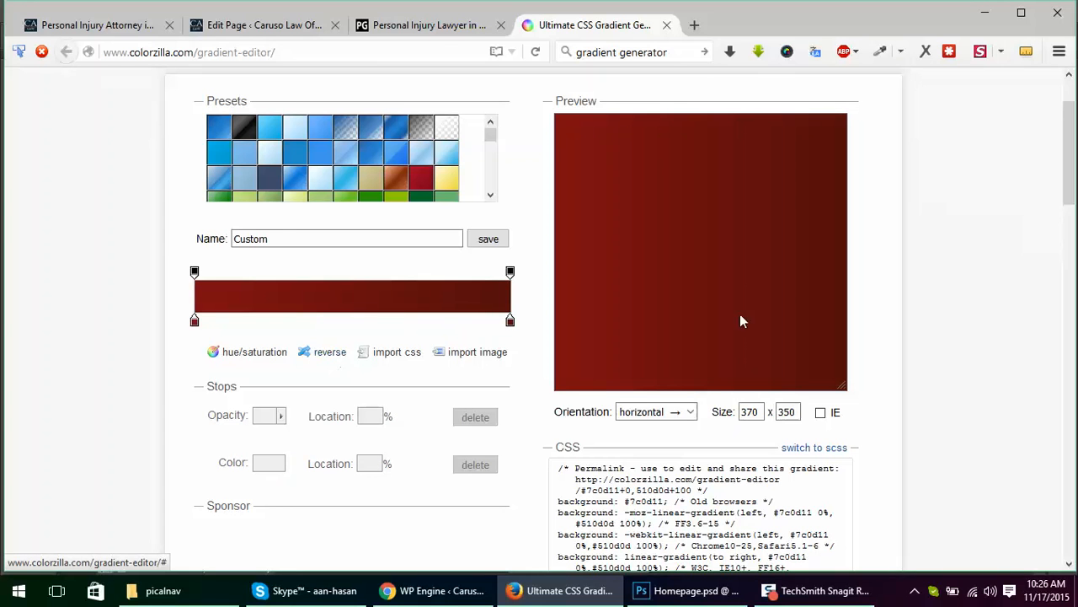
pyautogui.click(329, 355)
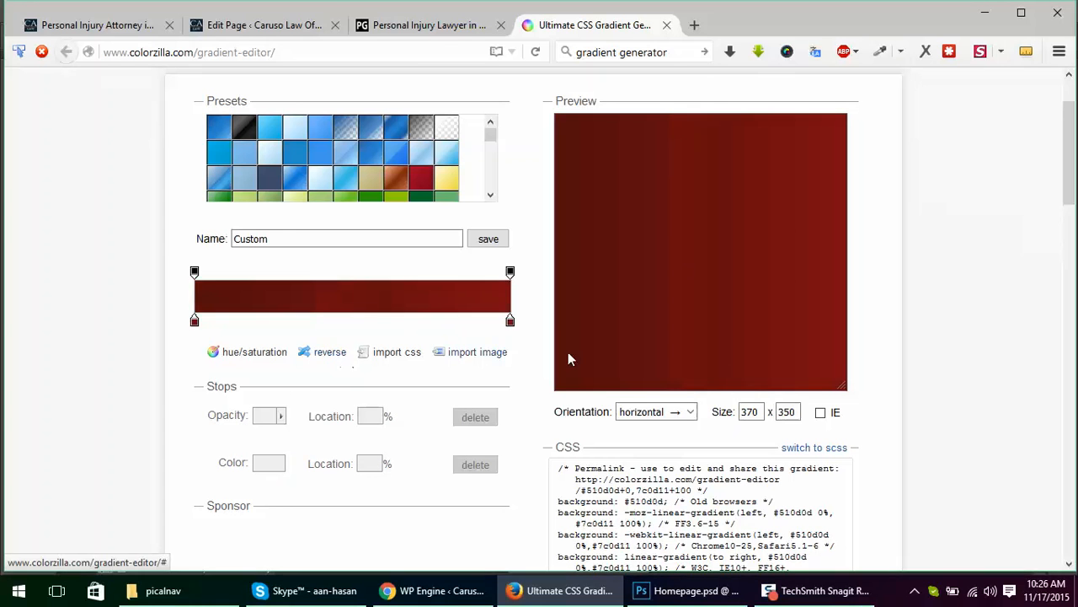
# Step: Highlight the browser-support comment in the generated CSS, and turn off comments in the output
pyautogui.scroll(-3, 973, 331)
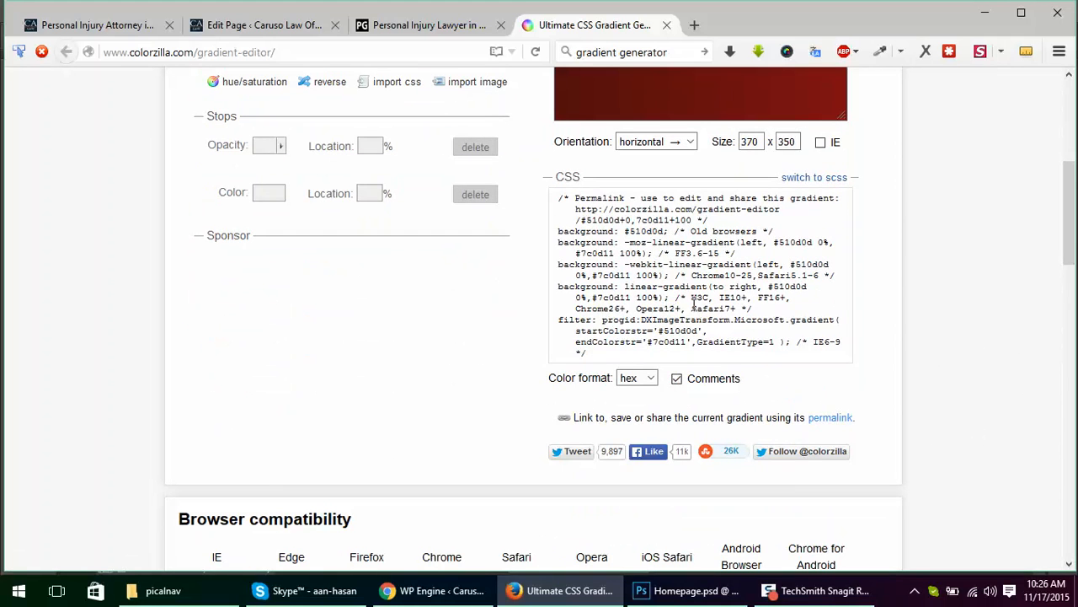
pyautogui.moveTo(689, 299); pyautogui.dragTo(722, 308)
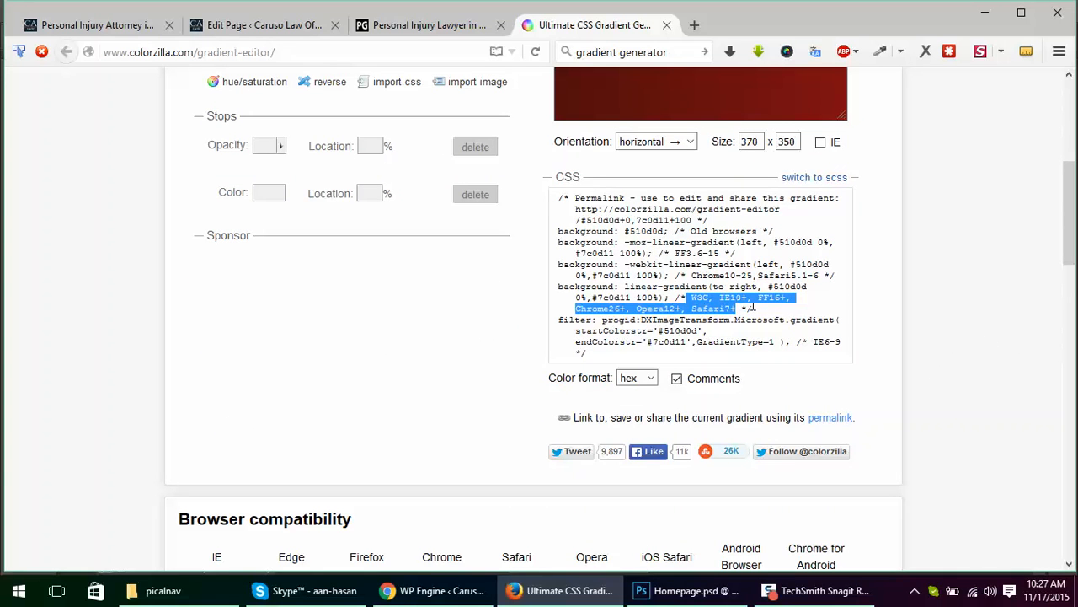
pyautogui.click(755, 308)
pyautogui.click(710, 383)
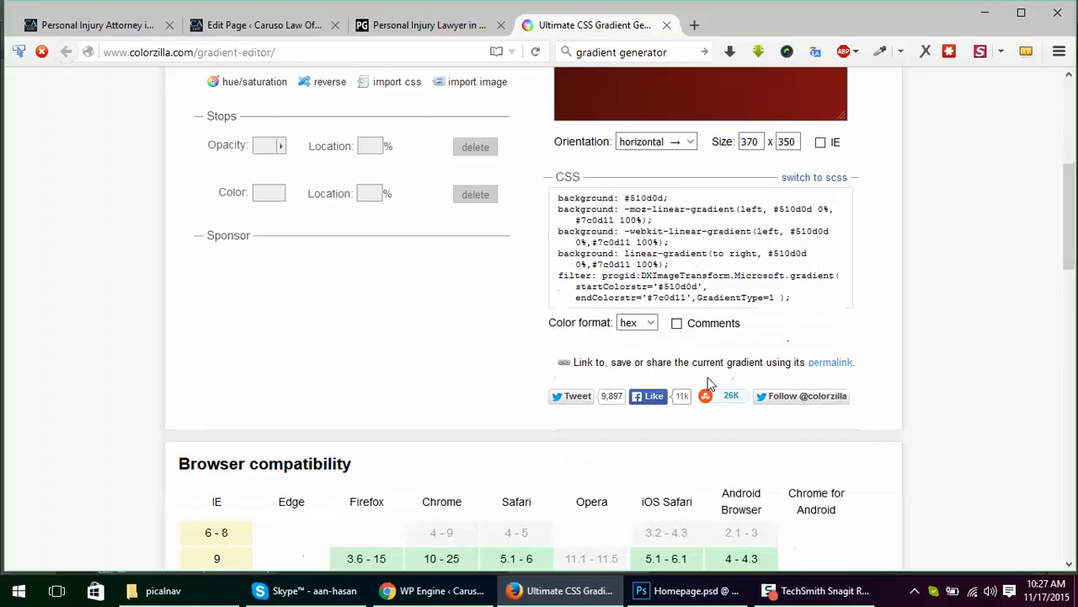
# Step: Select the whole generated CSS block, and view the code as SCSS before returning to CSS
pyautogui.scroll(1, 987, 373)
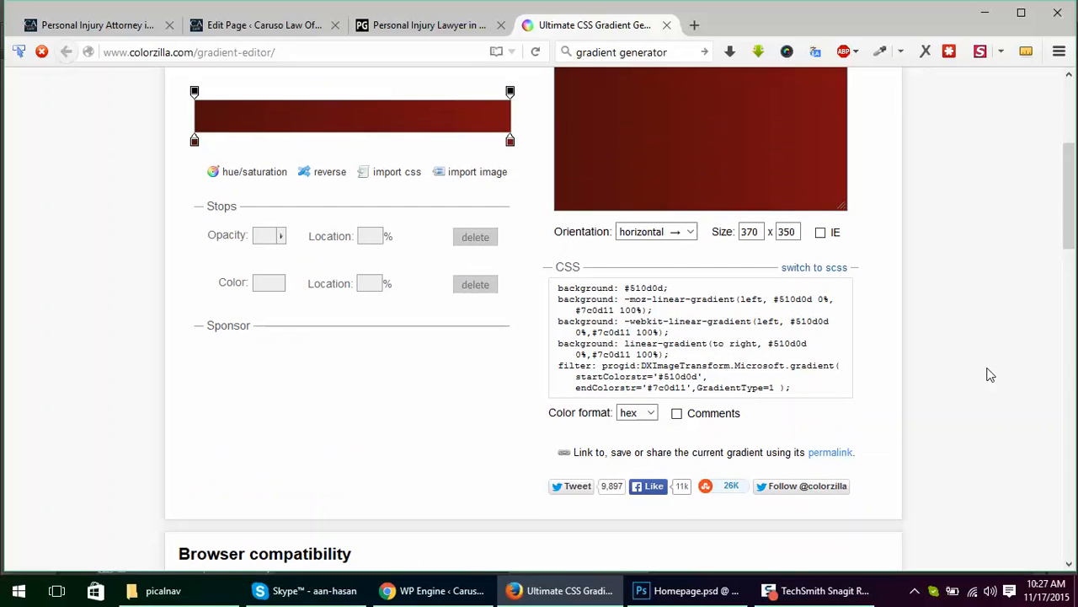
pyautogui.scroll(1, 990, 375)
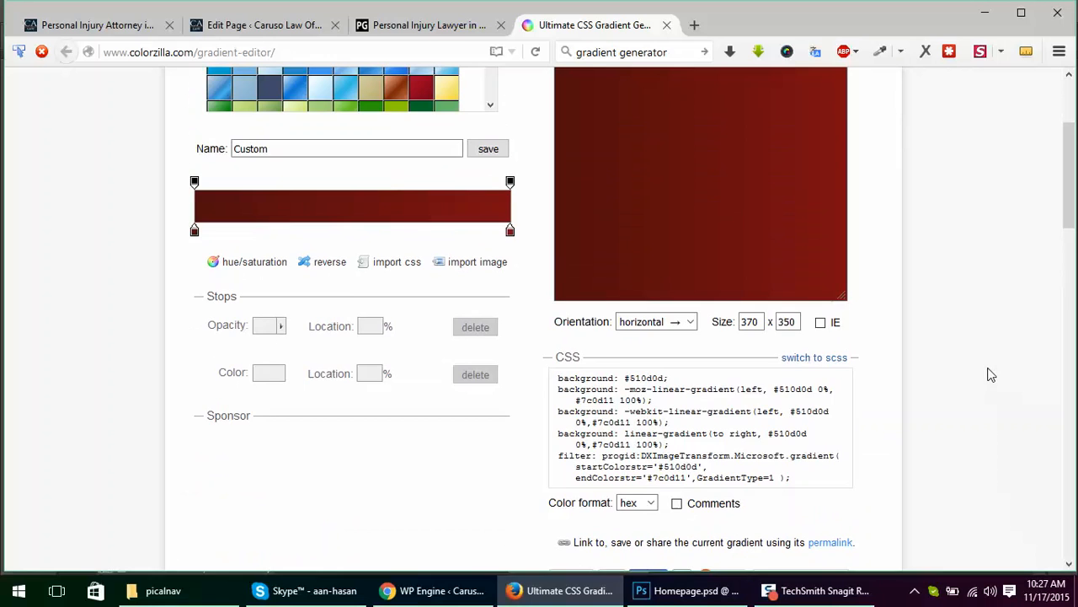
pyautogui.scroll(-1, 994, 372)
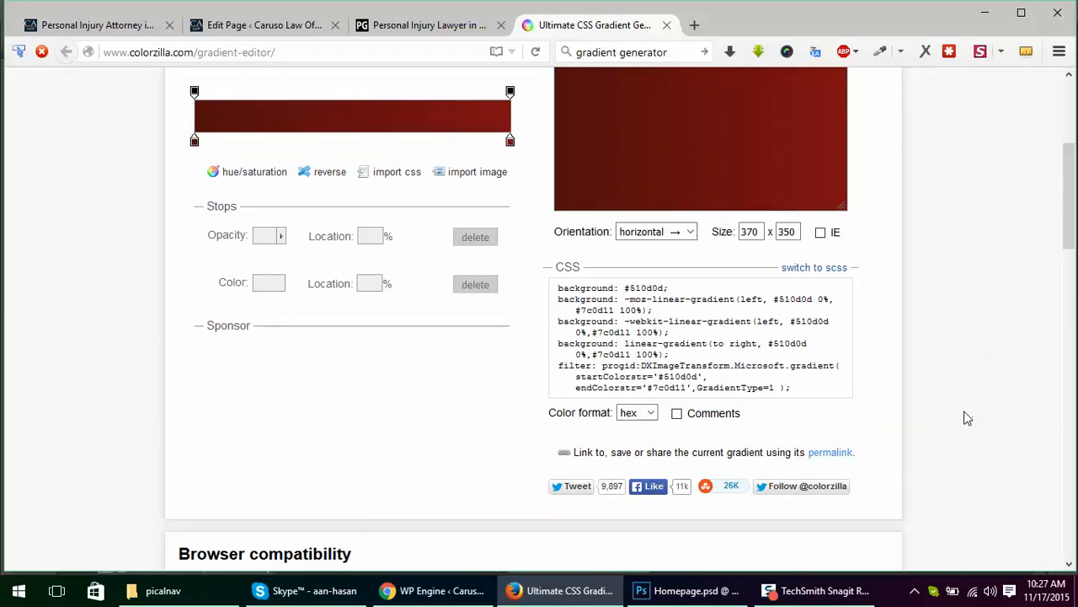
pyautogui.click(722, 338)
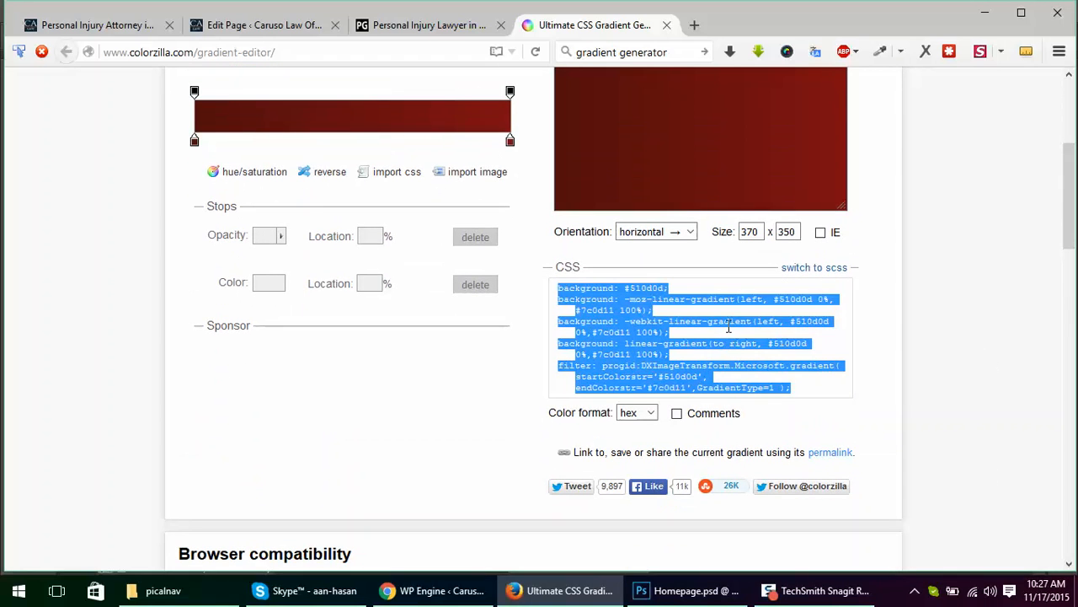
pyautogui.click(881, 300)
pyautogui.click(840, 270)
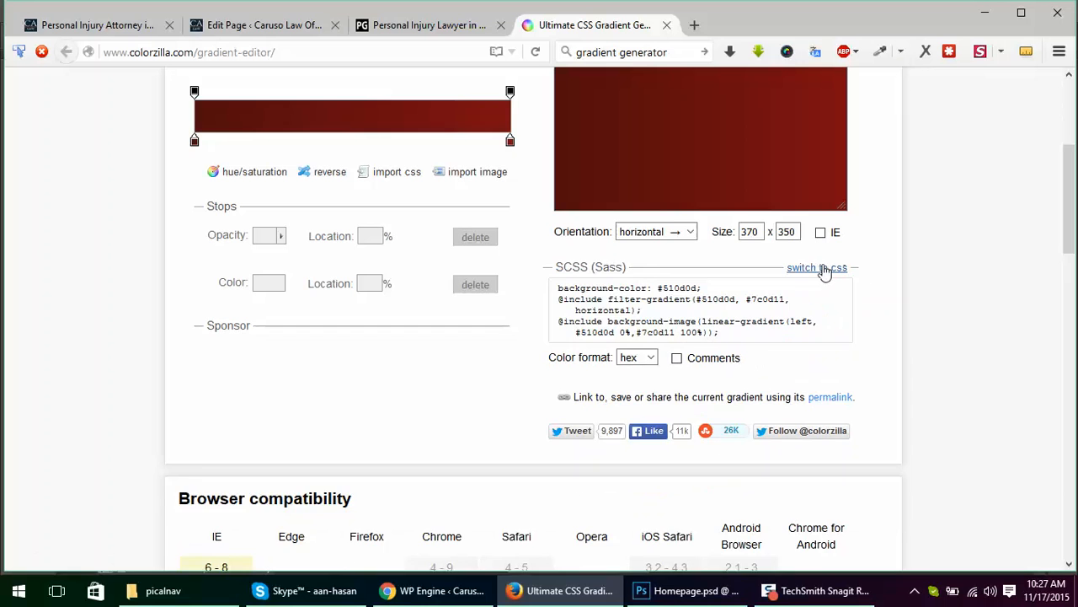
pyautogui.click(830, 267)
# Step: Enable IE9 support and Maximize compatibility in the Browser compatibility section
pyautogui.scroll(-2, 914, 312)
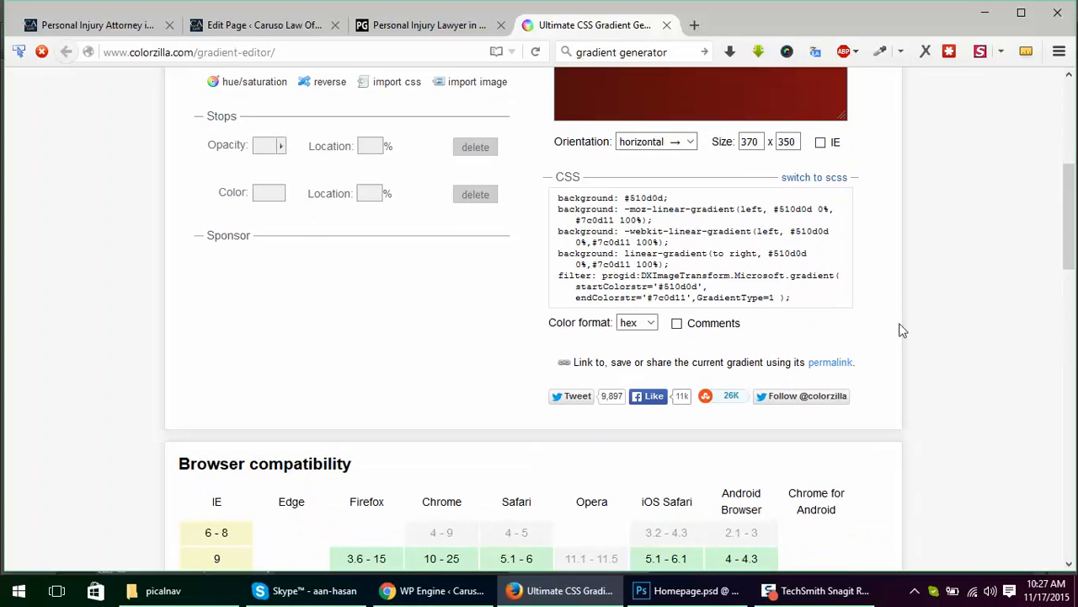
pyautogui.press('alt')
pyautogui.scroll(-5, 927, 324)
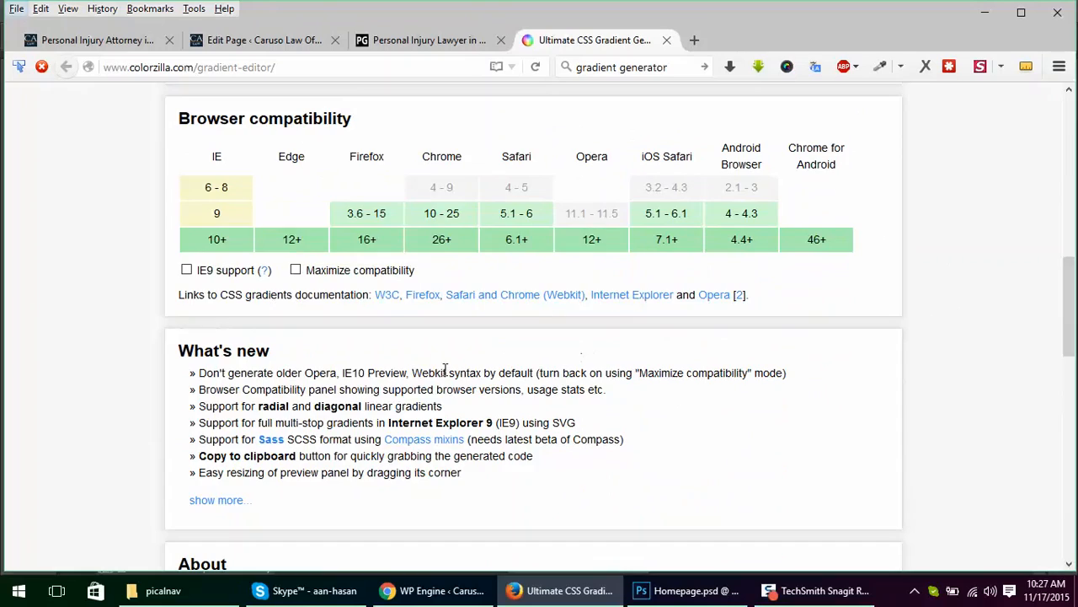
pyautogui.scroll(-8, 363, 421)
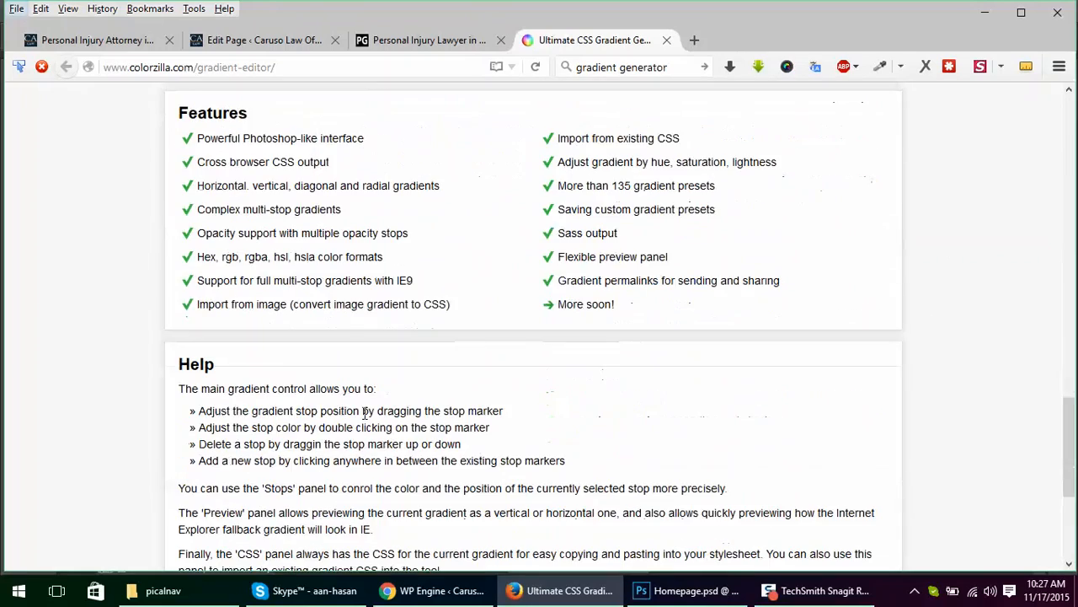
pyautogui.scroll(-3, 365, 408)
pyautogui.scroll(10, 365, 408)
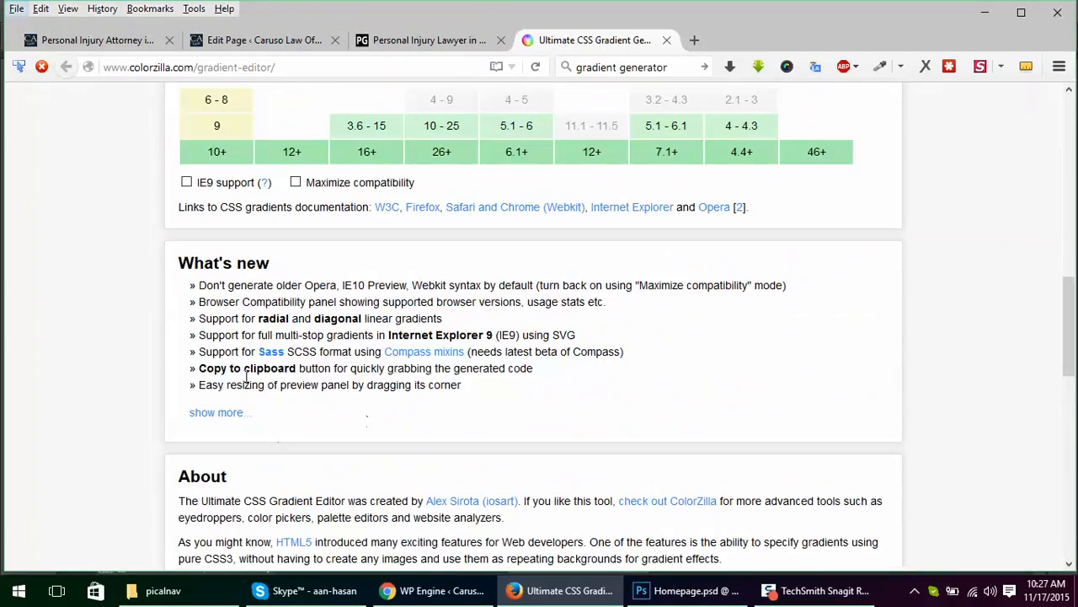
pyautogui.click(187, 182)
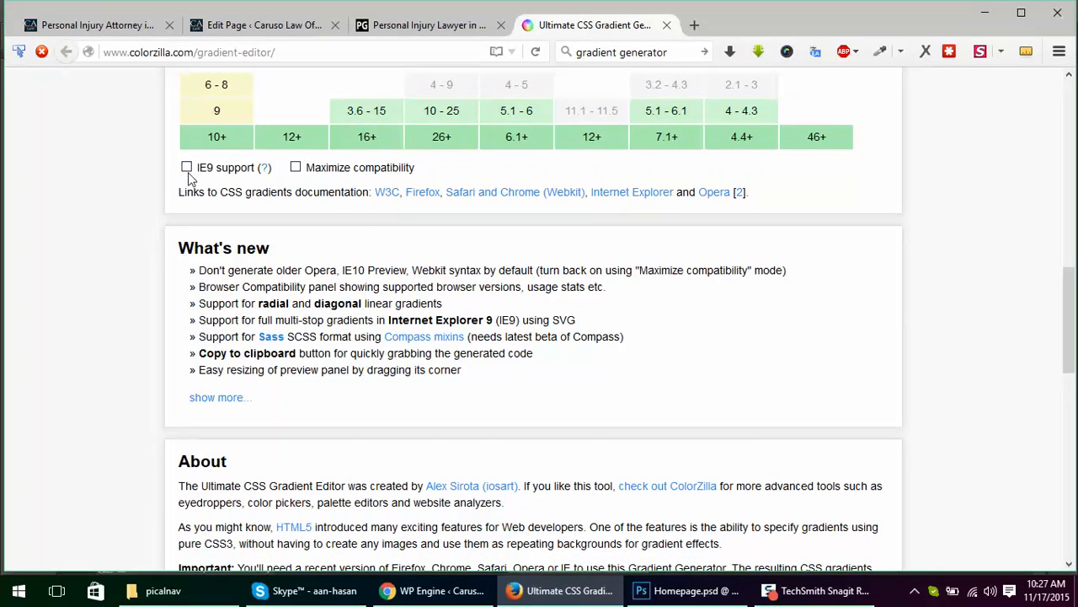
pyautogui.click(187, 168)
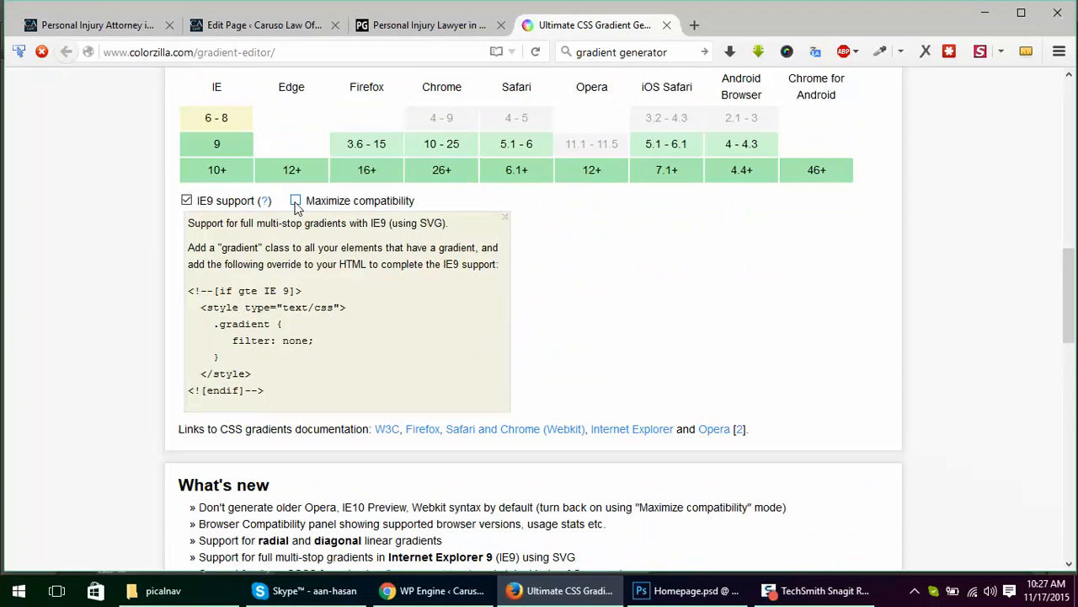
pyautogui.click(296, 202)
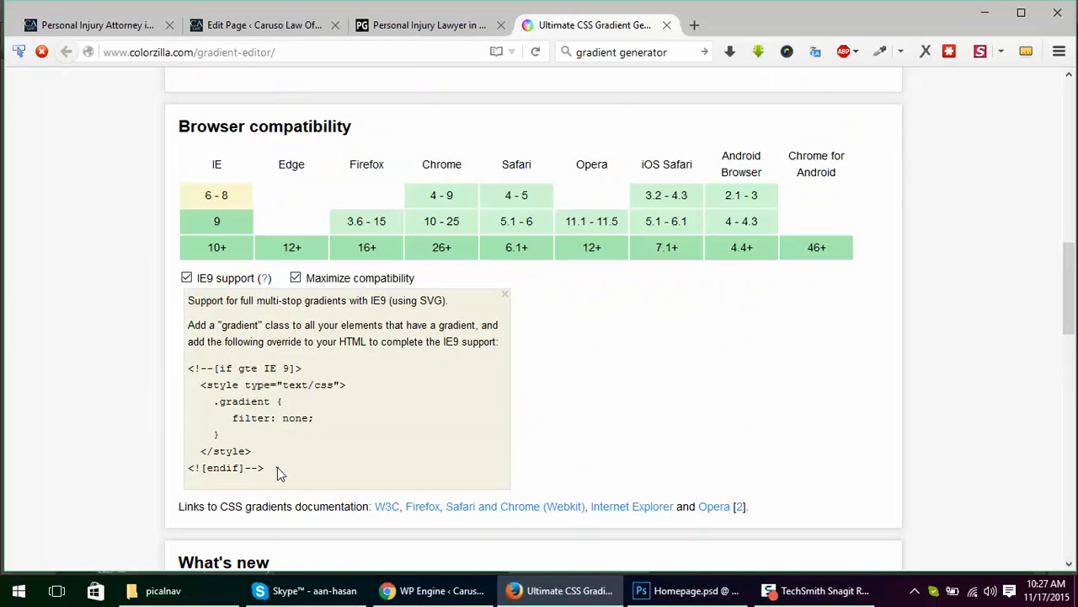
# Step: Highlight the IE9 override snippet and review the regenerated CSS for the gradient
pyautogui.moveTo(277, 467); pyautogui.dragTo(180, 359)
pyautogui.click(447, 395)
pyautogui.scroll(2, 822, 411)
pyautogui.scroll(5, 934, 421)
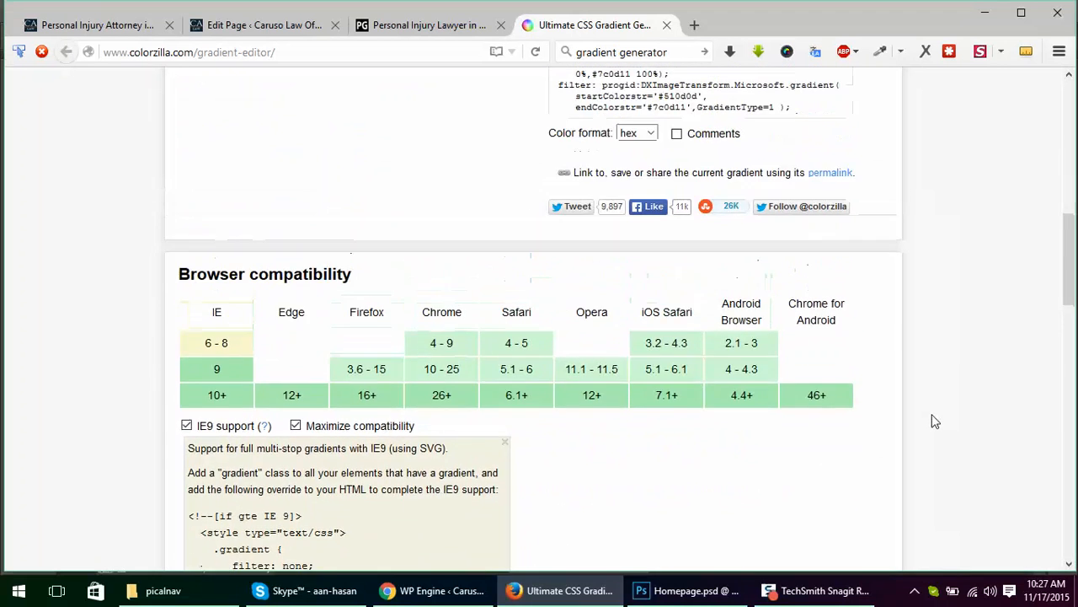
pyautogui.scroll(3, 934, 421)
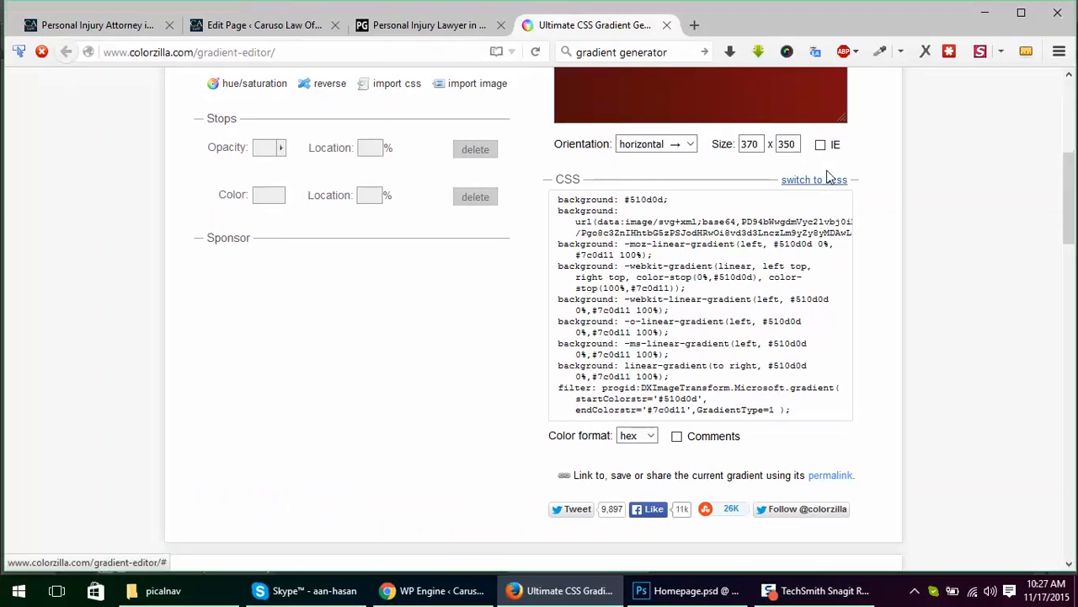
# Step: Try the IE rendering option on the gradient preview, and turn it off again
pyautogui.click(821, 145)
pyautogui.scroll(5, 943, 329)
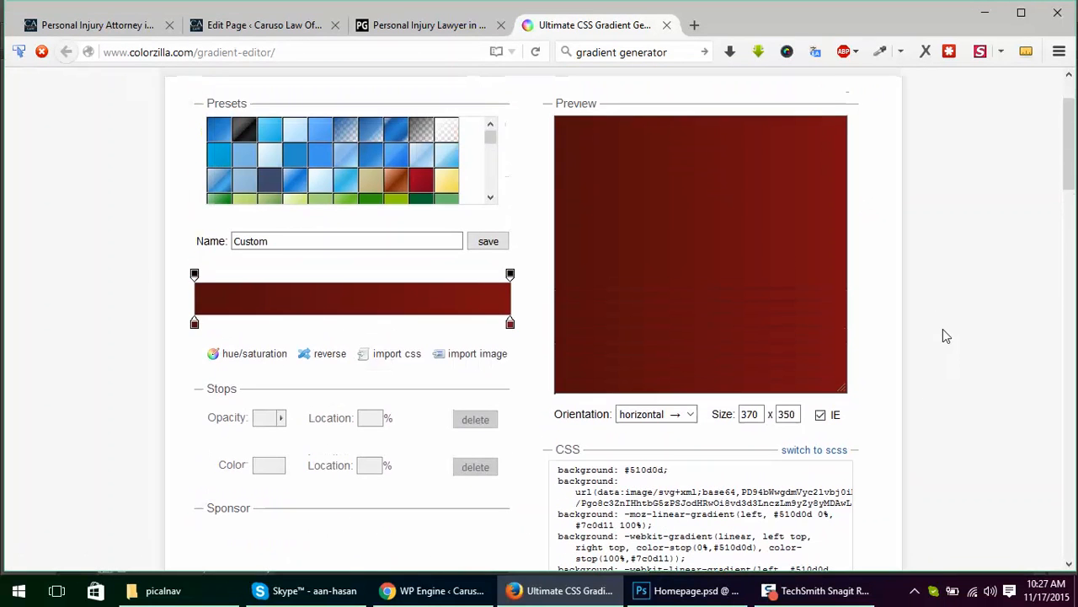
pyautogui.scroll(-3, 939, 319)
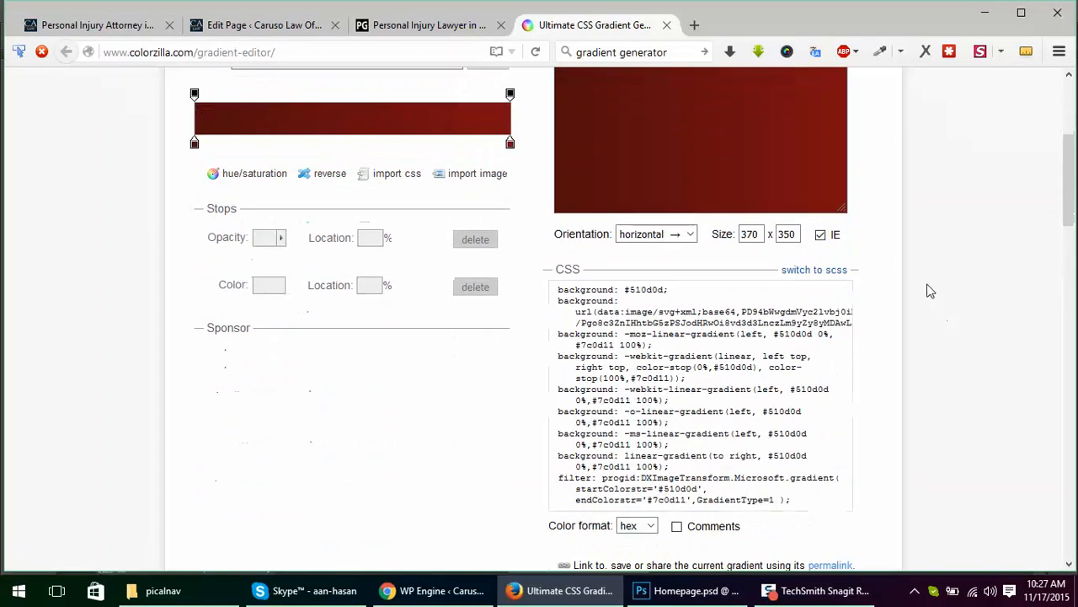
pyautogui.click(822, 236)
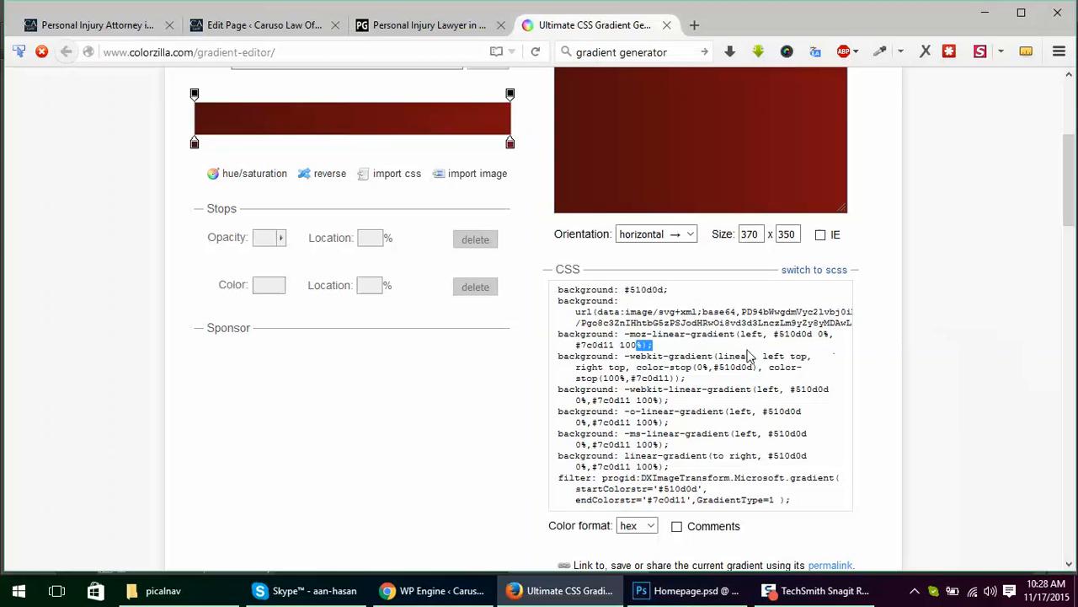
# Step: Select the entire expanded cross-browser CSS block, and clear the selection
pyautogui.click(747, 355)
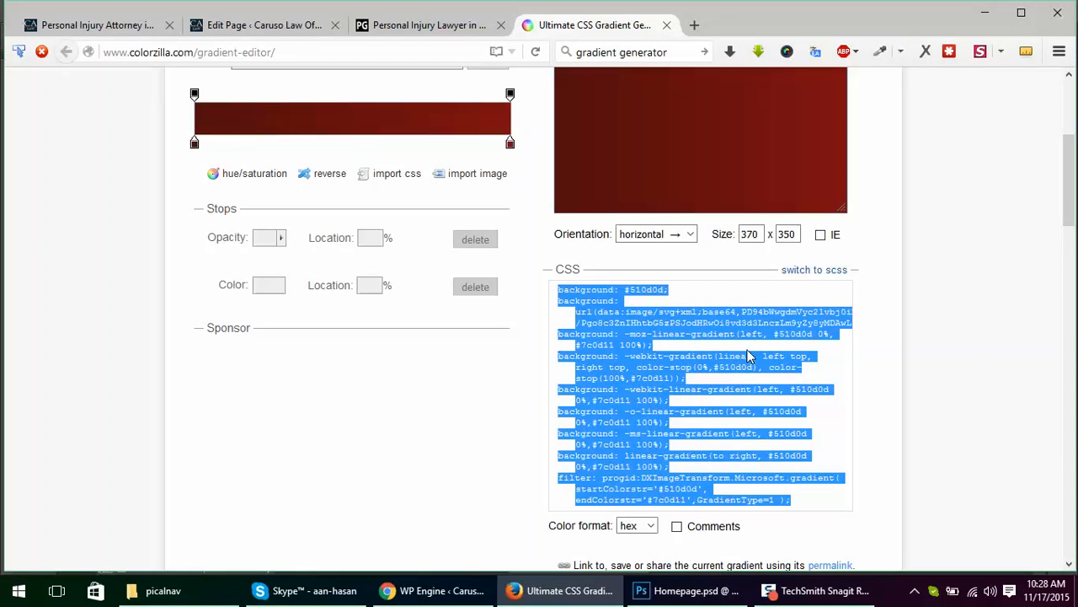
pyautogui.click(932, 334)
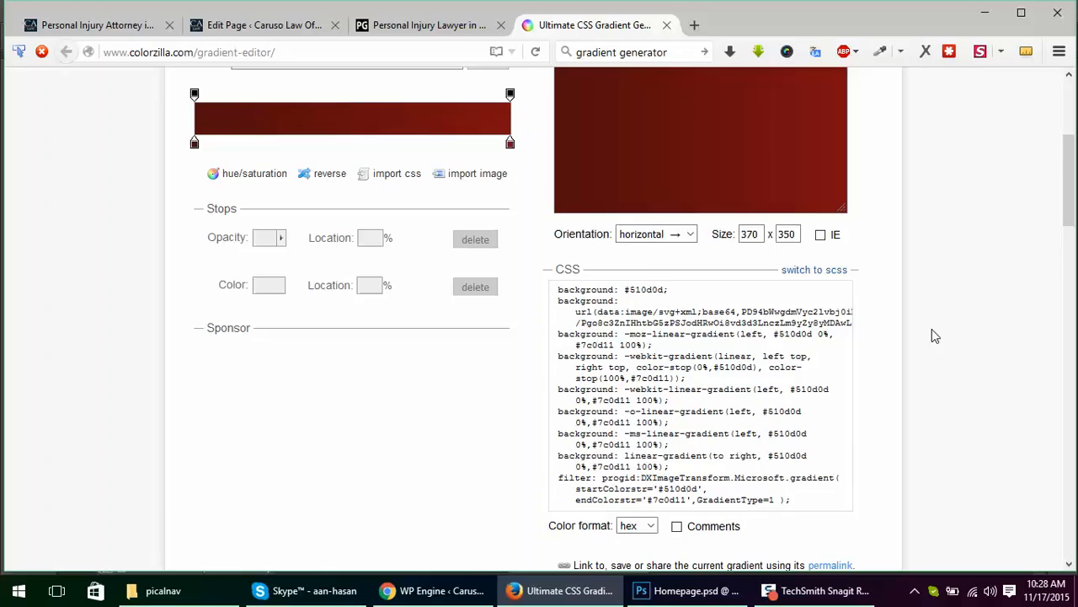
pyautogui.scroll(-3, 932, 335)
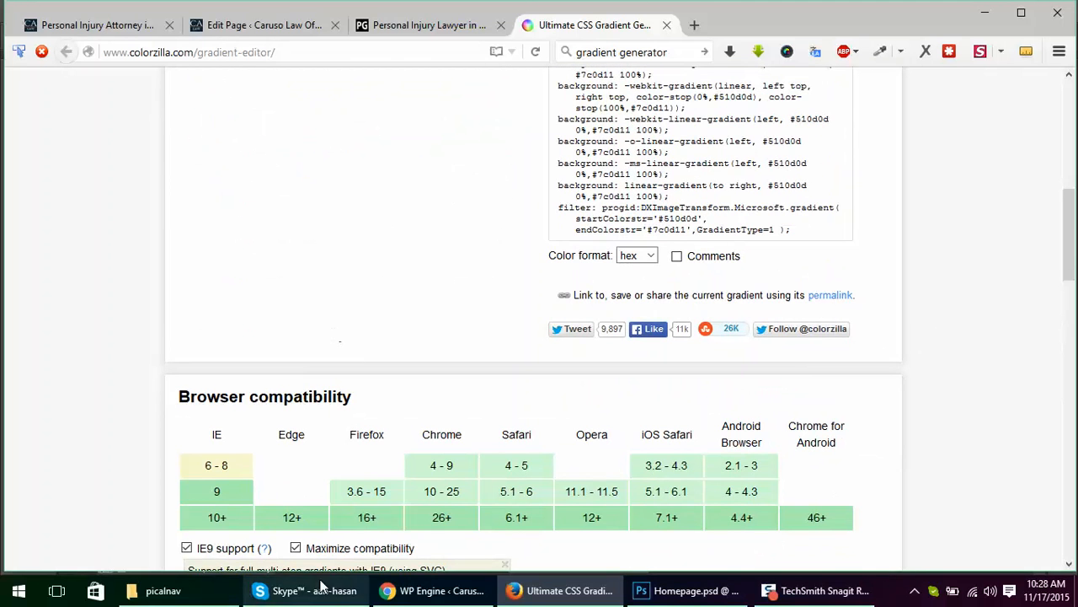
pyautogui.click(221, 590)
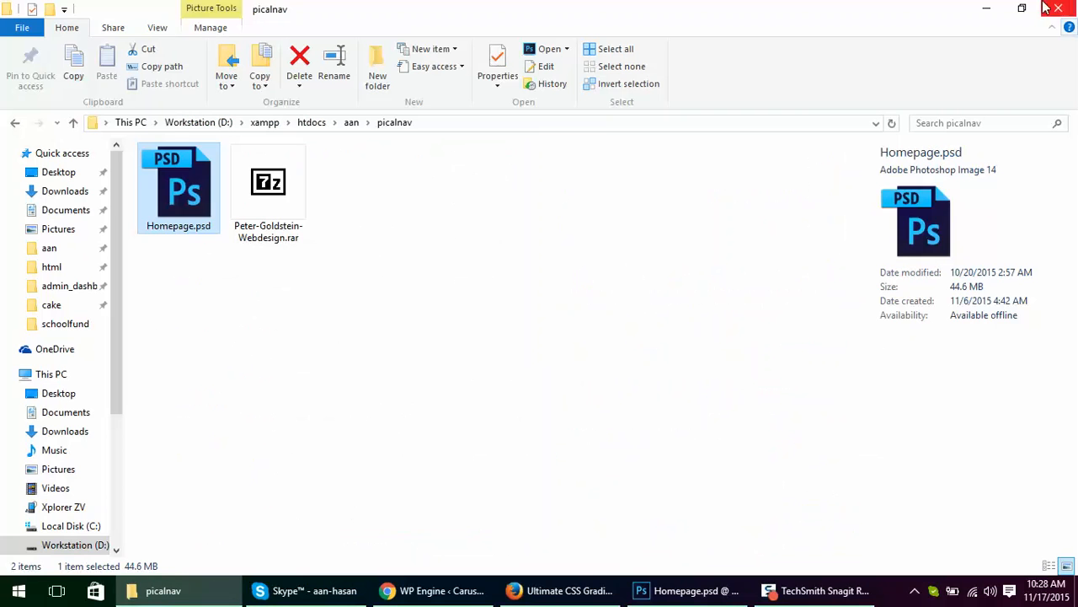
pyautogui.click(986, 9)
# Step: Look over the finished gradient in the editor and close the ColorZilla gradient generator page
pyautogui.scroll(3, 957, 282)
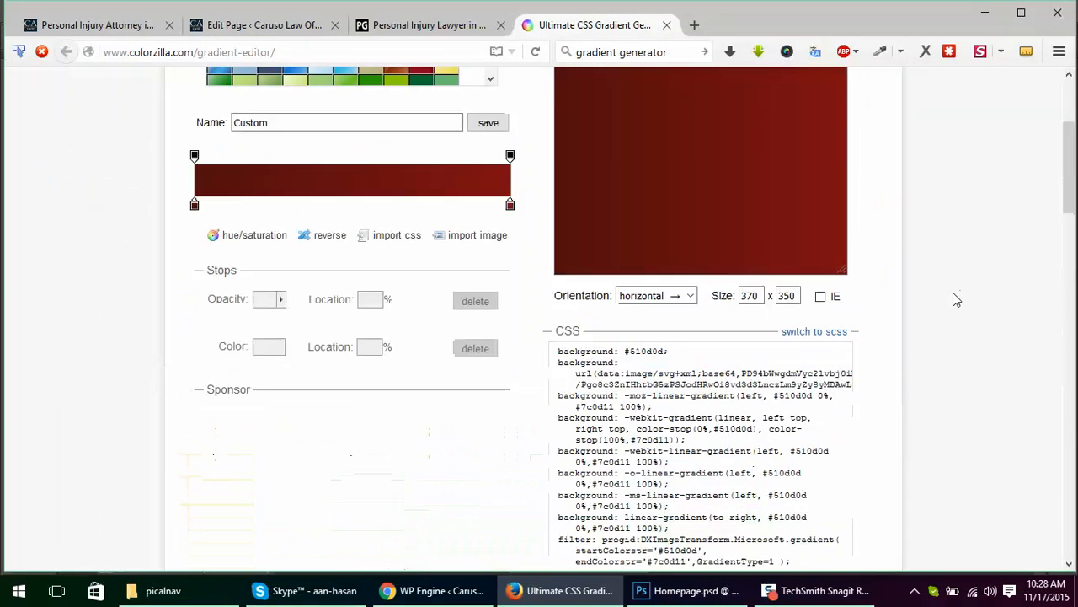
pyautogui.scroll(3, 957, 299)
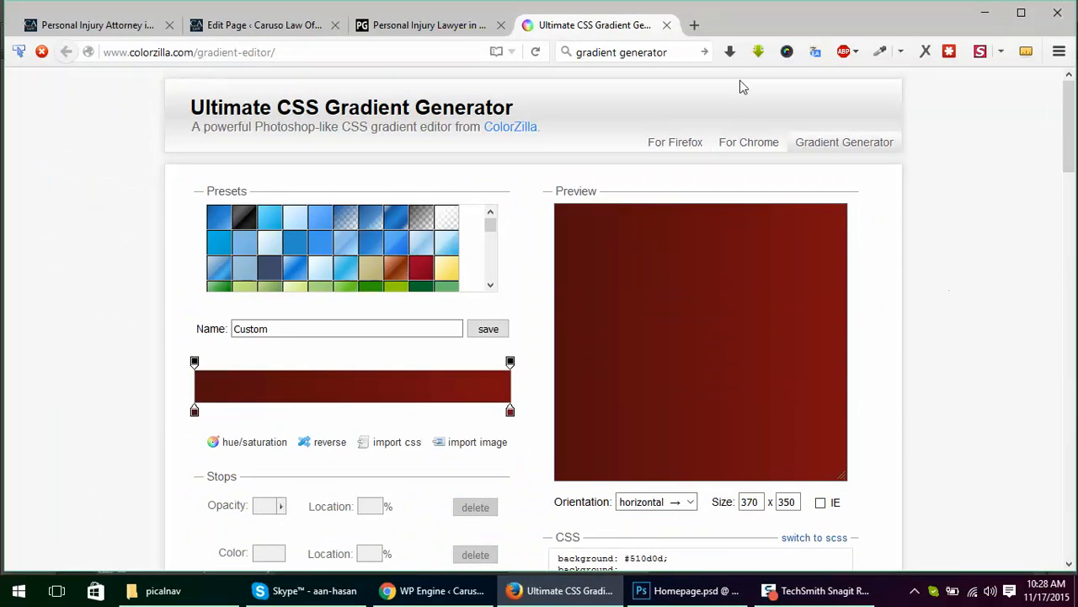
pyautogui.middleClick(618, 26)
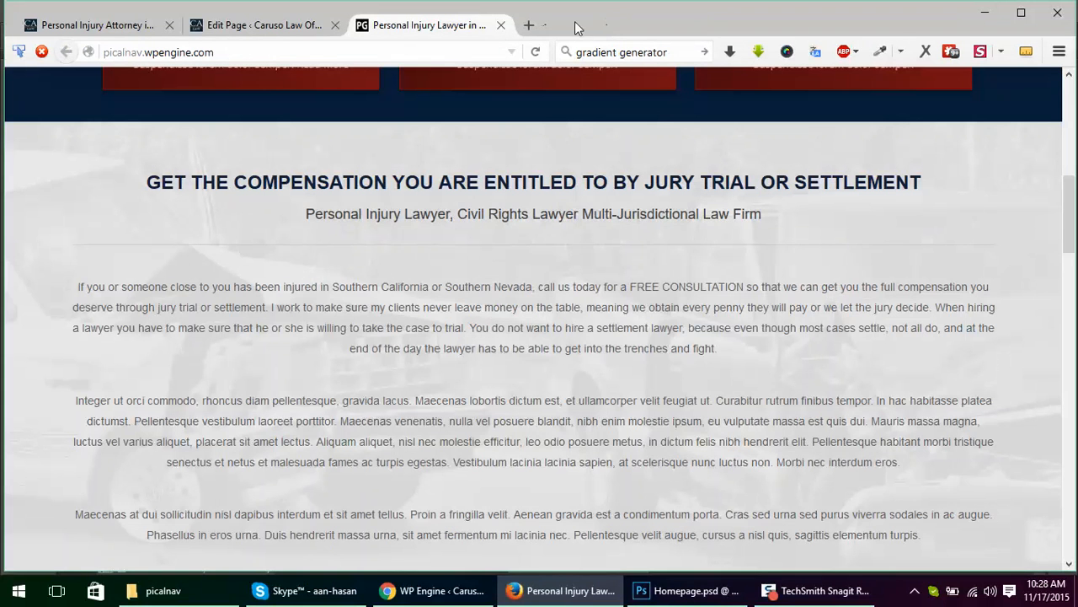
# Step: Look over the red boxes on the law firm's live homepage, and reopen the closed ColorZilla gradient generator page
pyautogui.scroll(6, 498, 227)
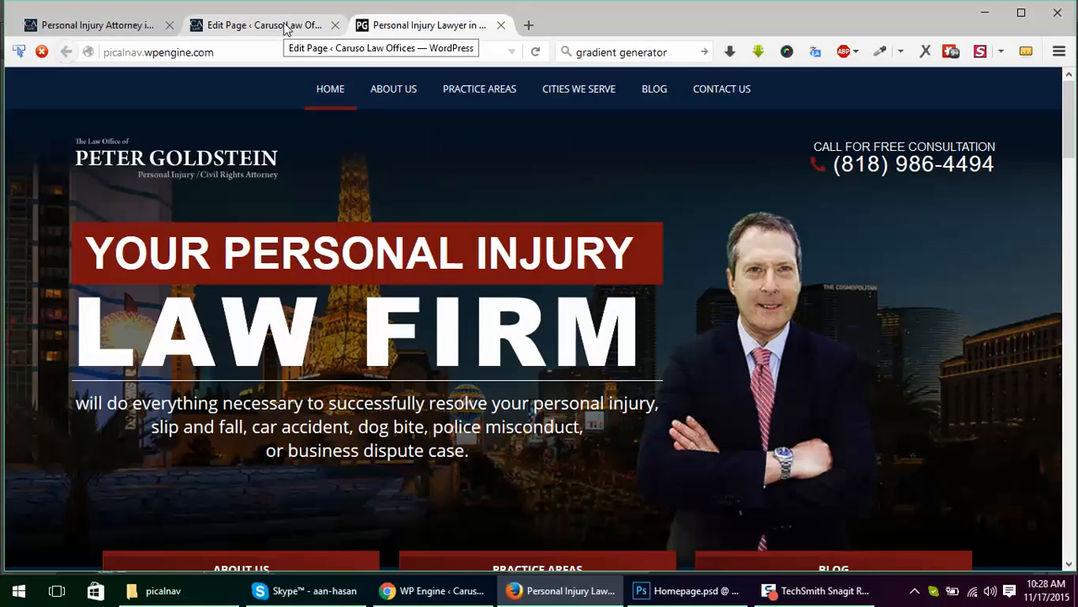
pyautogui.scroll(-3, 722, 198)
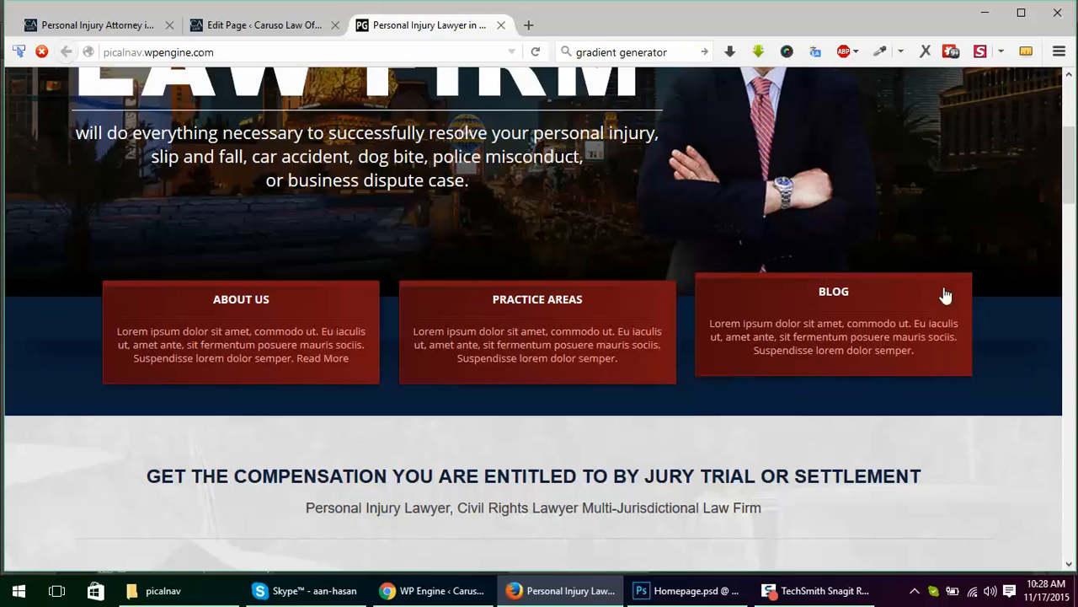
pyautogui.scroll(-2, 1014, 293)
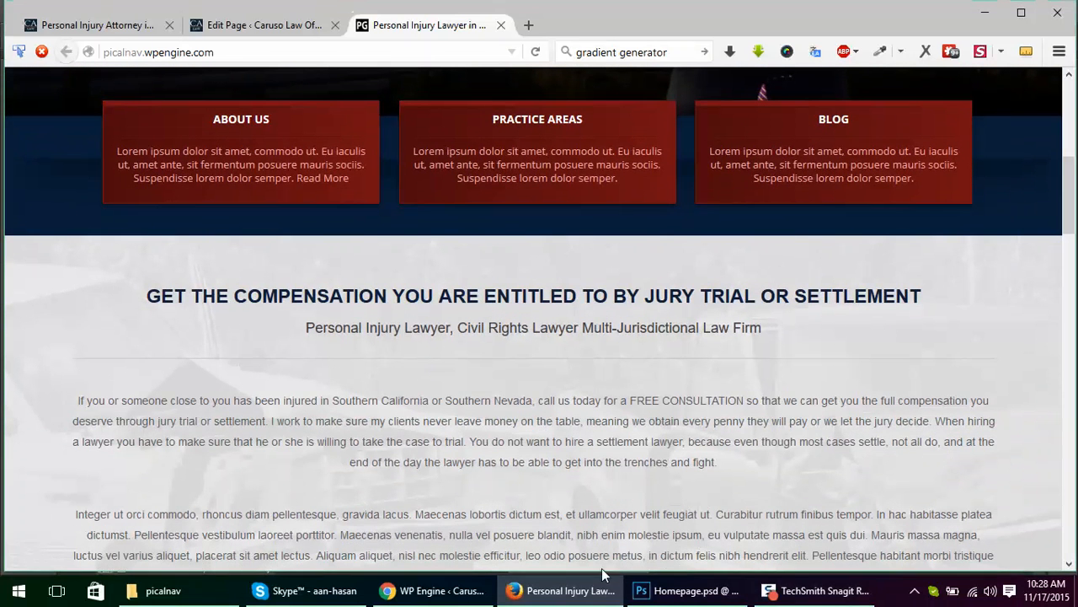
pyautogui.click(563, 600)
pyautogui.click(562, 600)
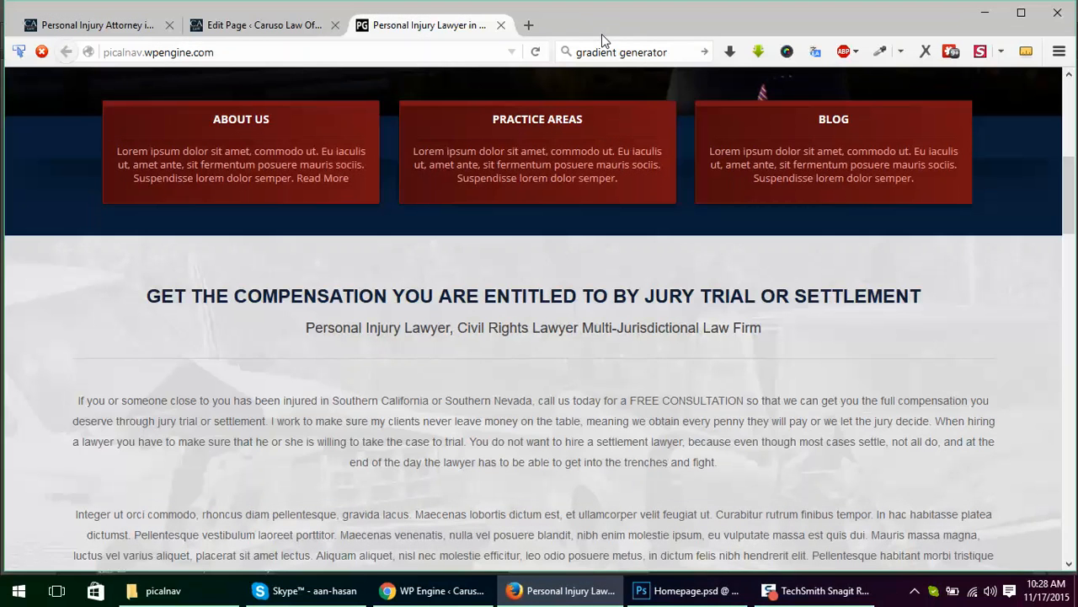
pyautogui.hotkey('ctrl', 'shift', 't')
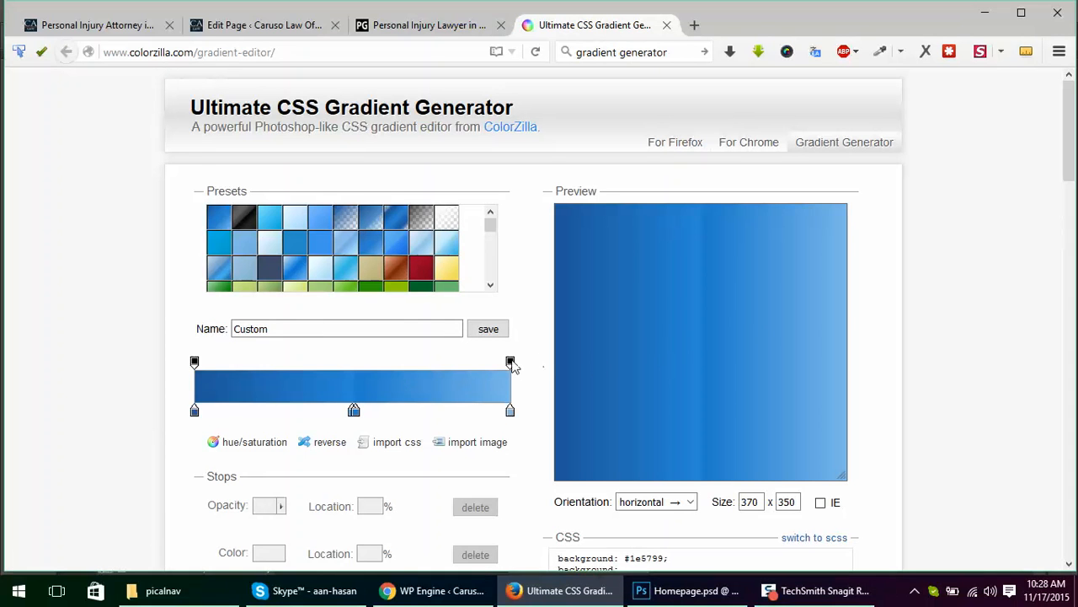
# Step: Set the opacity of the gradient's end stop at location 100% to 10
pyautogui.click(510, 362)
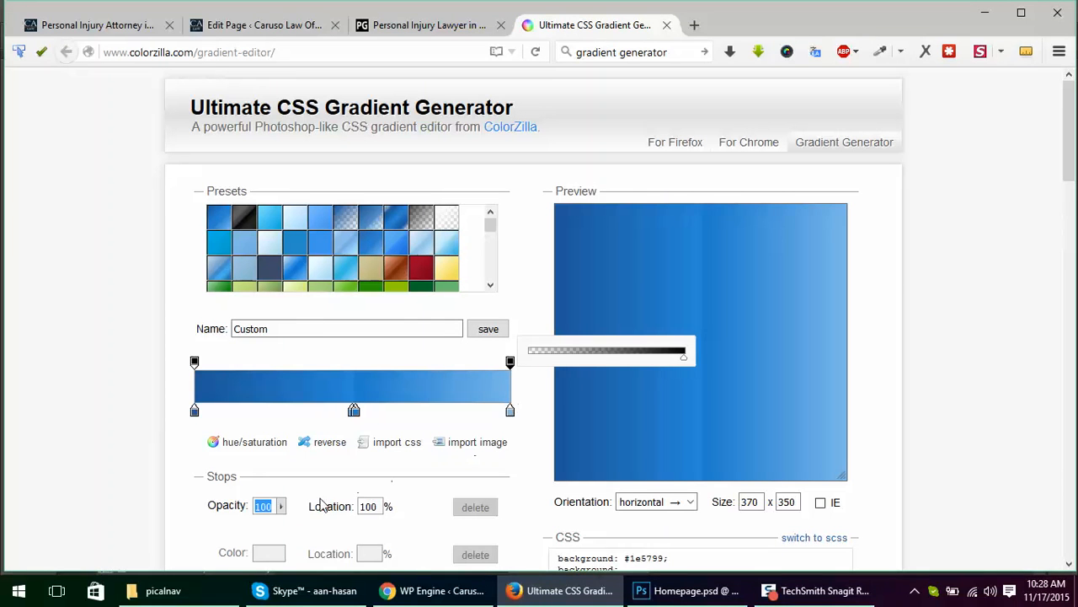
pyautogui.moveTo(600, 358); pyautogui.dragTo(593, 356)
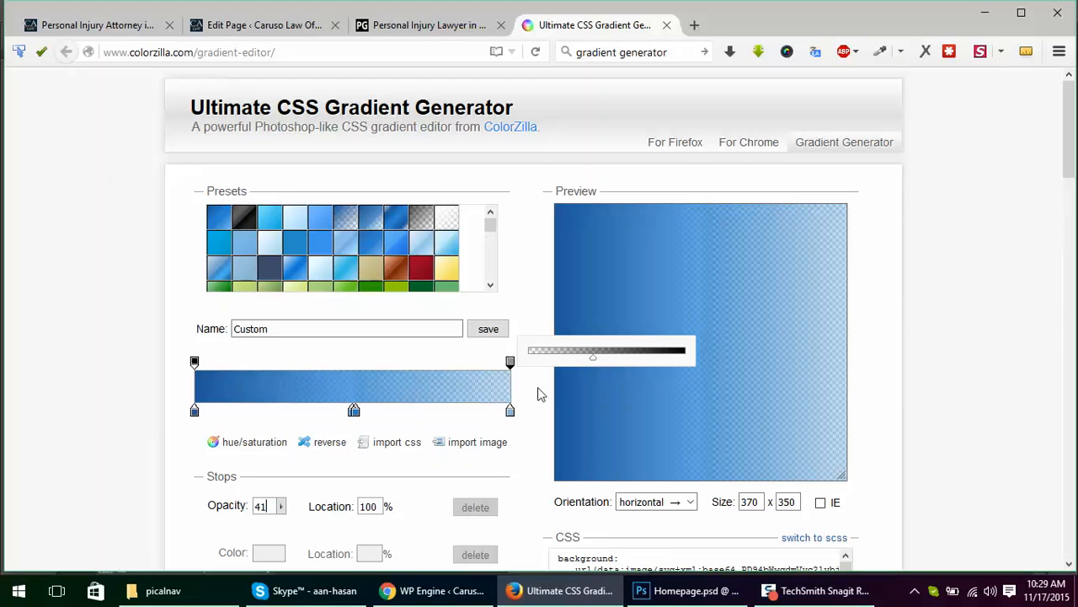
pyautogui.click(264, 509)
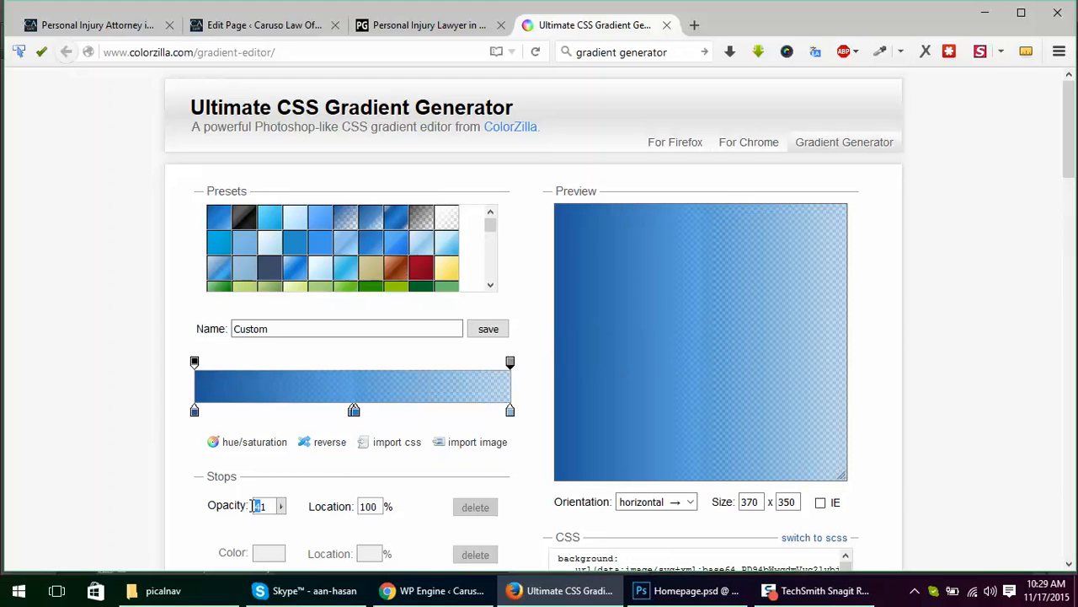
pyautogui.write('1')
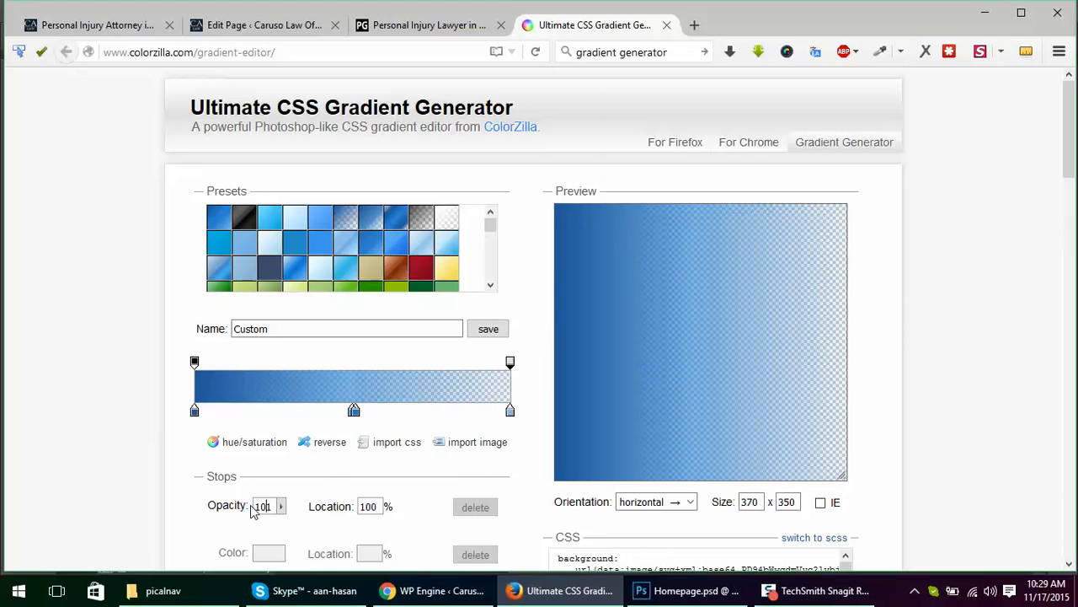
pyautogui.write('0')
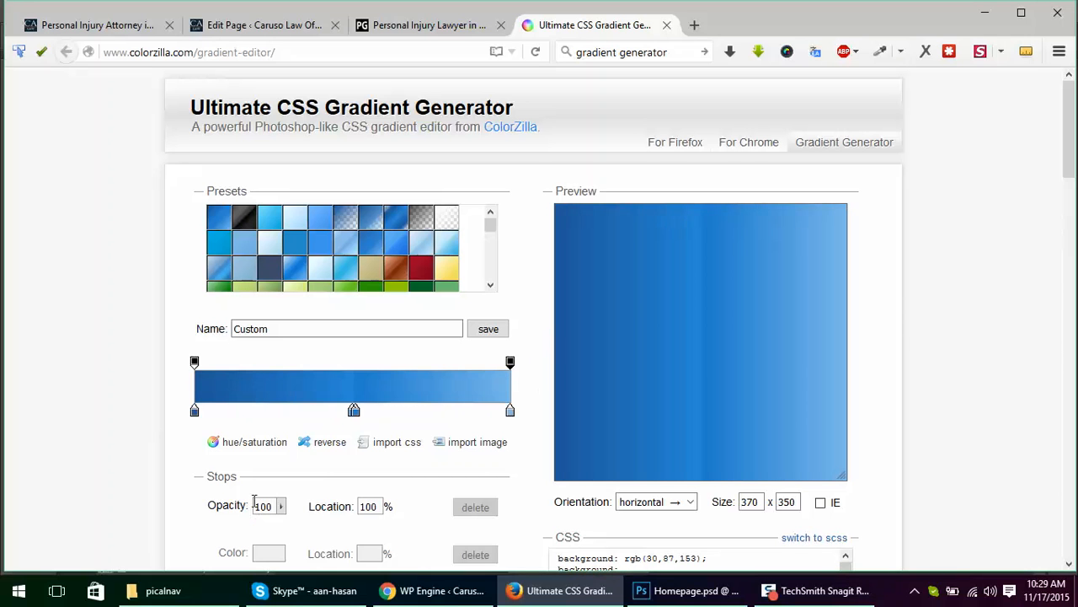
pyautogui.press('BackSpace')
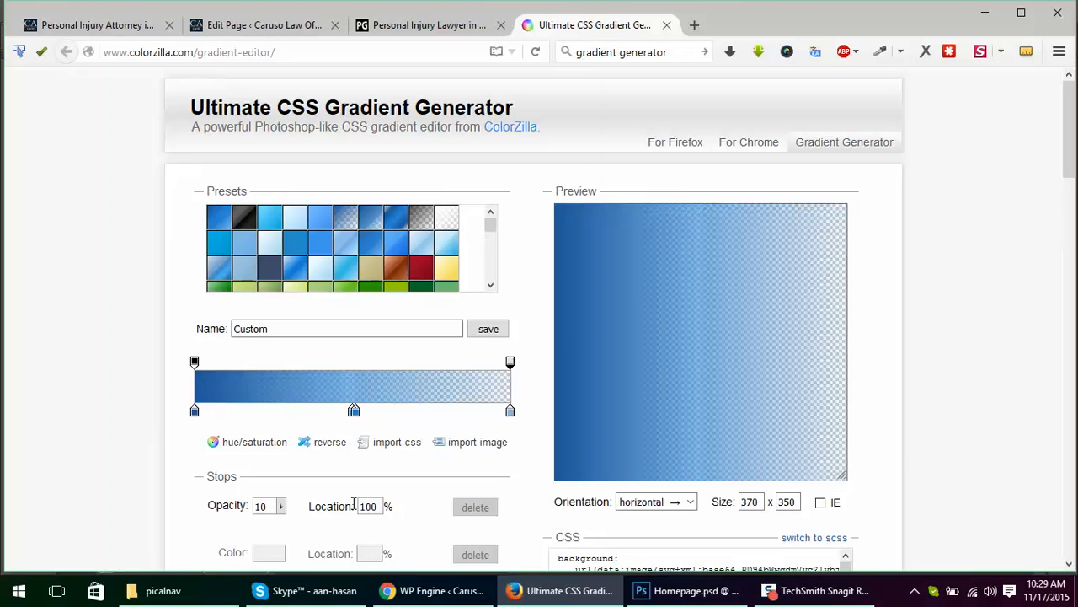
# Step: Delete the two middle color stops at 51% and 50%, leaving only the start and end colors
pyautogui.scroll(-2, 986, 392)
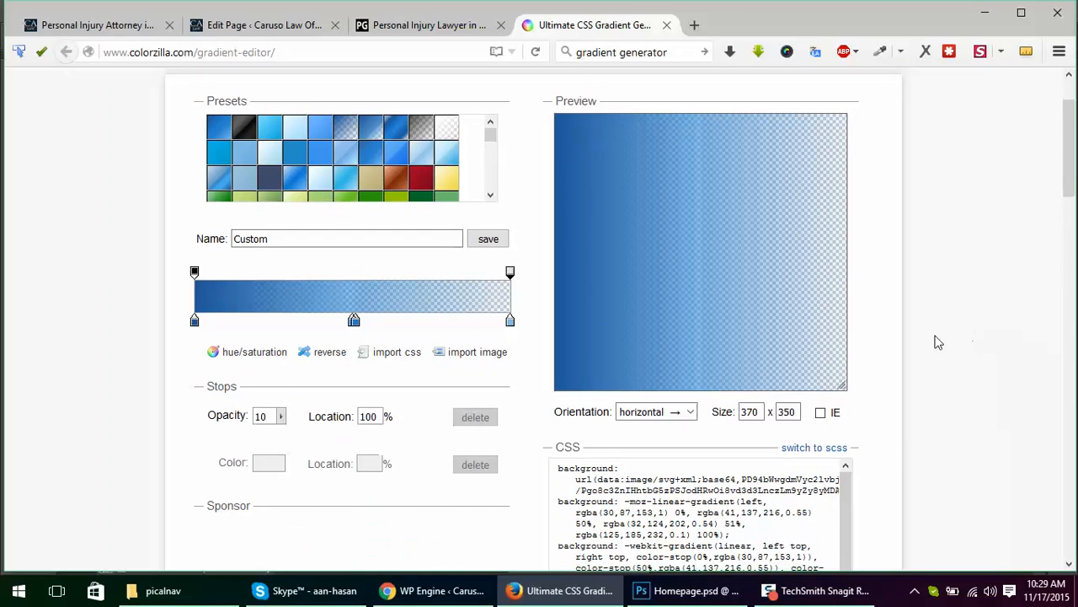
pyautogui.click(354, 323)
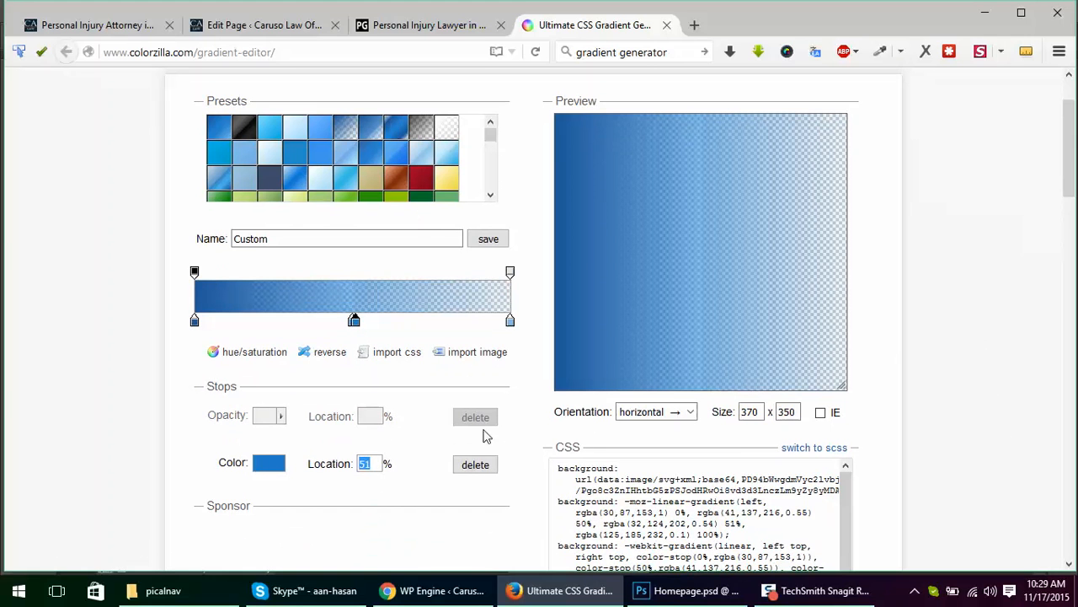
pyautogui.click(480, 465)
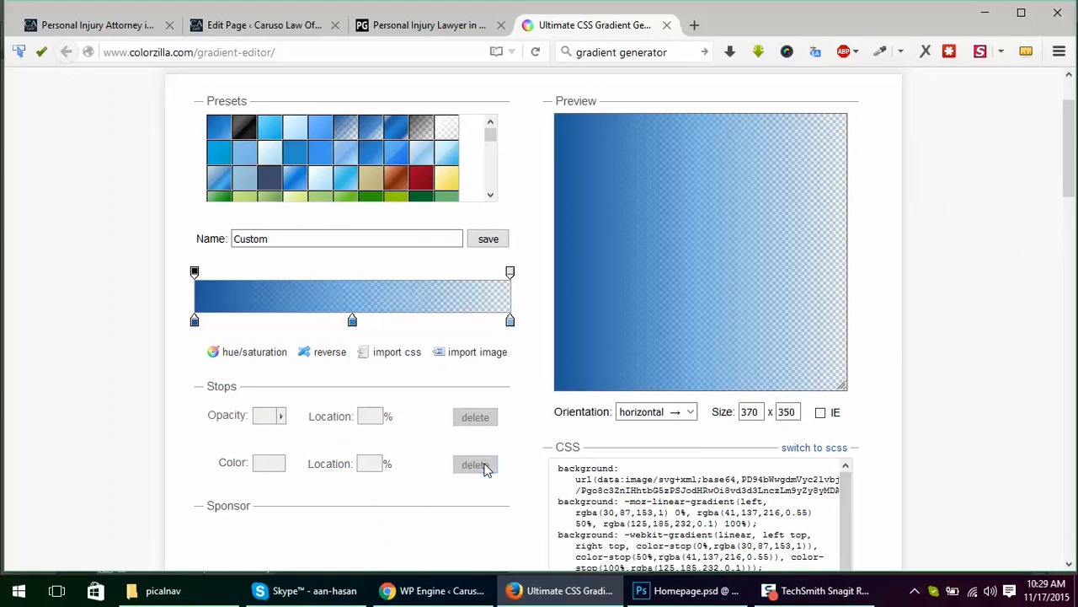
pyautogui.click(355, 322)
pyautogui.click(475, 464)
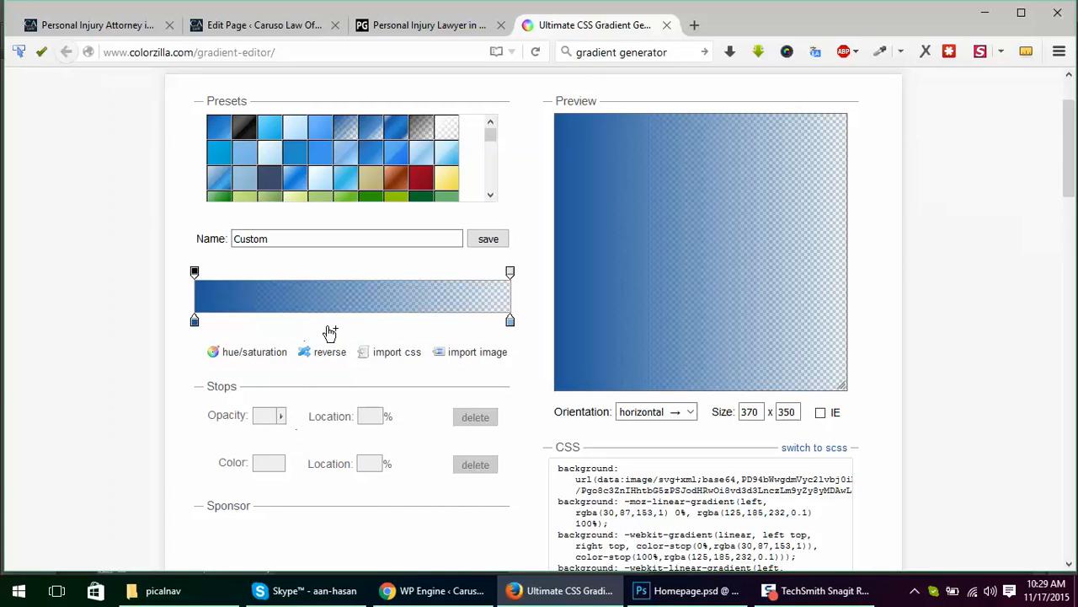
# Step: Try adding color stops at 43% and 9% and an opacity stop at 55%, deleting each one again
pyautogui.click(194, 322)
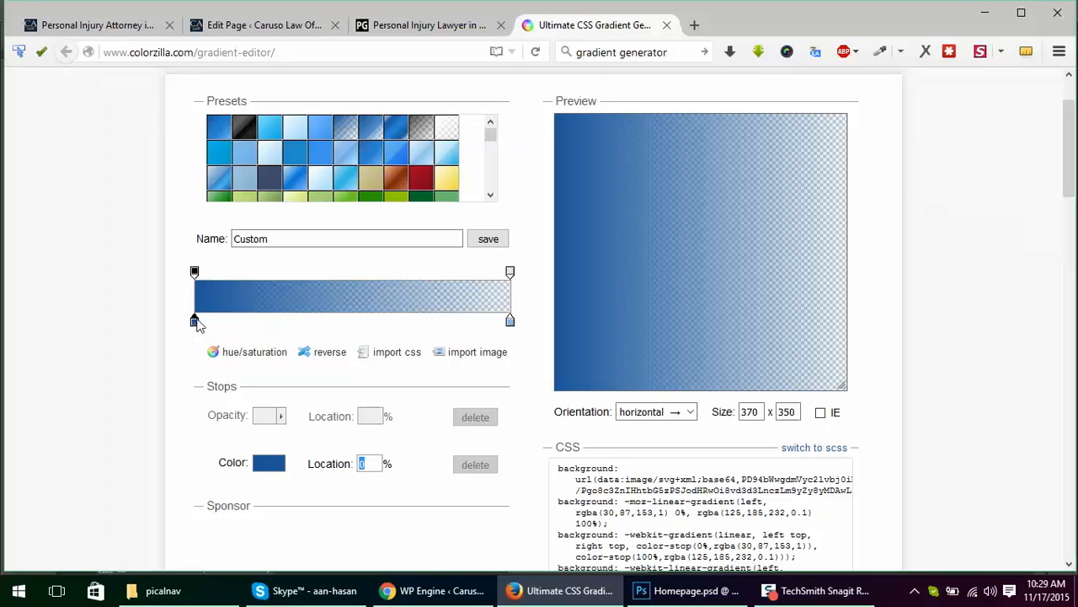
pyautogui.click(332, 326)
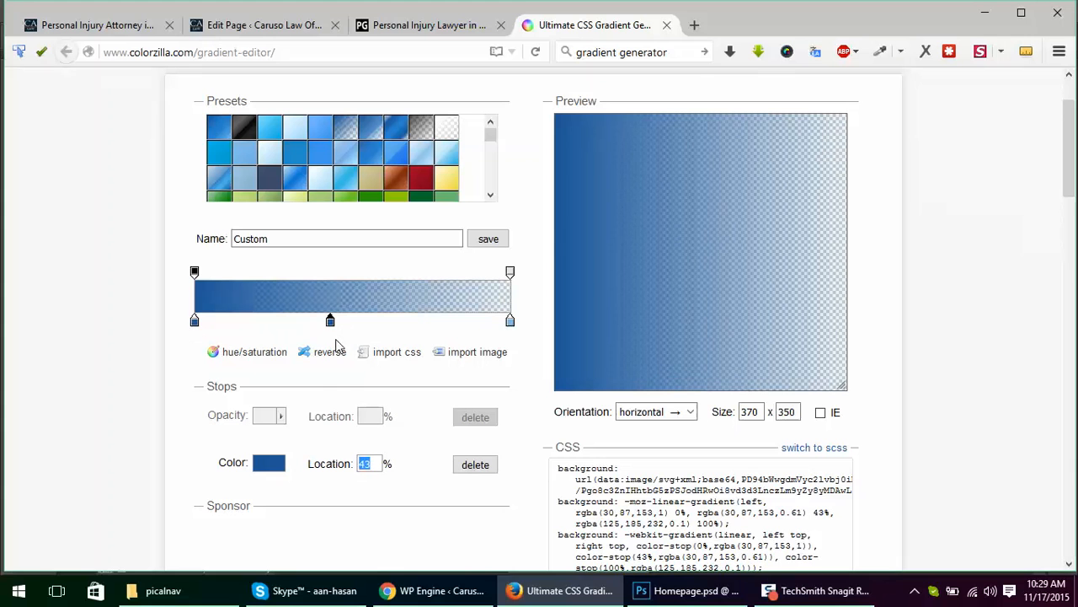
pyautogui.click(459, 465)
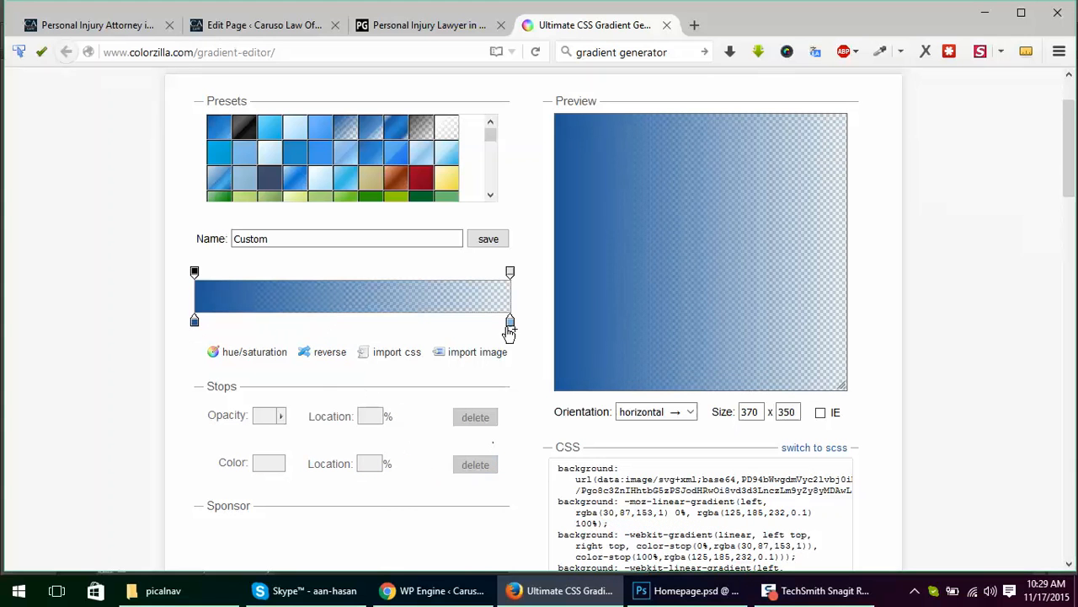
pyautogui.click(510, 324)
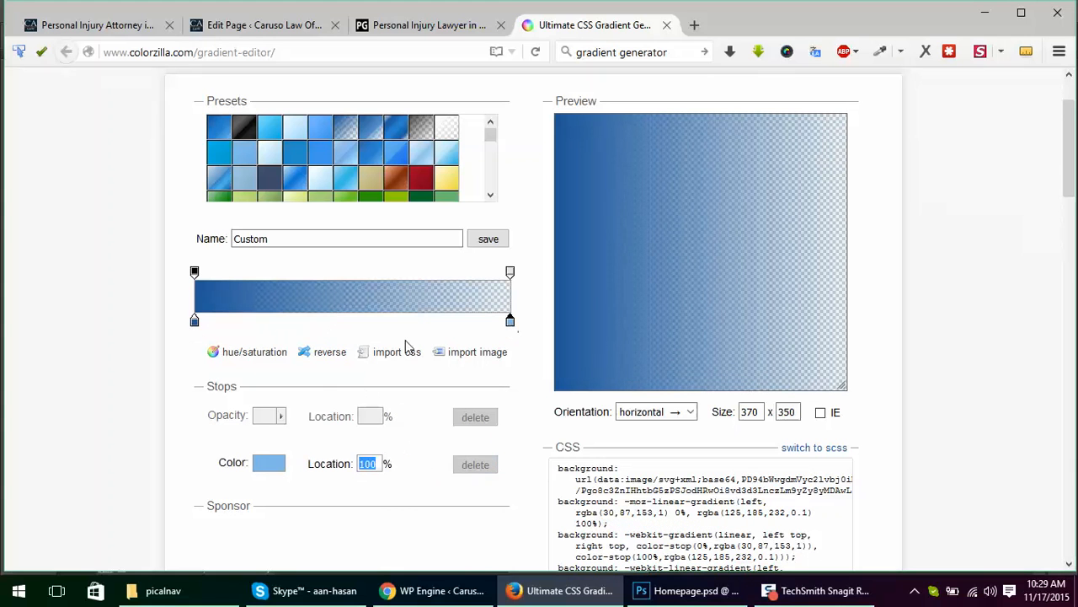
pyautogui.click(225, 322)
pyautogui.click(476, 464)
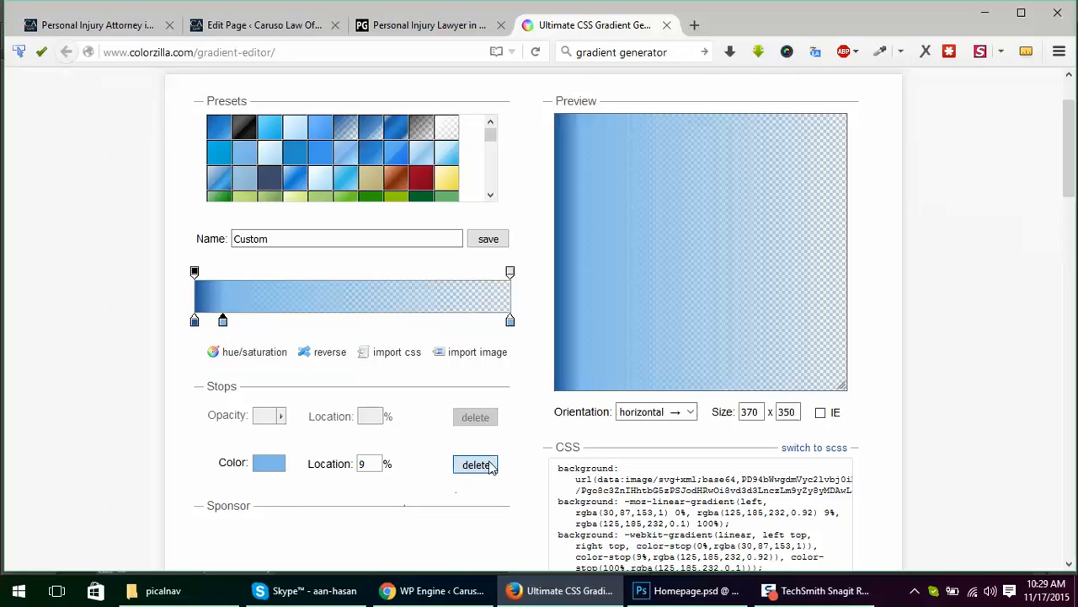
pyautogui.moveTo(510, 272); pyautogui.dragTo(367, 278)
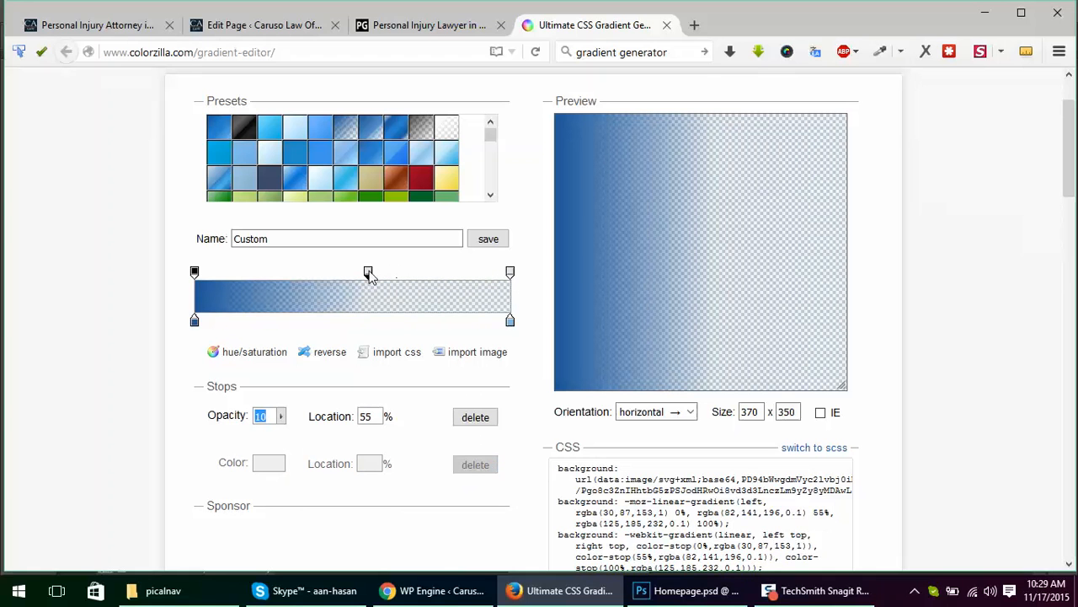
pyautogui.click(471, 418)
# Step: Look through the gradient presets down to the end of the list, and open the import from an image-based gradient
pyautogui.scroll(2, 387, 469)
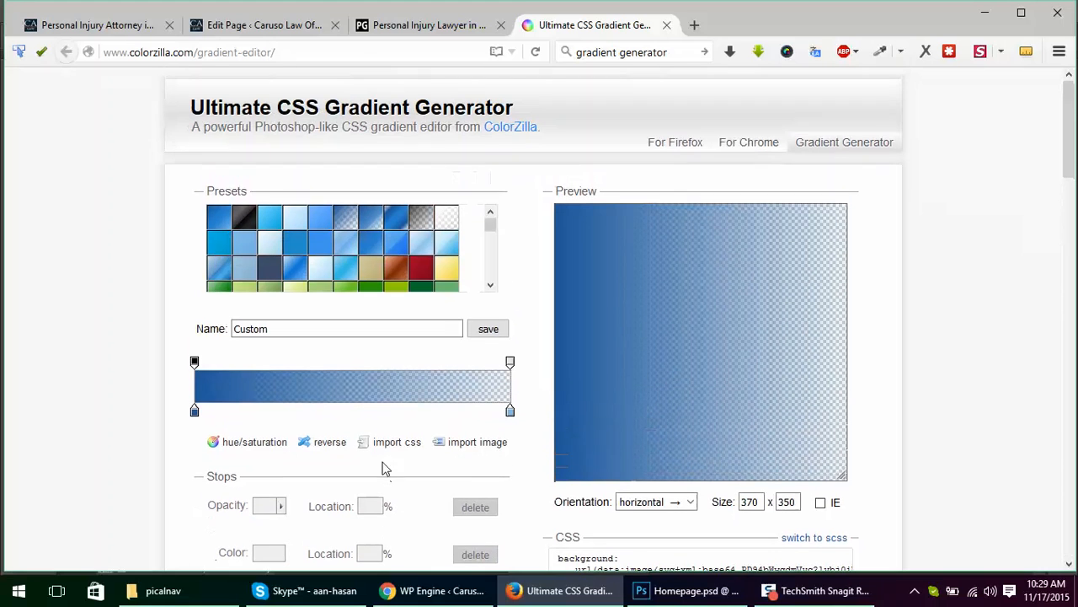
pyautogui.click(439, 329)
pyautogui.moveTo(492, 227); pyautogui.dragTo(497, 286)
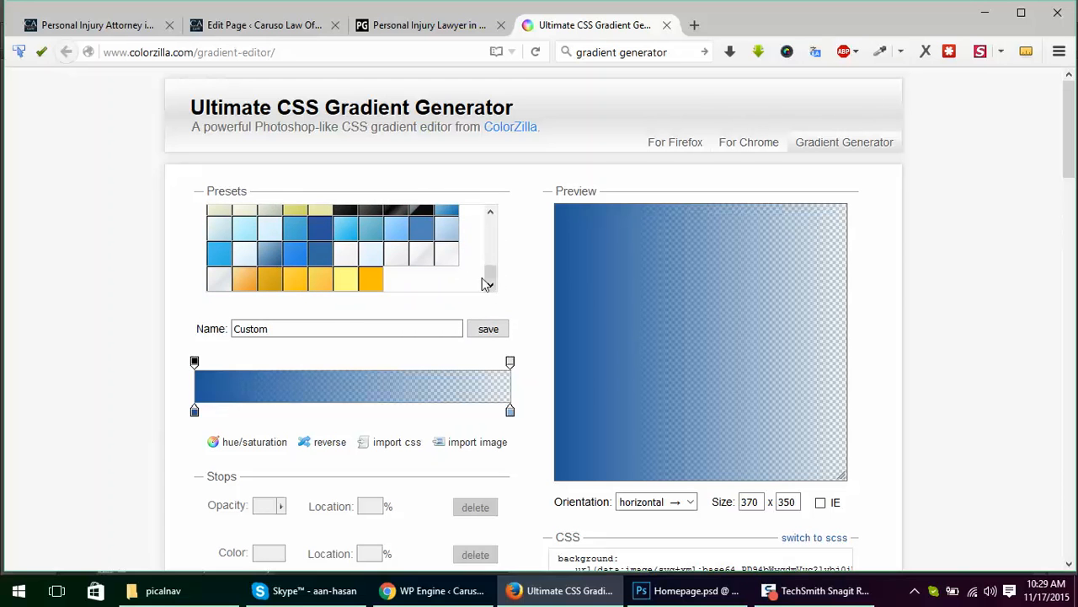
pyautogui.scroll(5, 416, 281)
pyautogui.scroll(4, 403, 257)
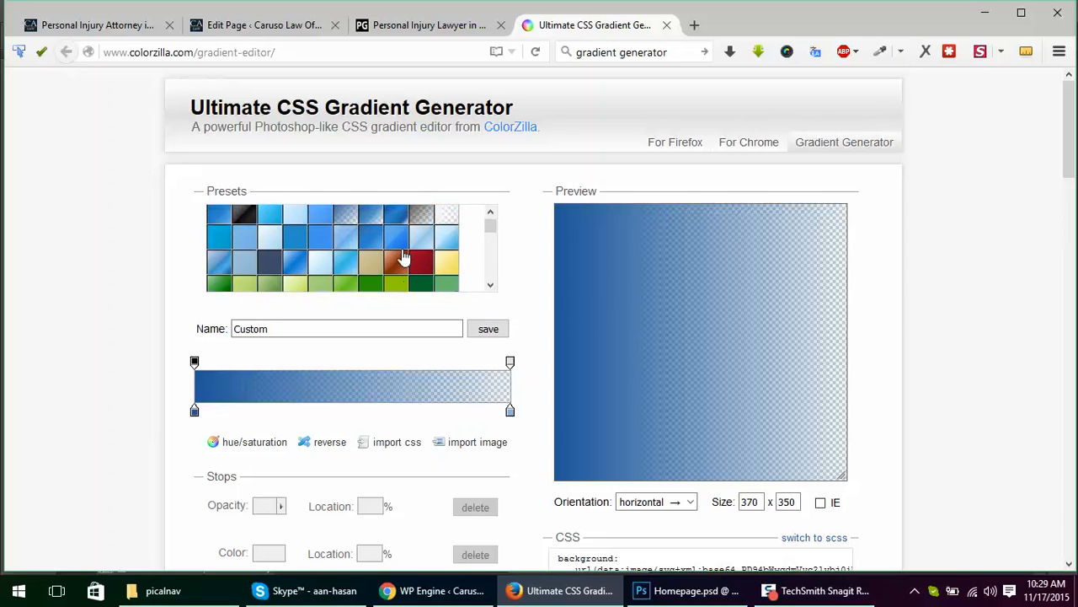
pyautogui.scroll(-3, 352, 401)
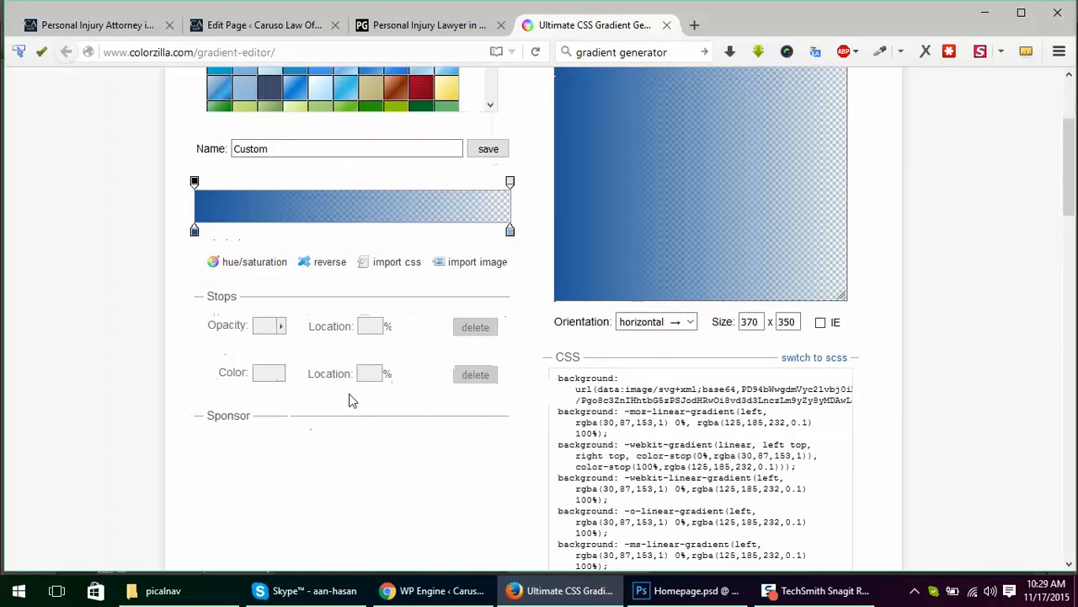
pyautogui.scroll(1, 356, 430)
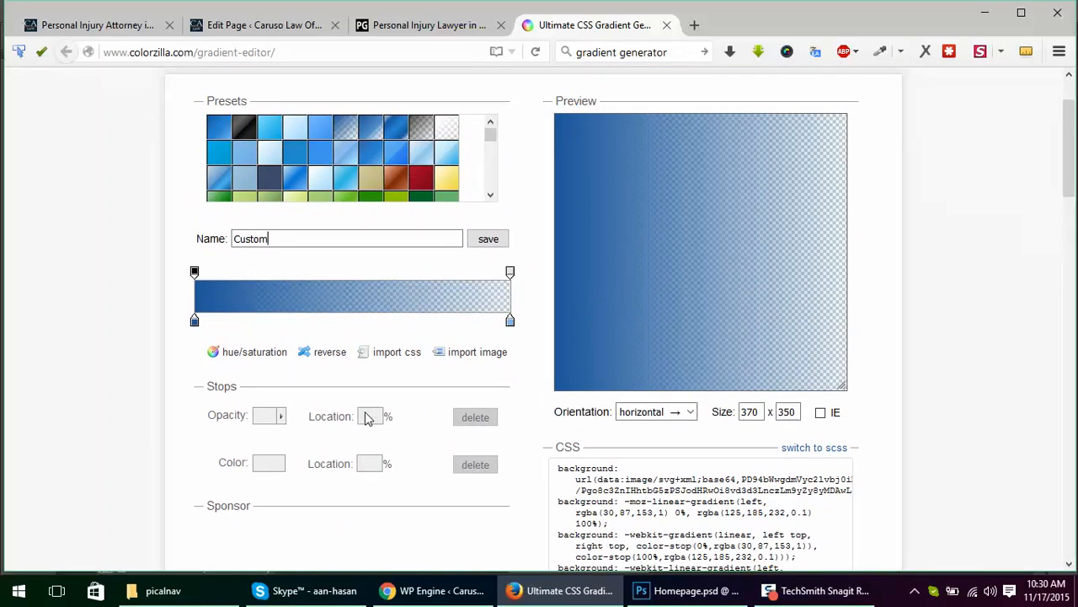
pyautogui.click(471, 354)
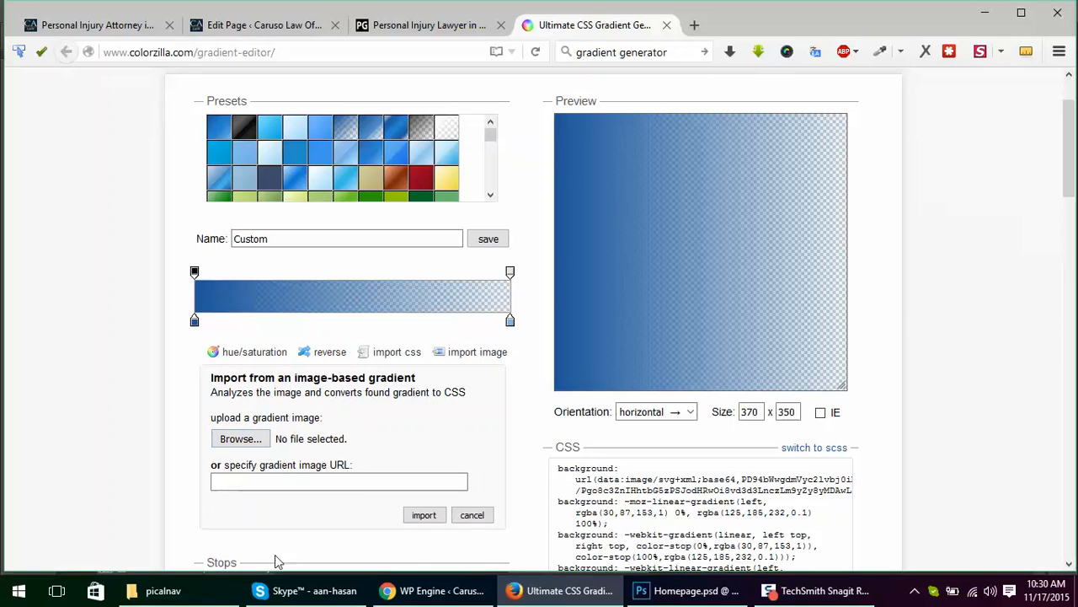
# Step: Switch to Homepage.psd in Photoshop and crop it to a rectangle just inside the red About Us box's border
pyautogui.click(686, 591)
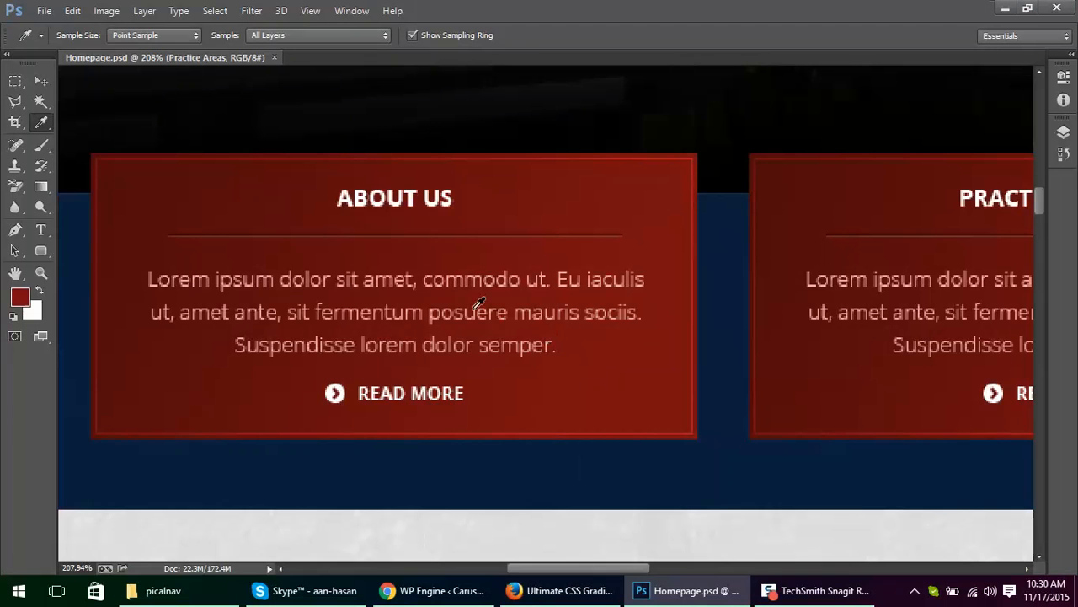
pyautogui.press('m')
pyautogui.moveTo(106, 165); pyautogui.dragTo(681, 425)
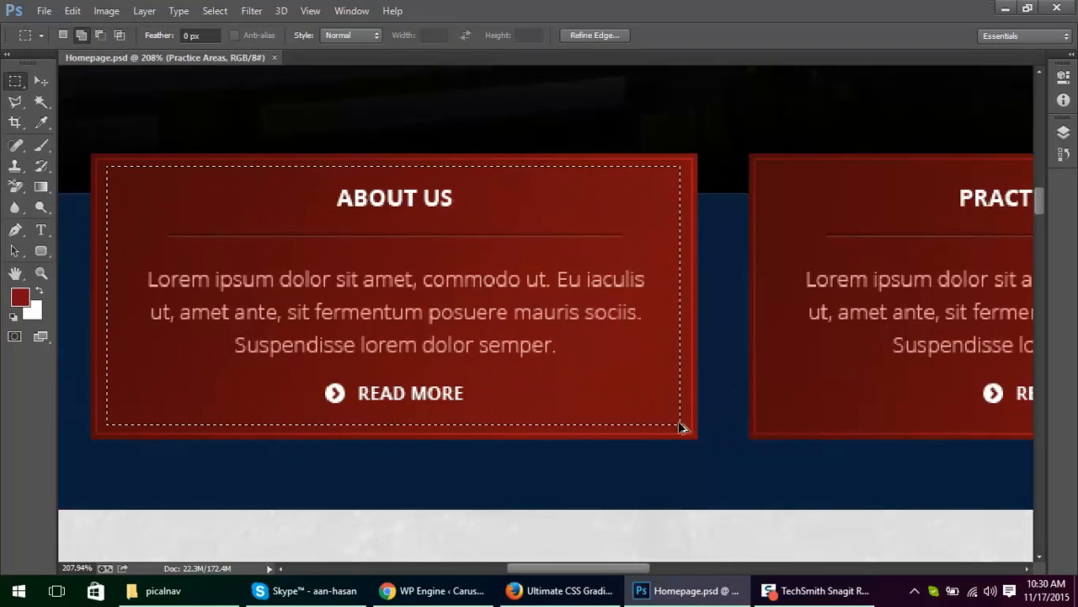
pyautogui.hotkey('alt', 'i')
pyautogui.press('p')
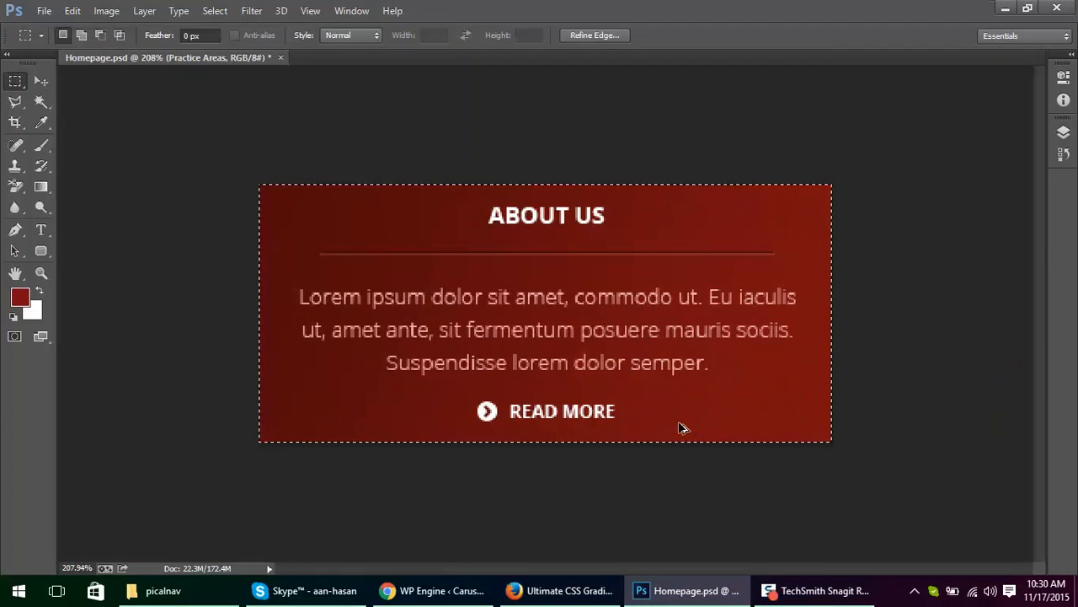
# Step: Save the cropped box for web as the PNG-24 file Homepage.png on the Desktop, and return to the gradient generator
pyautogui.hotkey('ctrl', 'alt', 'shift', 's')
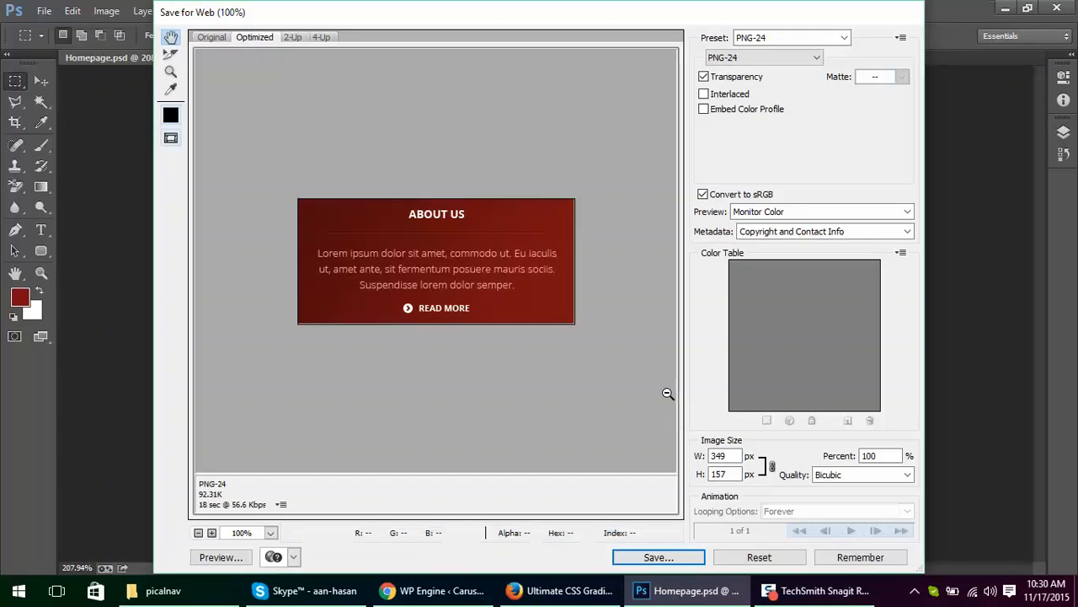
pyautogui.click(658, 557)
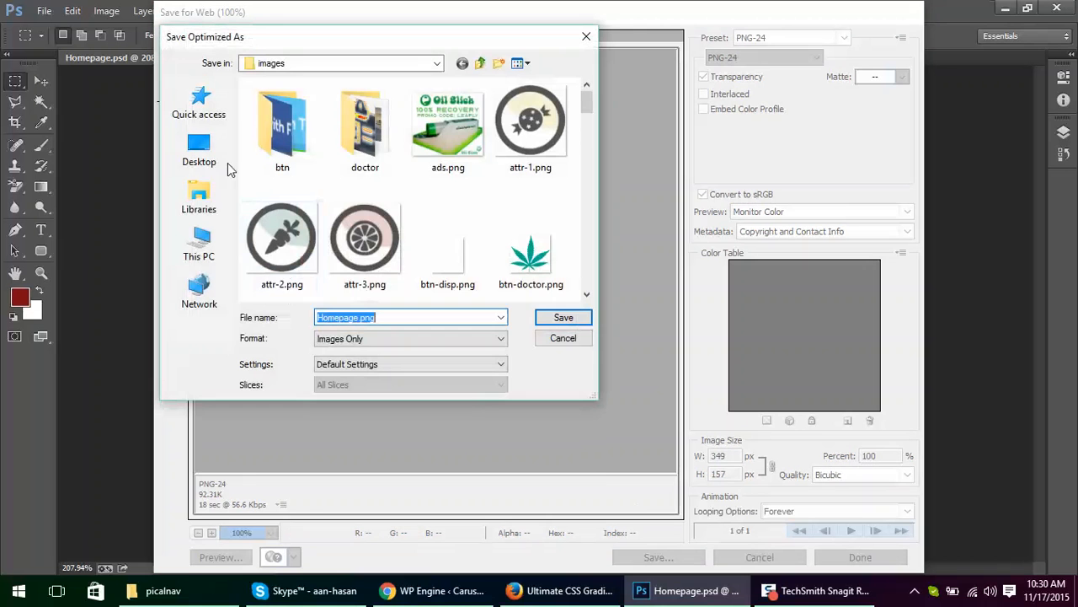
pyautogui.click(196, 150)
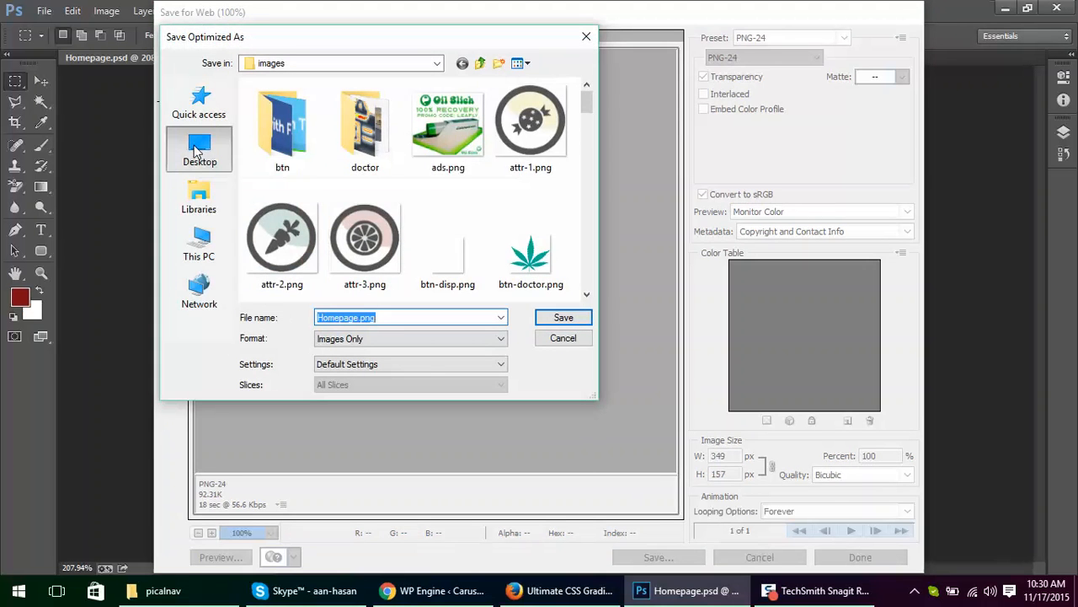
pyautogui.click(565, 318)
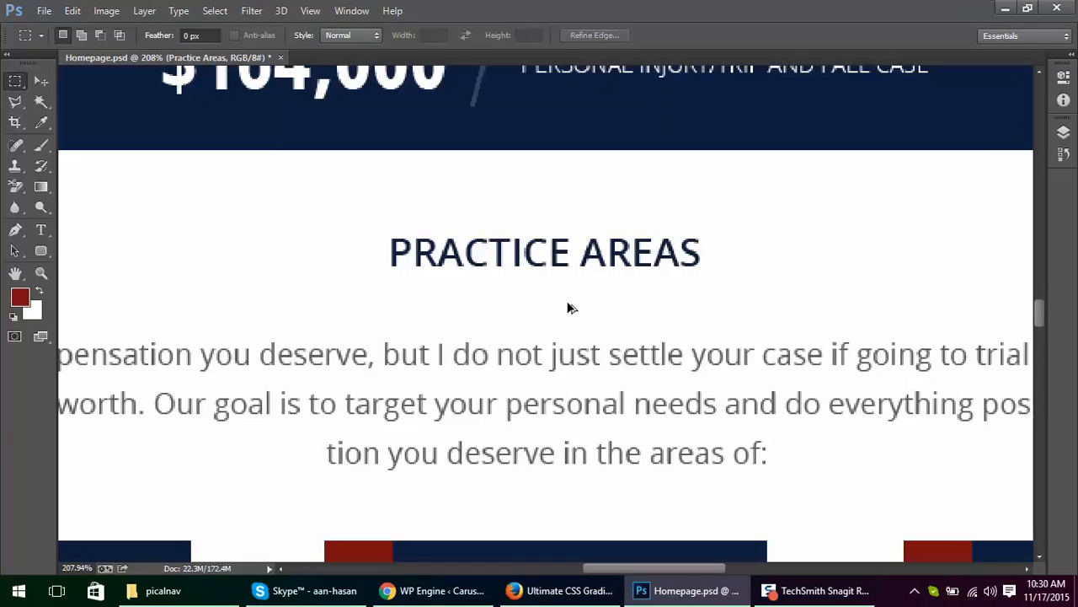
pyautogui.hotkey('alt', 'Tab')
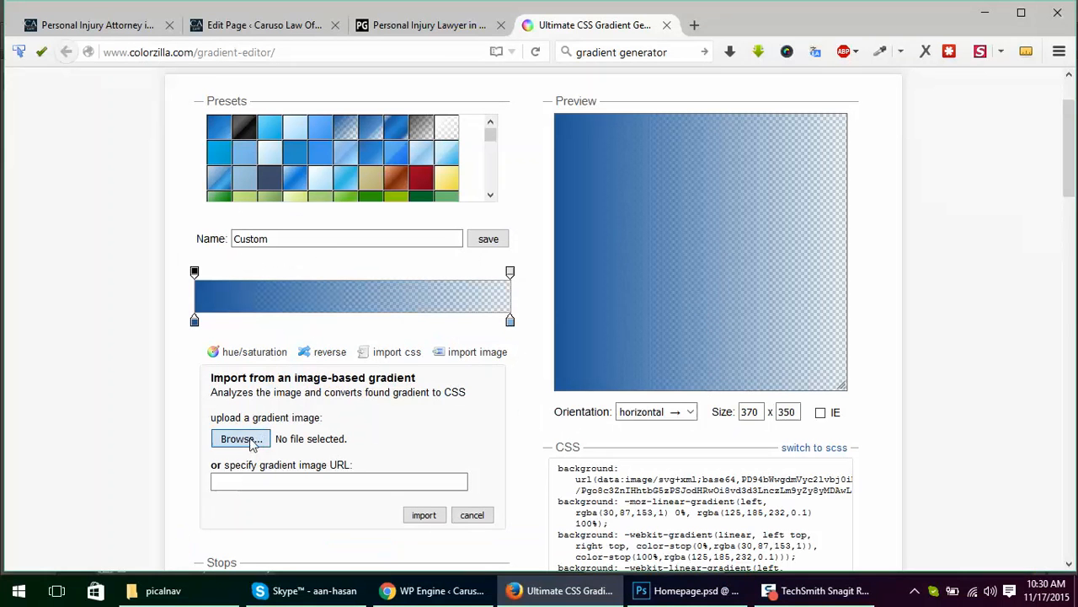
# Step: Import Homepage.png from the Desktop as an image-based gradient and look over the generated preview and CSS
pyautogui.click(251, 444)
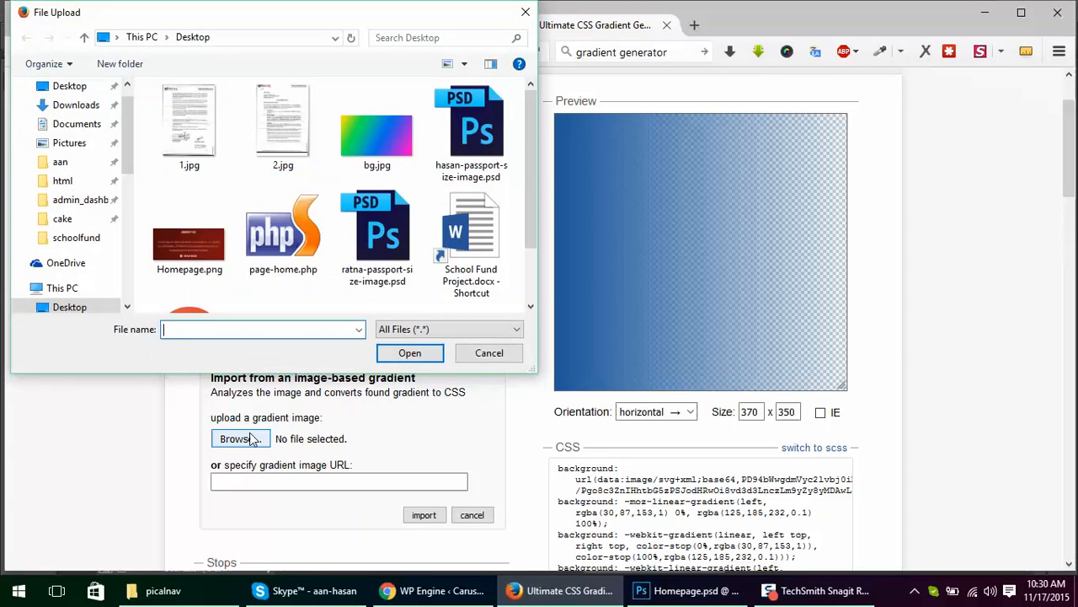
pyautogui.doubleClick(179, 249)
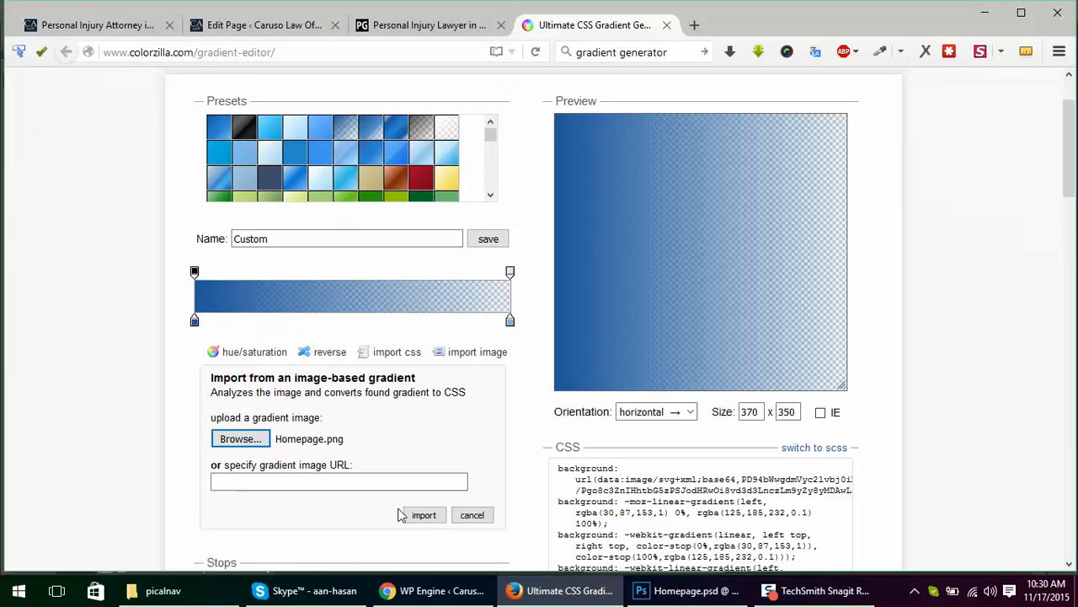
pyautogui.click(424, 515)
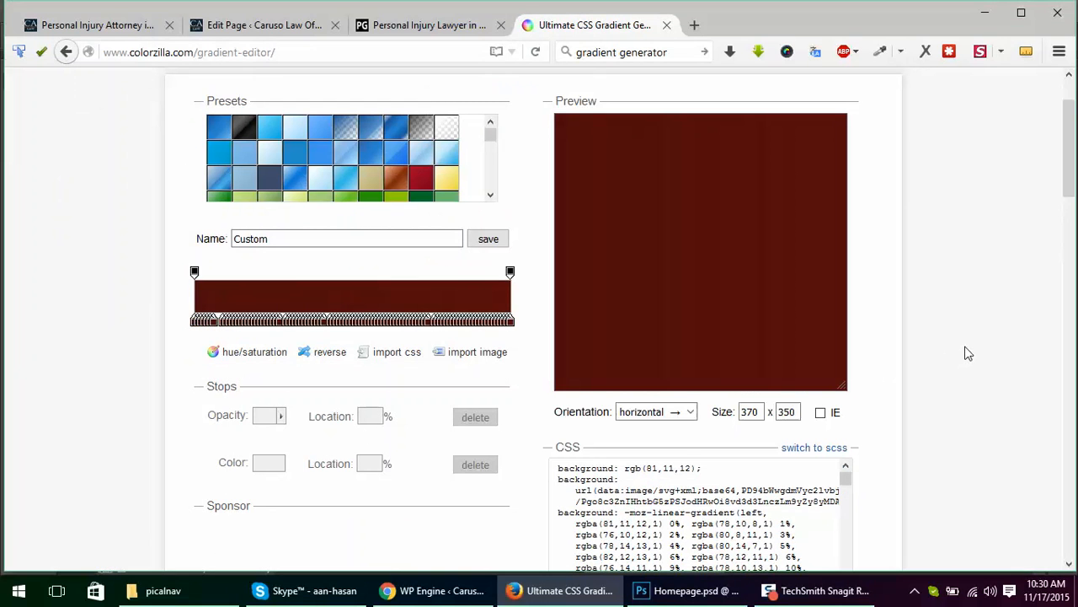
pyautogui.scroll(-2, 967, 354)
pyautogui.scroll(2, 965, 354)
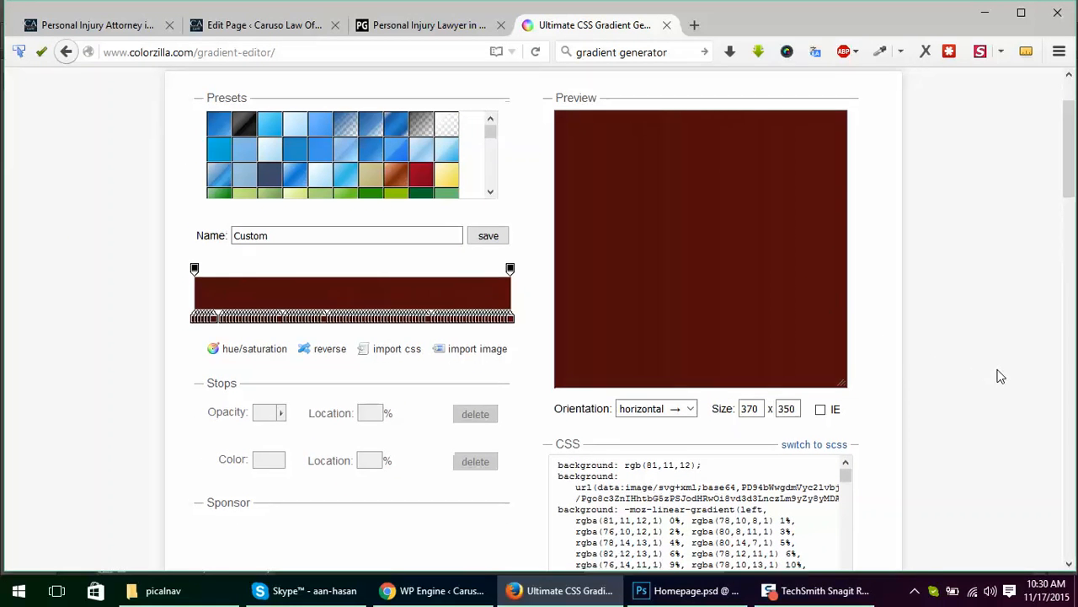
pyautogui.scroll(-3, 1000, 376)
pyautogui.scroll(-1, 1001, 376)
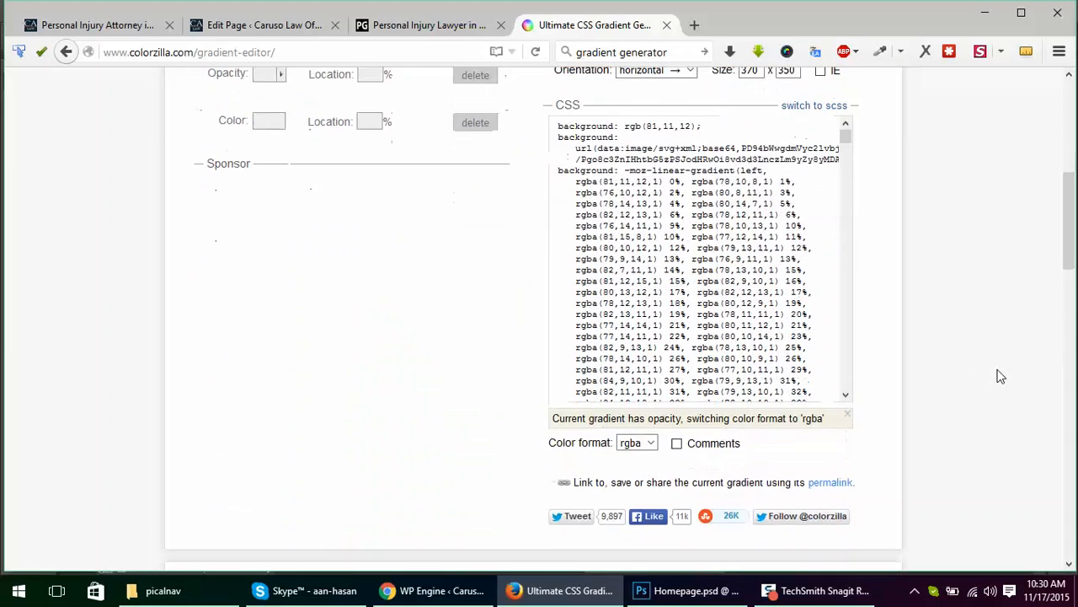
pyautogui.scroll(2, 1000, 374)
pyautogui.scroll(3, 782, 417)
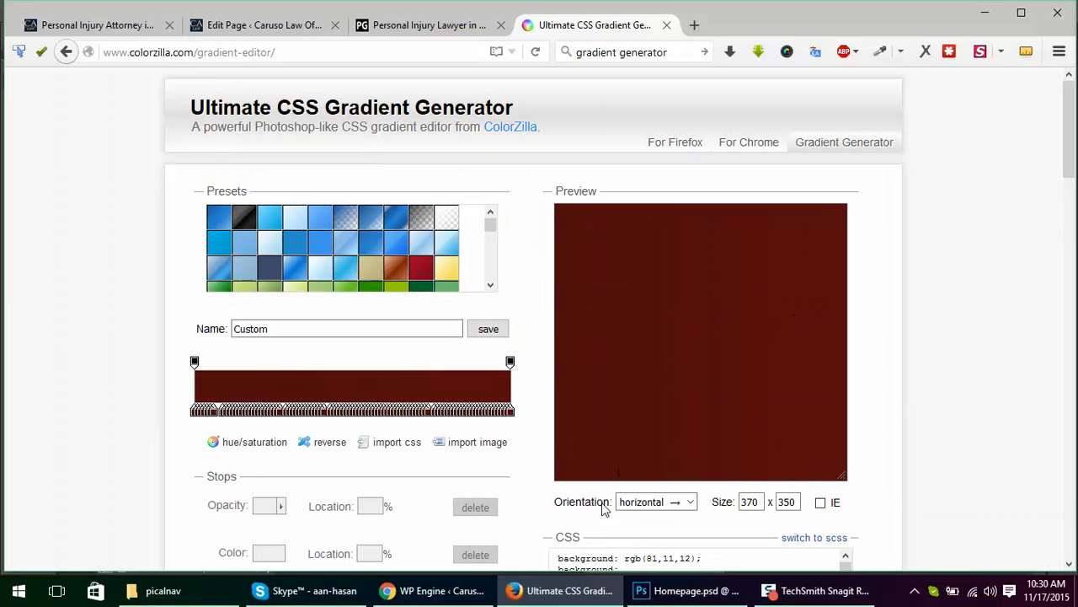
# Step: Open Homepage.png from the Desktop in Photoshop
pyautogui.click(1077, 600)
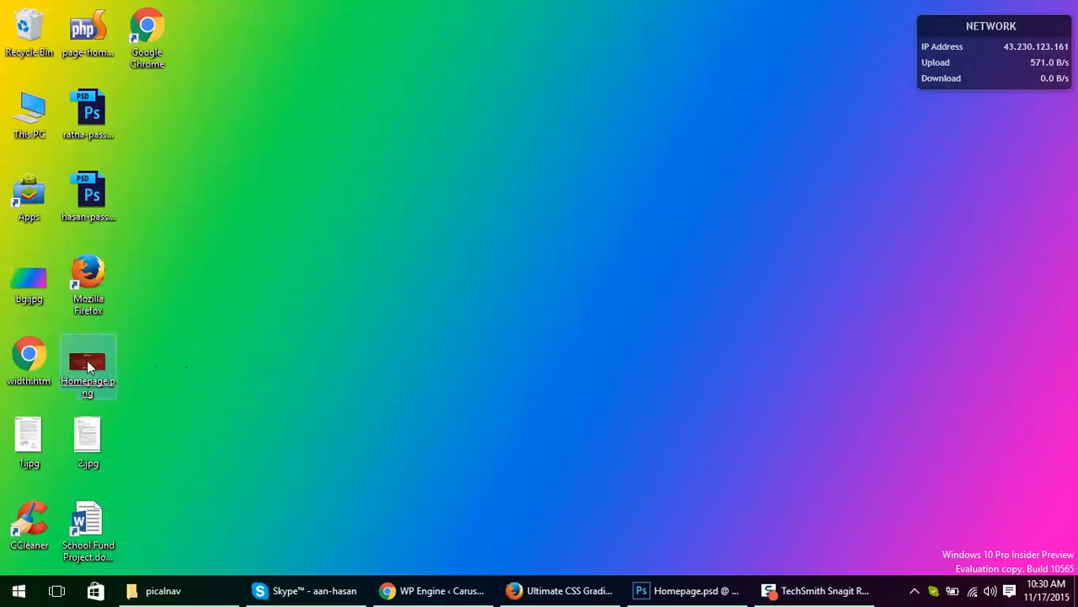
pyautogui.moveTo(87, 360); pyautogui.dragTo(709, 38)
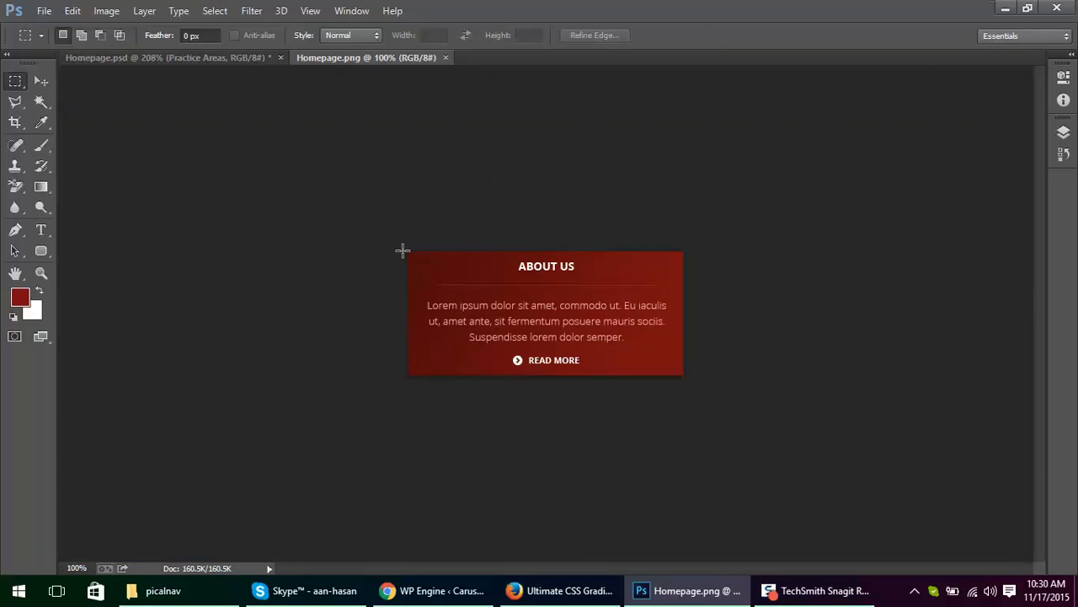
# Step: Try to stretch a thin strip along the box's upper edge down over the whole box with Free Transform, and clear the selection
pyautogui.moveTo(406, 255); pyautogui.dragTo(708, 244)
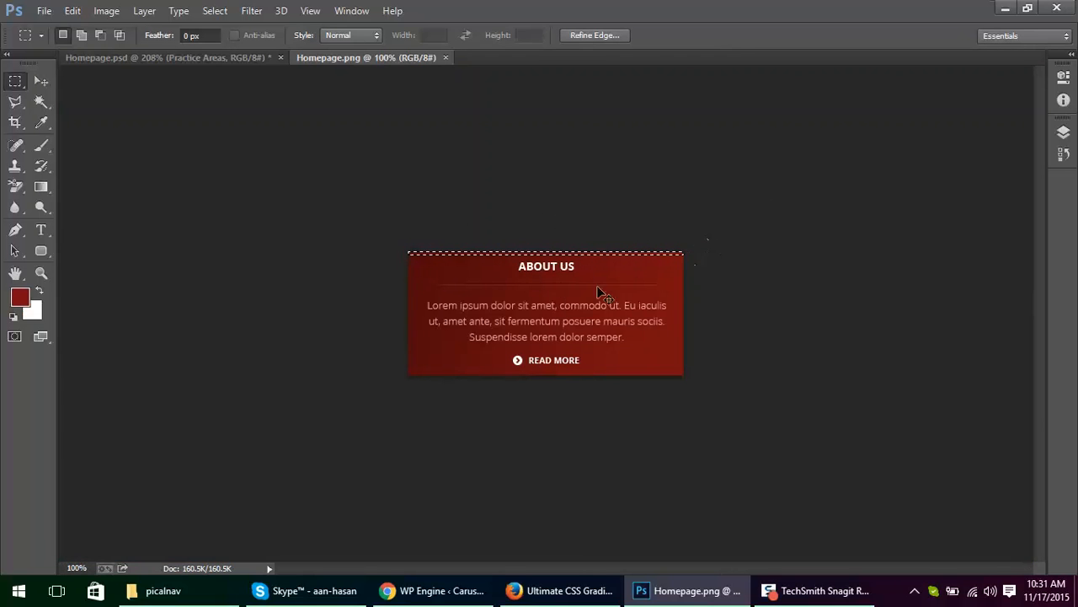
pyautogui.hotkey('ctrl', 't')
pyautogui.moveTo(546, 255); pyautogui.dragTo(554, 401)
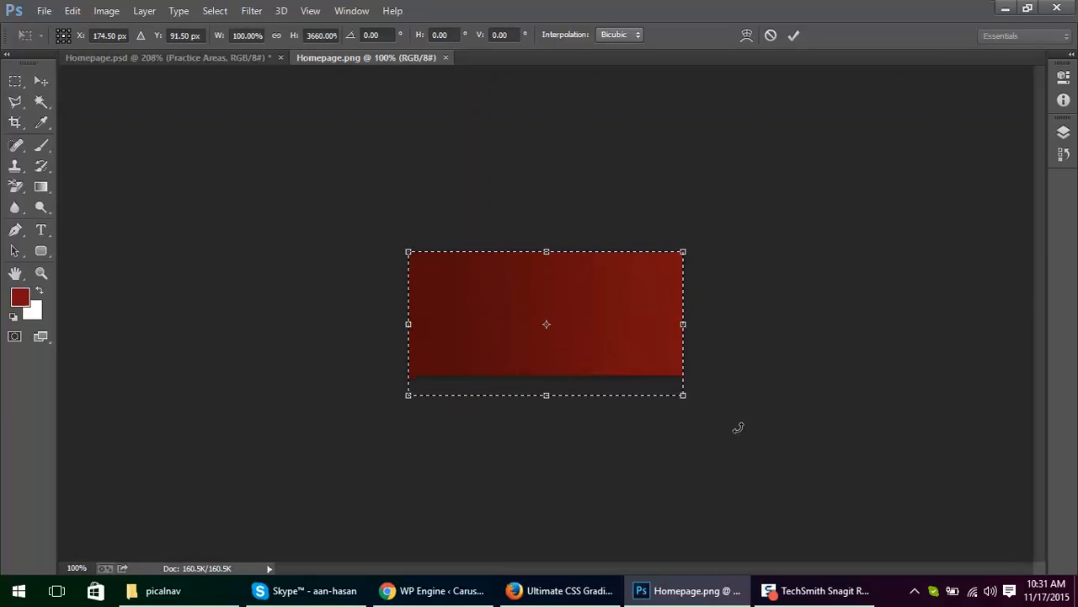
pyautogui.scroll(3, 688, 301)
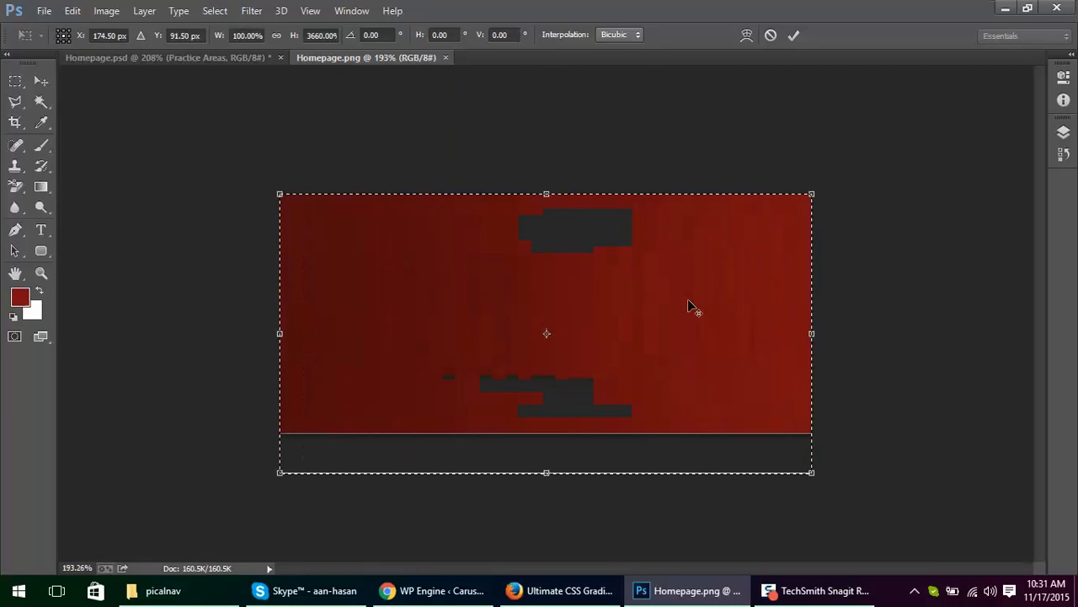
pyautogui.scroll(1, 687, 302)
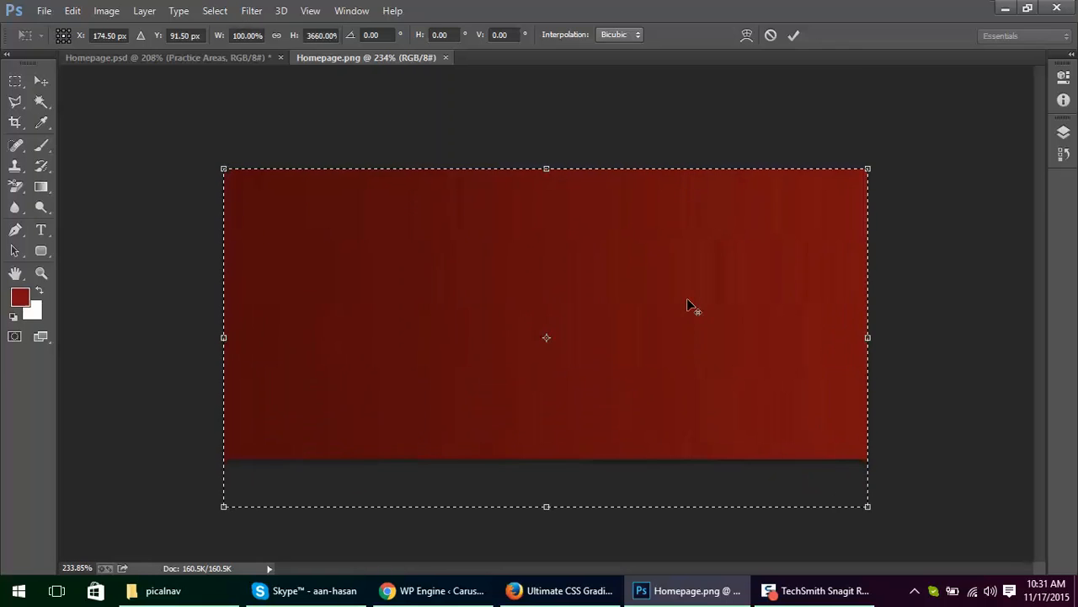
pyautogui.press('Return')
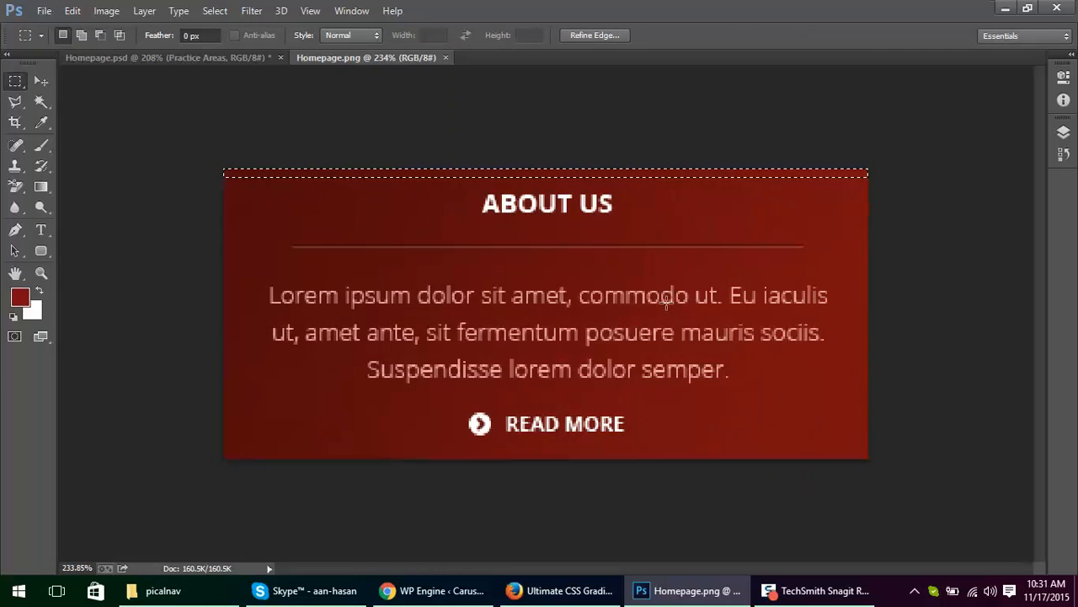
pyautogui.click(695, 231)
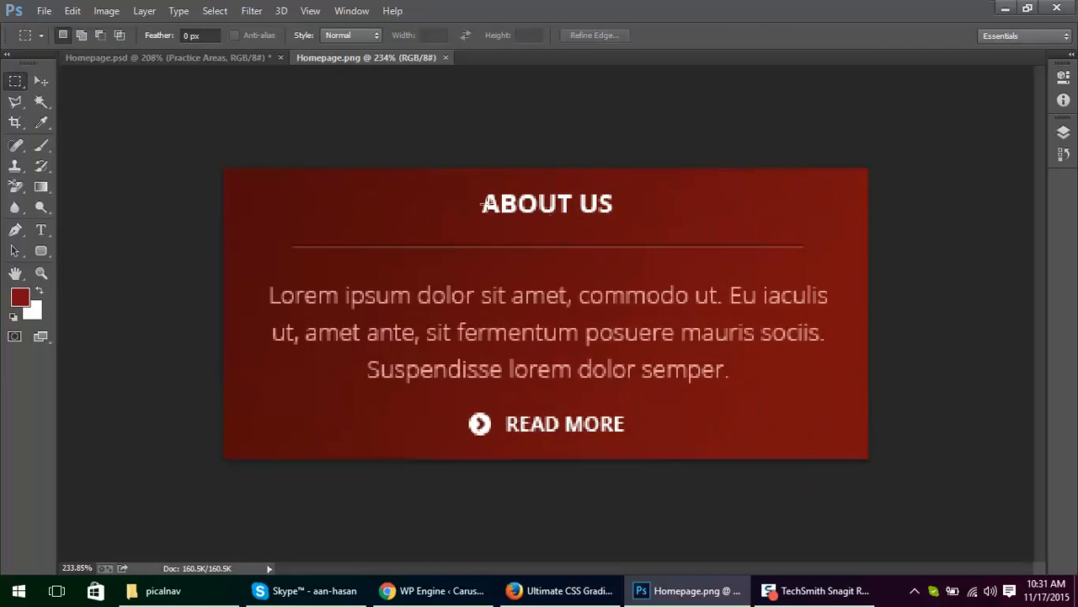
# Step: Try a Content-Aware fill on a loose selection around the ABOUT US heading, and undo it
pyautogui.moveTo(465, 183); pyautogui.dragTo(680, 223)
pyautogui.hotkey('shift', 'F5')
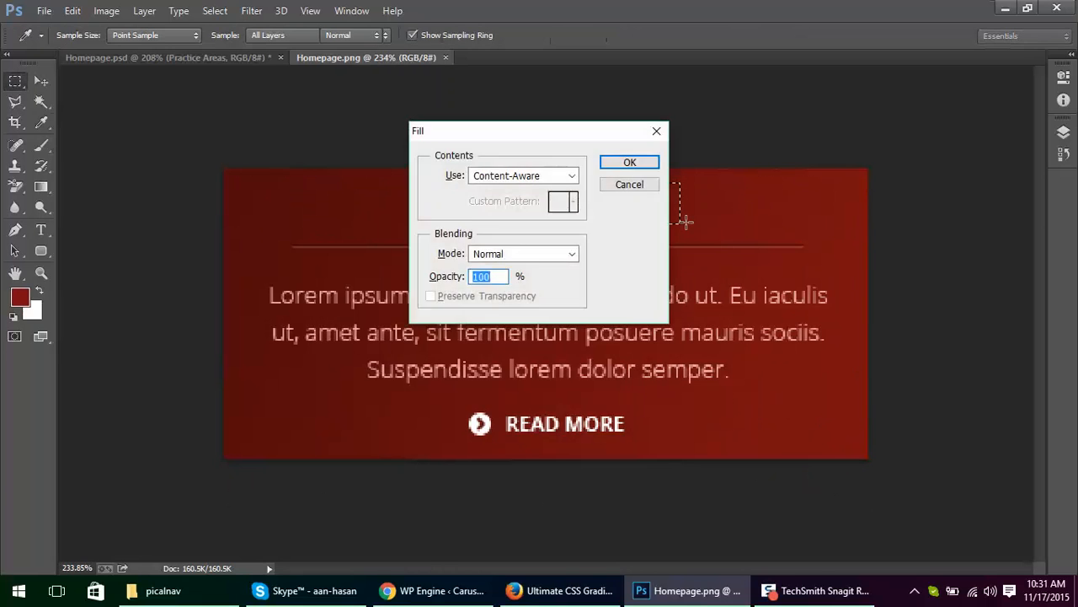
pyautogui.press('Return')
pyautogui.click(701, 282)
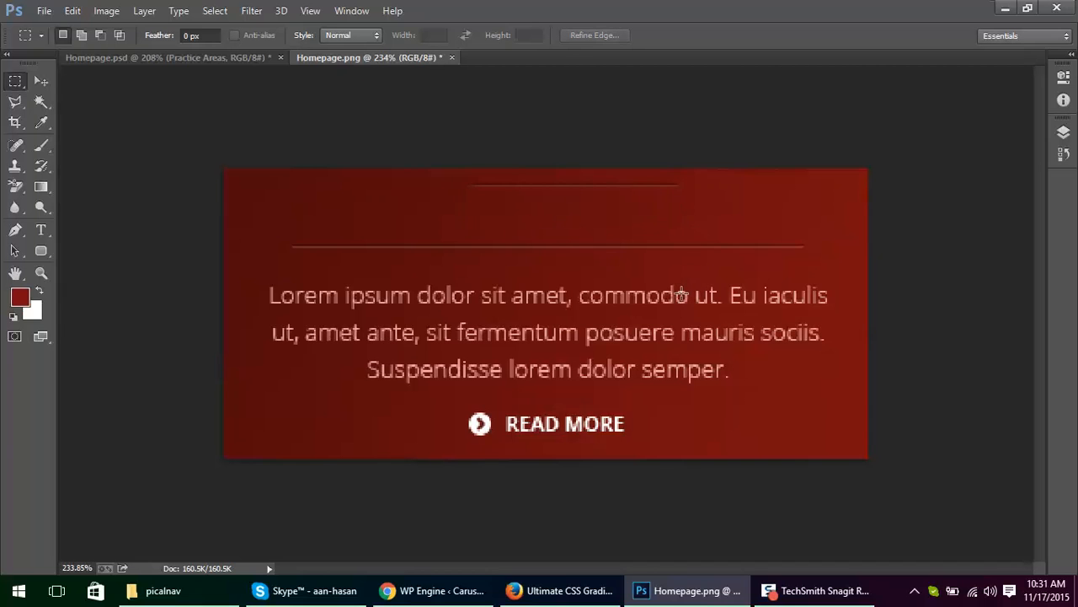
pyautogui.hotkey('ctrl', 'z')
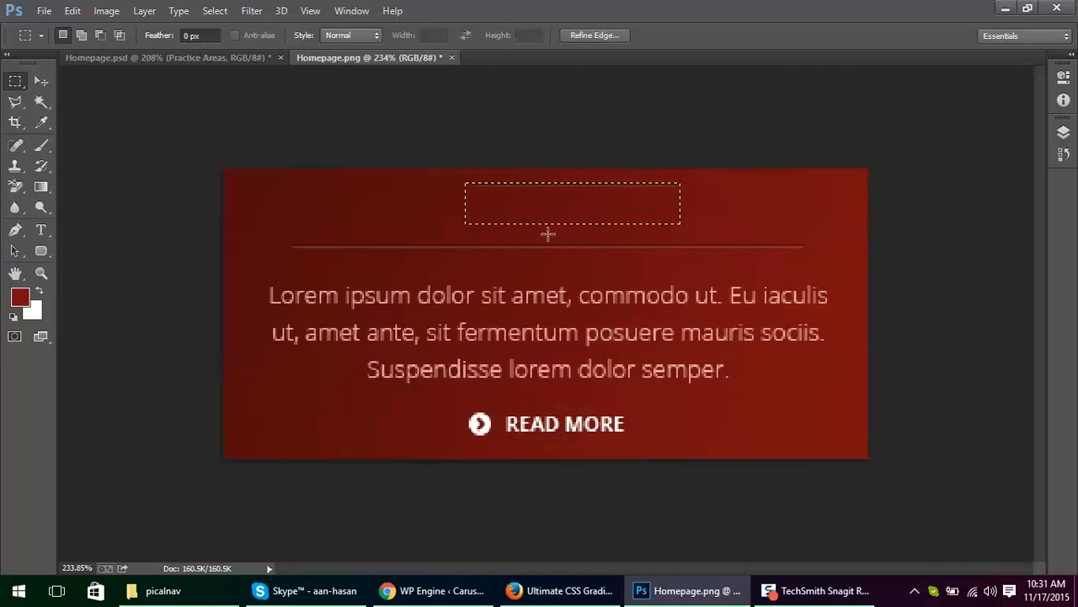
pyautogui.click(548, 235)
pyautogui.hotkey('ctrl', 'alt', 'z')
pyautogui.hotkey('ctrl', 'alt', 'z')
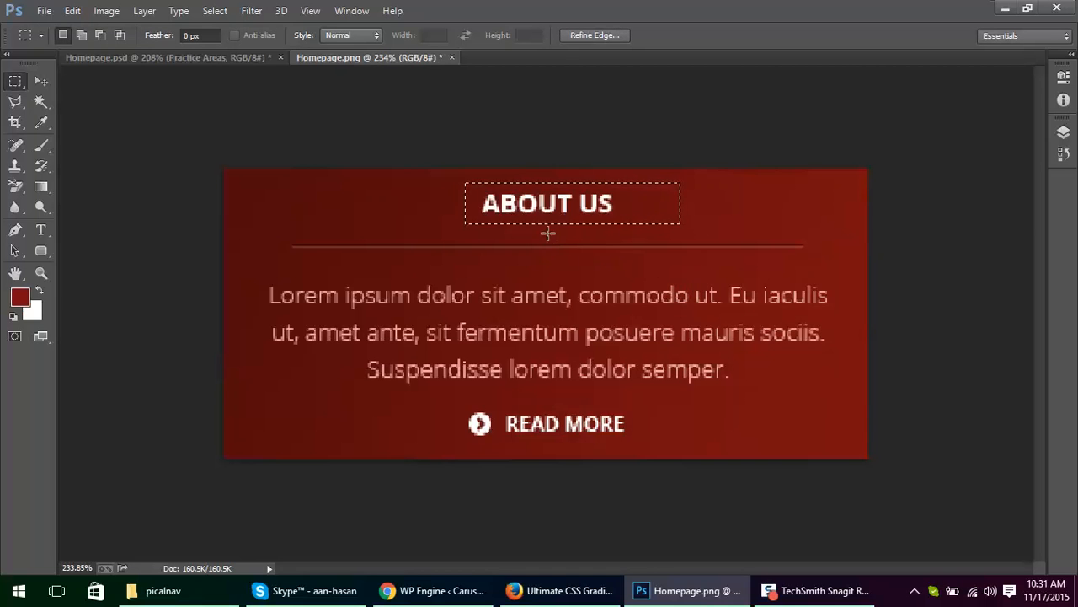
pyautogui.hotkey('ctrl', 'alt', 'z')
# Step: Remove the ABOUT US heading with a Content-Aware fill of a tight selection around its letters, and deselect
pyautogui.moveTo(481, 192); pyautogui.dragTo(621, 216)
pyautogui.hotkey('shift', 'BackSpace')
pyautogui.press('Return')
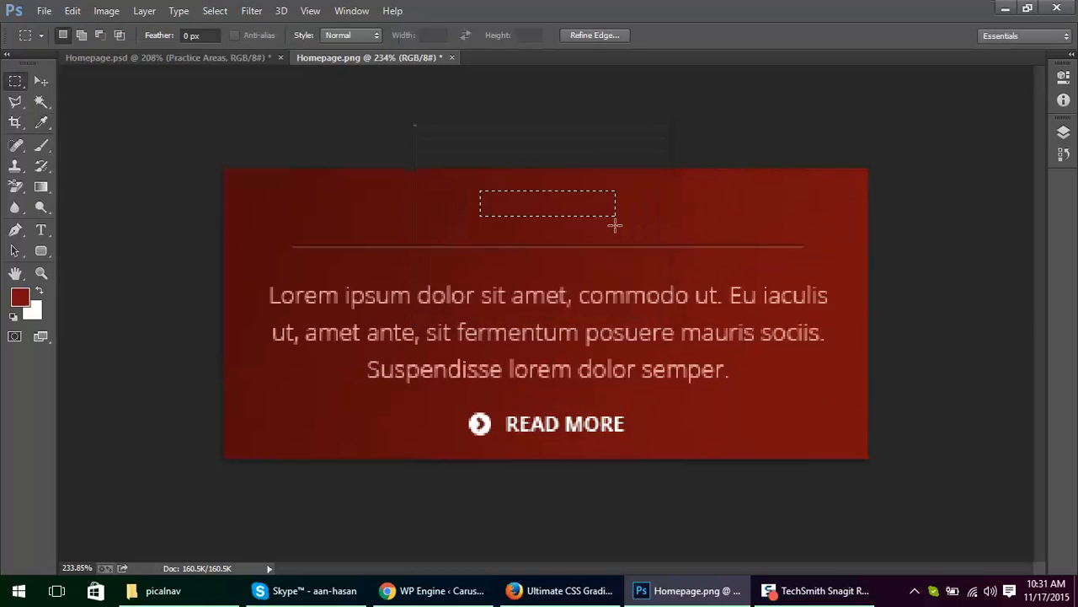
pyautogui.hotkey('ctrl', 'd')
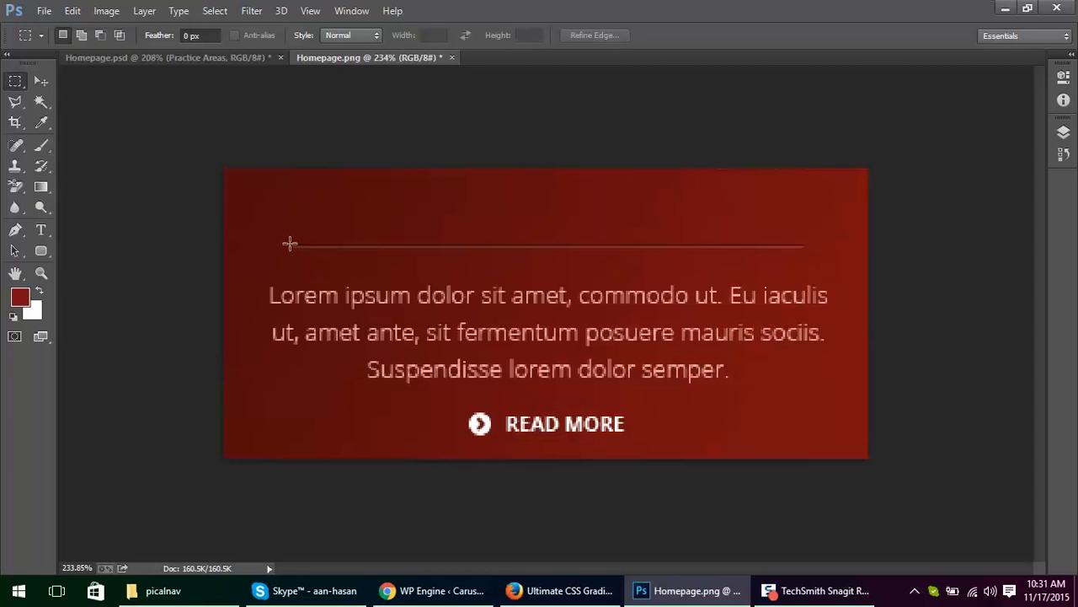
# Step: Remove the thin divider line across the red box with a Content-Aware fill, and deselect
pyautogui.moveTo(289, 242); pyautogui.dragTo(813, 252)
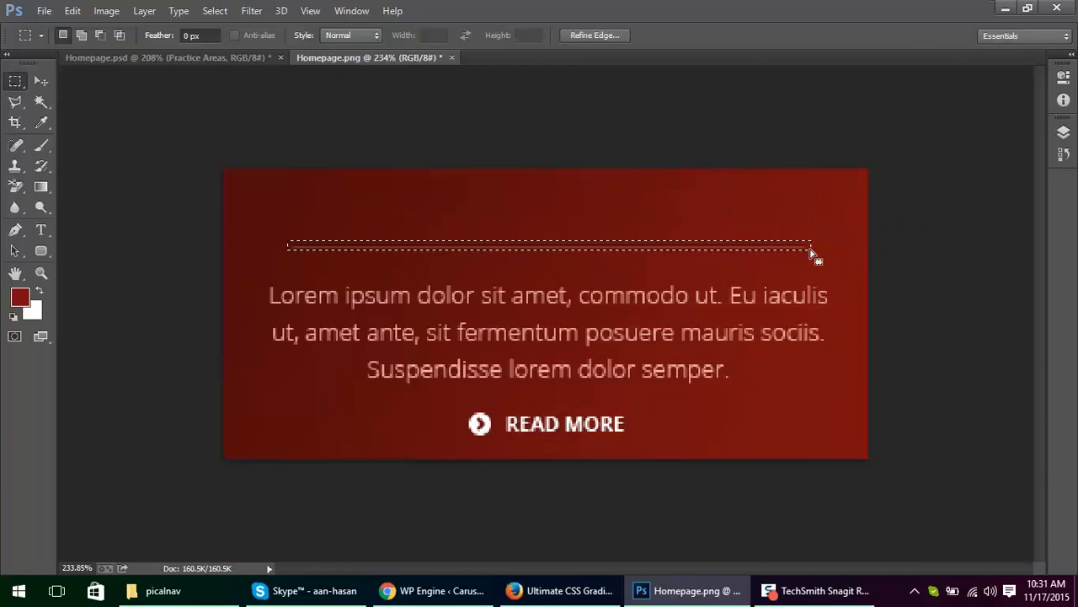
pyautogui.hotkey('shift', 'F5')
pyautogui.press('Return')
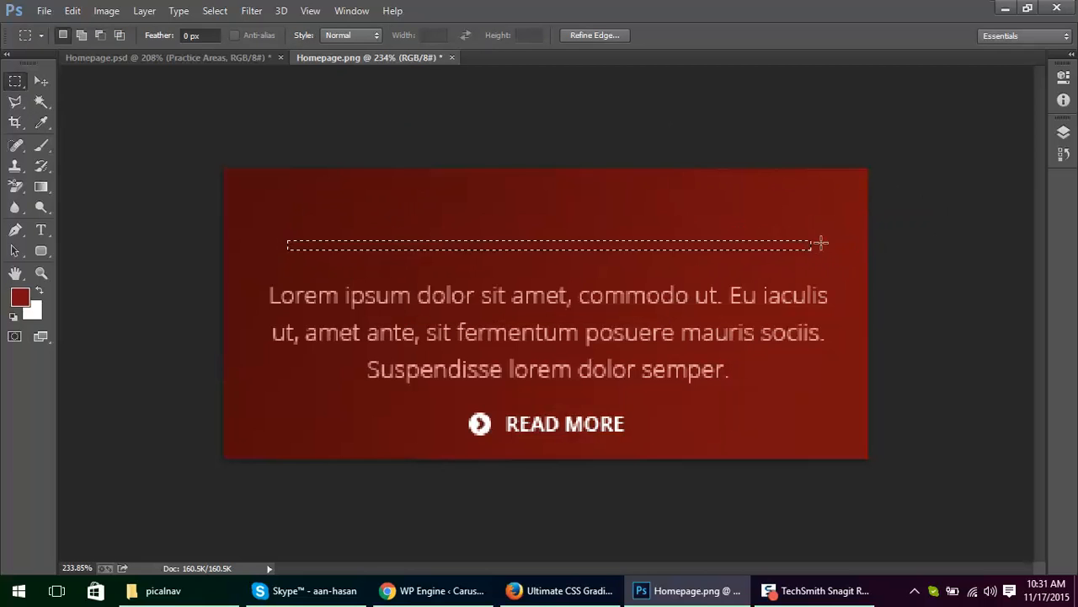
pyautogui.hotkey('ctrl', 'd')
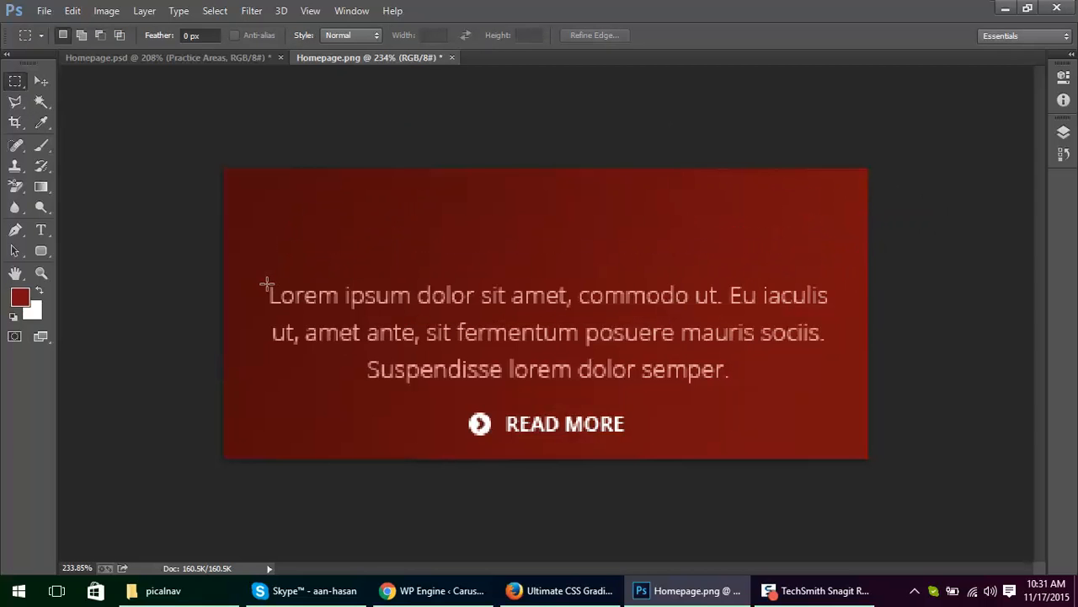
# Step: Remove the paragraph's first line, starting "Lorem ipsum", and the small speck beneath it with Content-Aware fills
pyautogui.moveTo(267, 283); pyautogui.dragTo(835, 310)
pyautogui.hotkey('shift', 'F5')
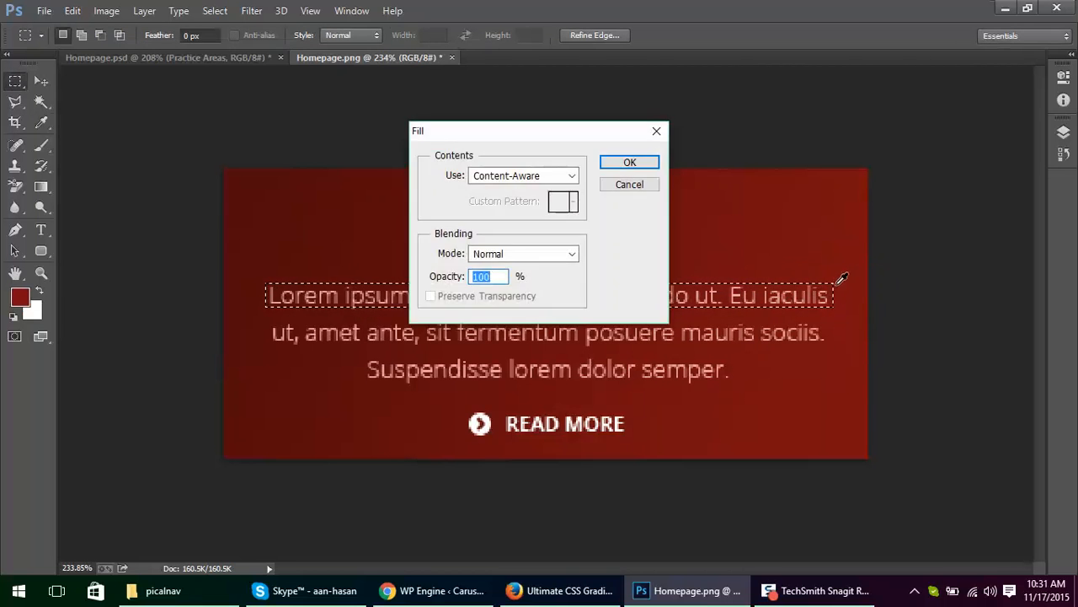
pyautogui.press('Return')
pyautogui.hotkey('ctrl', 'd')
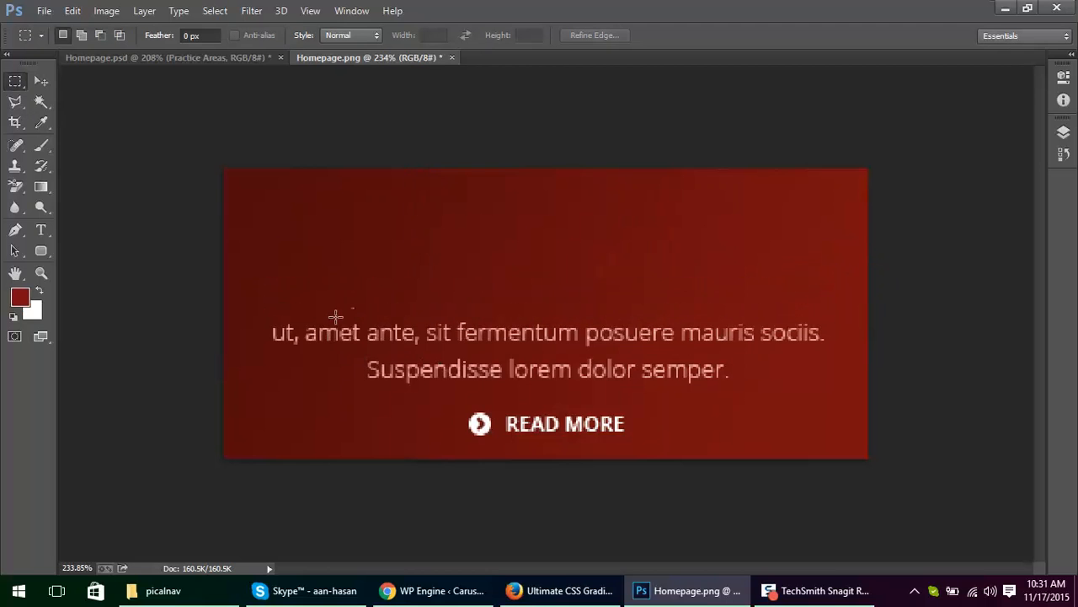
pyautogui.moveTo(342, 302); pyautogui.dragTo(362, 311)
pyautogui.hotkey('shift', 'F5')
pyautogui.press('Return')
pyautogui.hotkey('ctrl', 'd')
# Step: Remove the two remaining paragraph lines, from "ut, amet ante" to "dolor semper.", one at a time with Content-Aware fills
pyautogui.moveTo(270, 324); pyautogui.dragTo(825, 342)
pyautogui.hotkey('shift', 'F5')
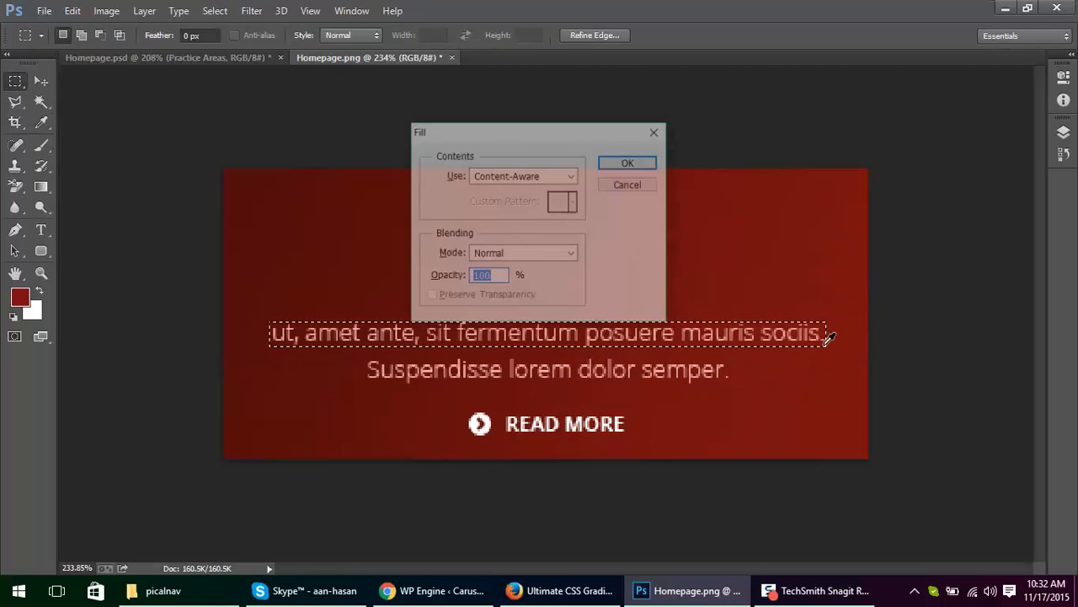
pyautogui.press('Return')
pyautogui.hotkey('ctrl', 'd')
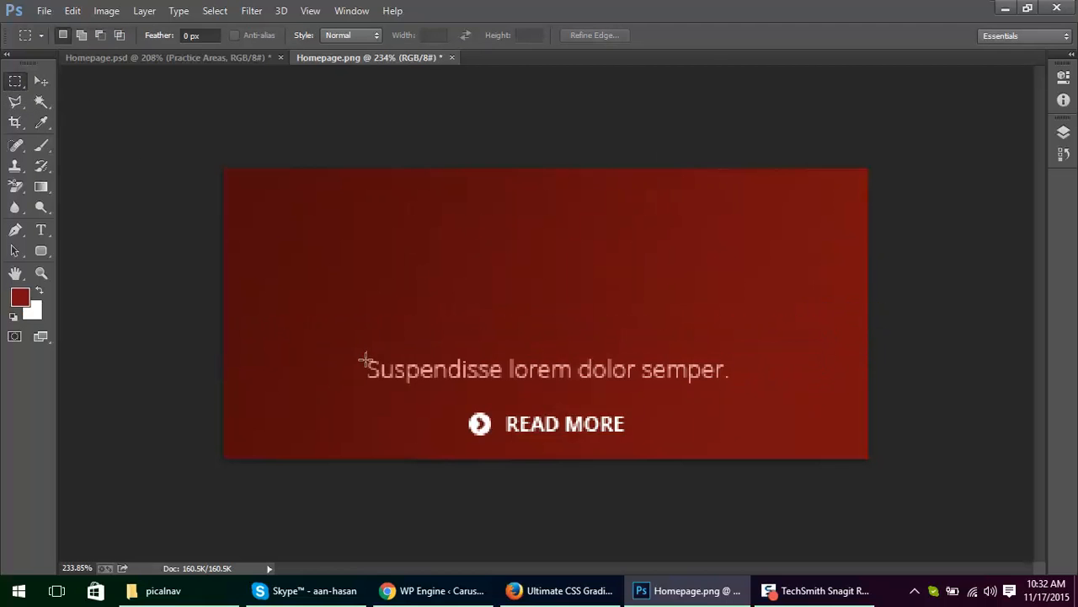
pyautogui.moveTo(365, 360); pyautogui.dragTo(731, 384)
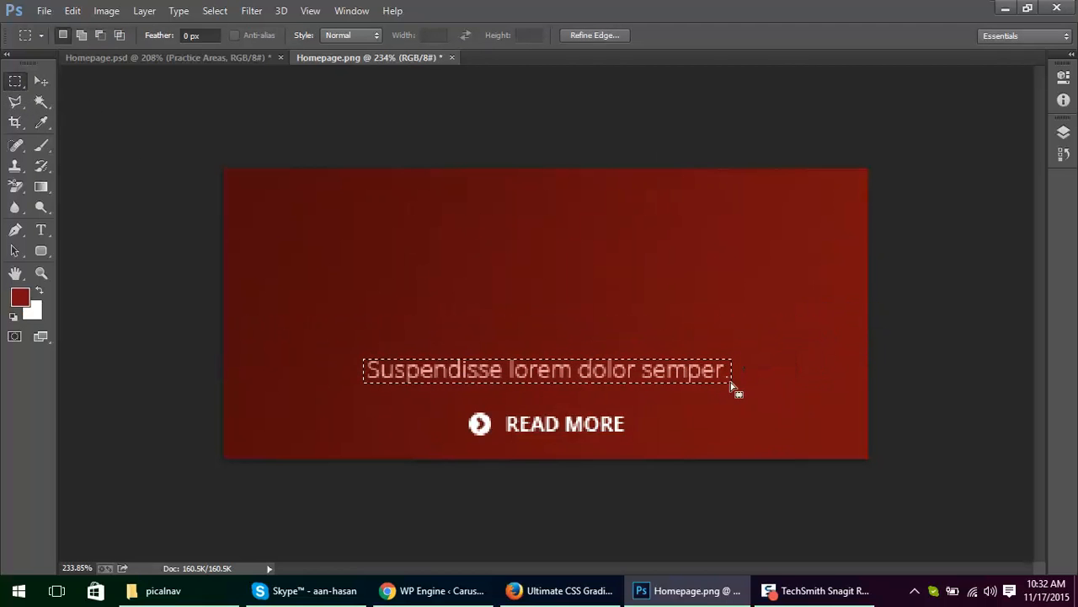
pyautogui.hotkey('shift', 'F5')
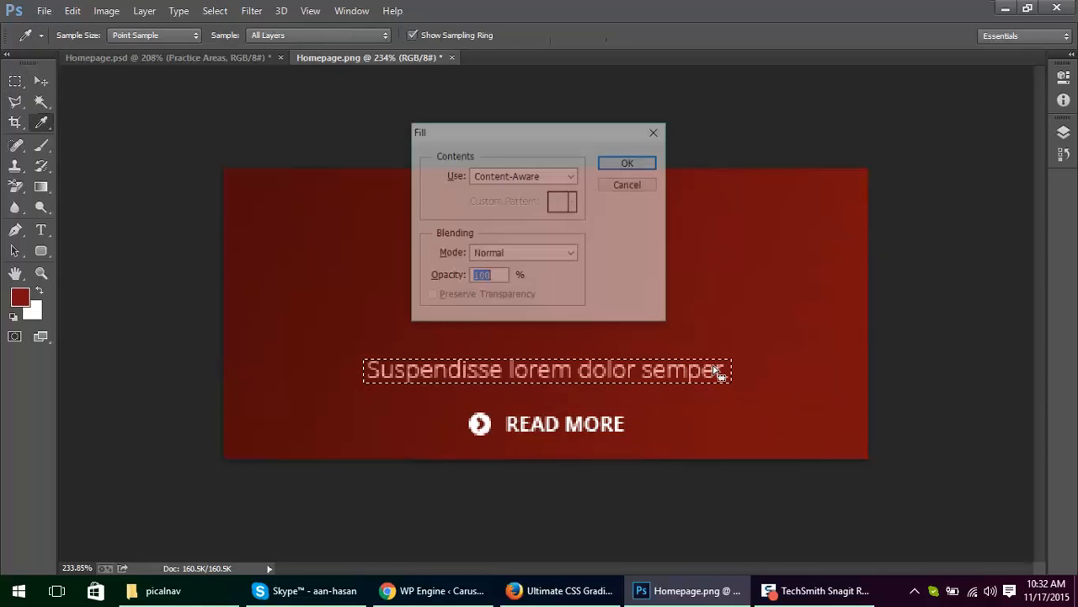
pyautogui.press('Return')
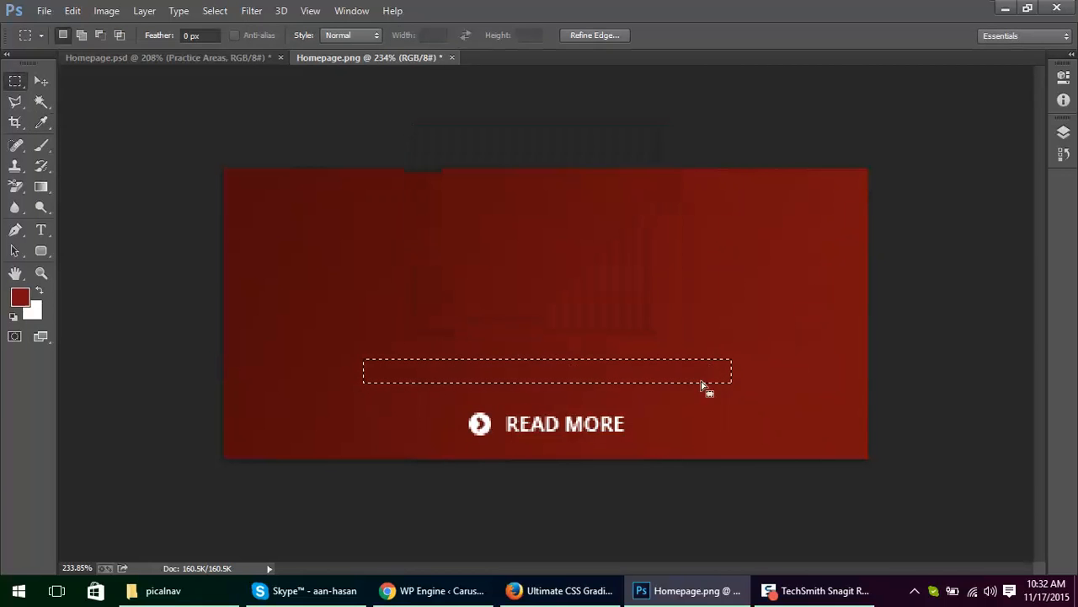
pyautogui.hotkey('ctrl', 'd')
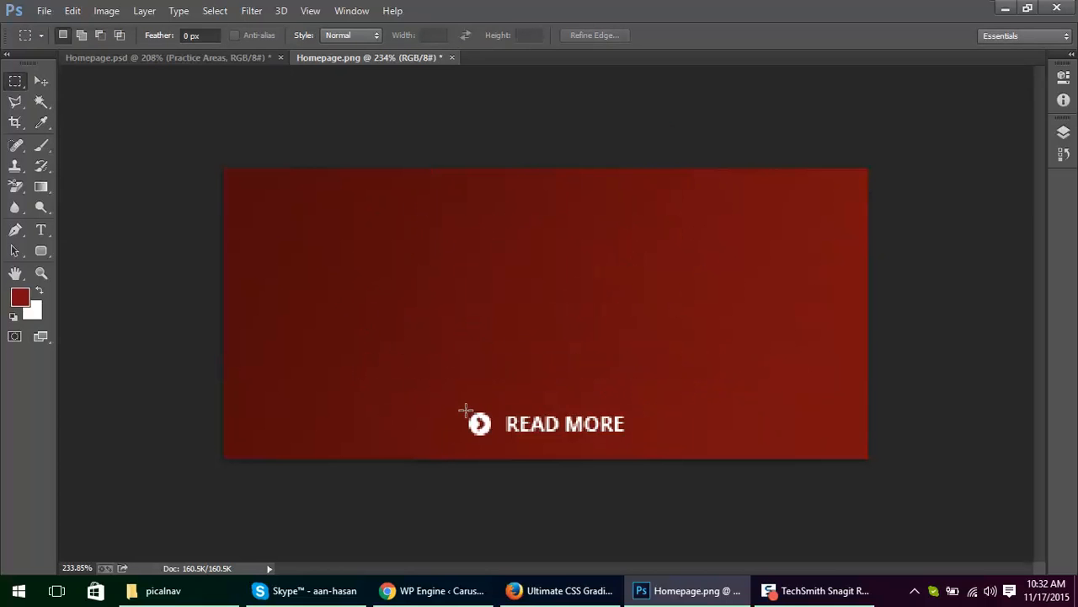
# Step: Remove the READ MORE label and its arrow icon with a Content-Aware fill, and deselect
pyautogui.moveTo(466, 409); pyautogui.dragTo(628, 435)
pyautogui.hotkey('shift', 'F5')
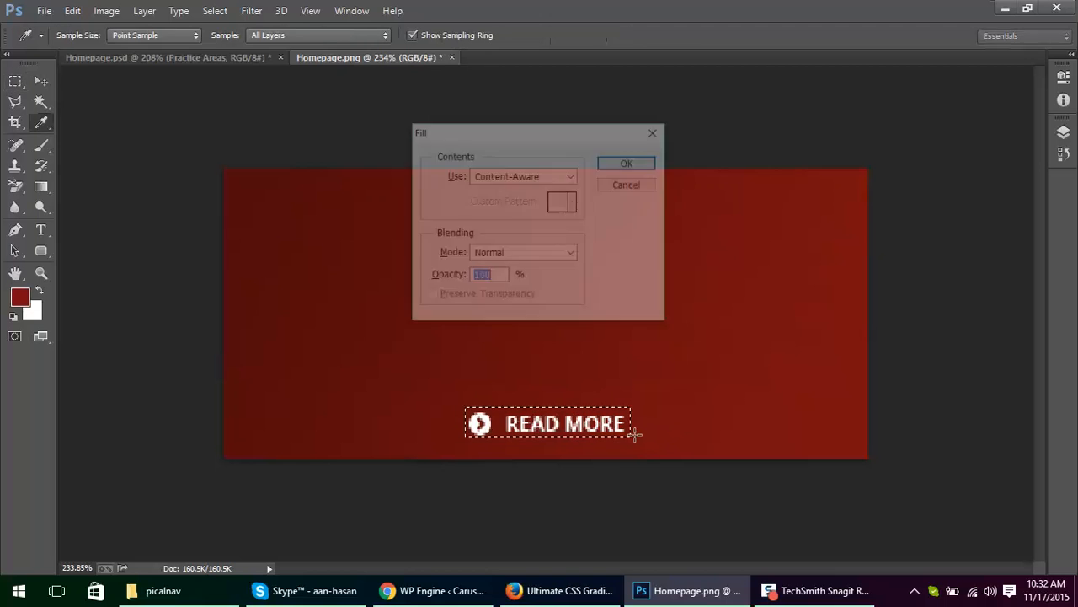
pyautogui.press('Return')
pyautogui.hotkey('ctrl', 'd')
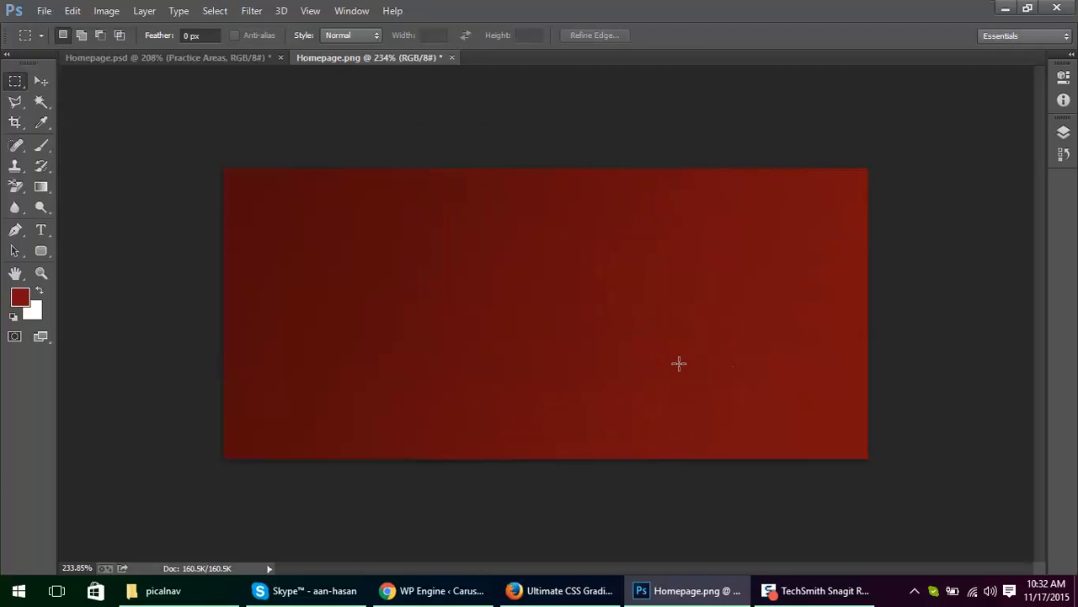
# Step: Apply a Content-Aware fill to a large rectangle covering the middle of the red box to even out the gradient
pyautogui.moveTo(806, 405); pyautogui.dragTo(281, 232)
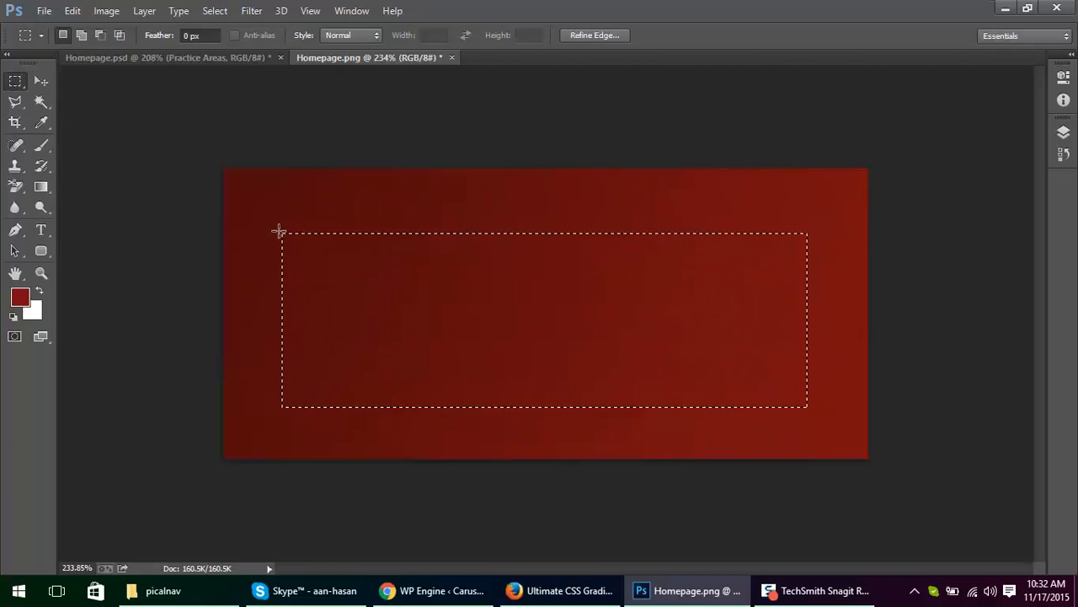
pyautogui.hotkey('shift', 'F5')
pyautogui.press('Return')
pyautogui.hotkey('ctrl', 'd')
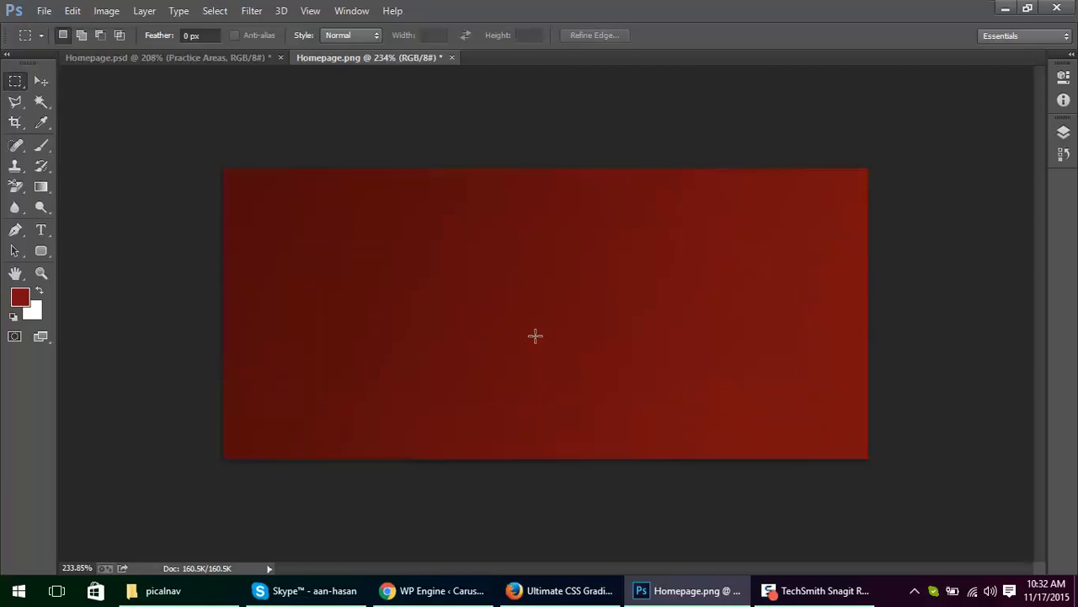
# Step: Try to apply a Content-Aware fill to the entire red image
pyautogui.moveTo(214, 160); pyautogui.dragTo(927, 522)
pyautogui.hotkey('shift', 'F5')
pyautogui.press('Return')
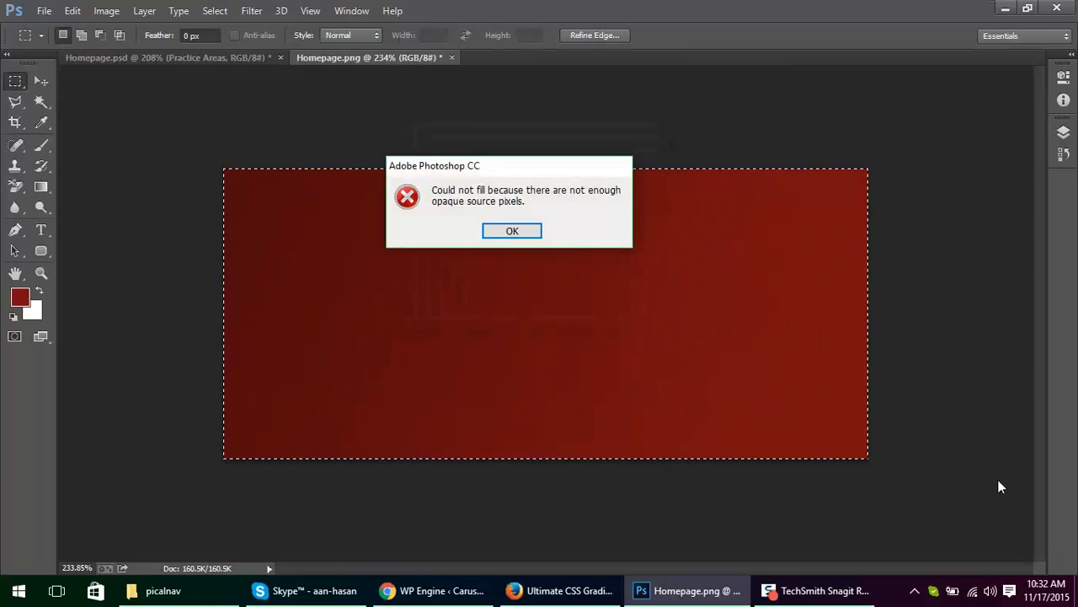
pyautogui.click(514, 230)
pyautogui.click(510, 313)
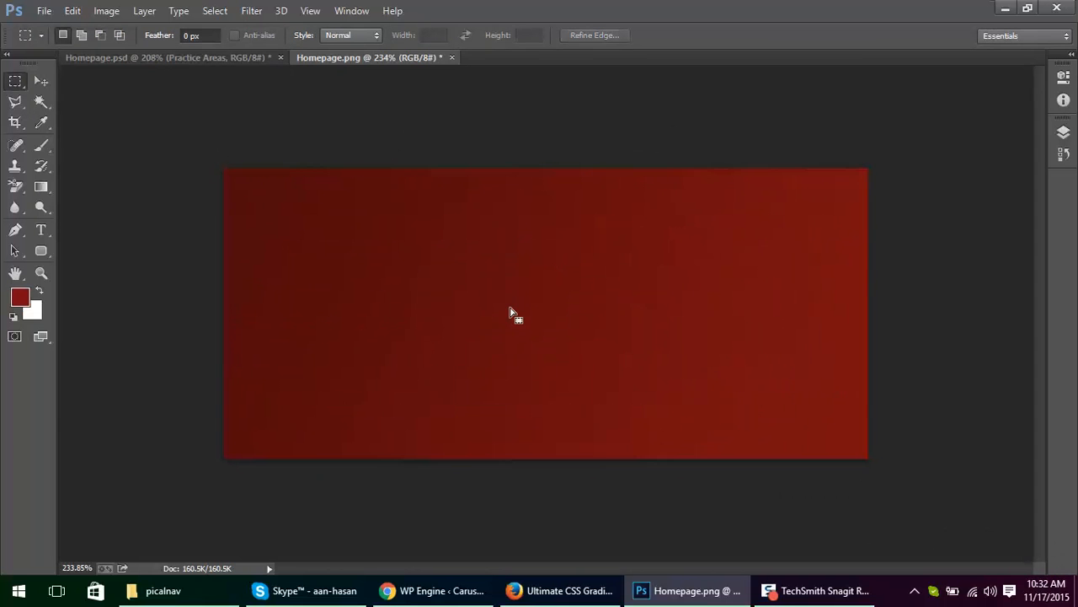
# Step: Content-Aware fill a large rectangle just inside the edges of the red image, save Homepage.png, and deselect
pyautogui.moveTo(239, 187); pyautogui.dragTo(849, 441)
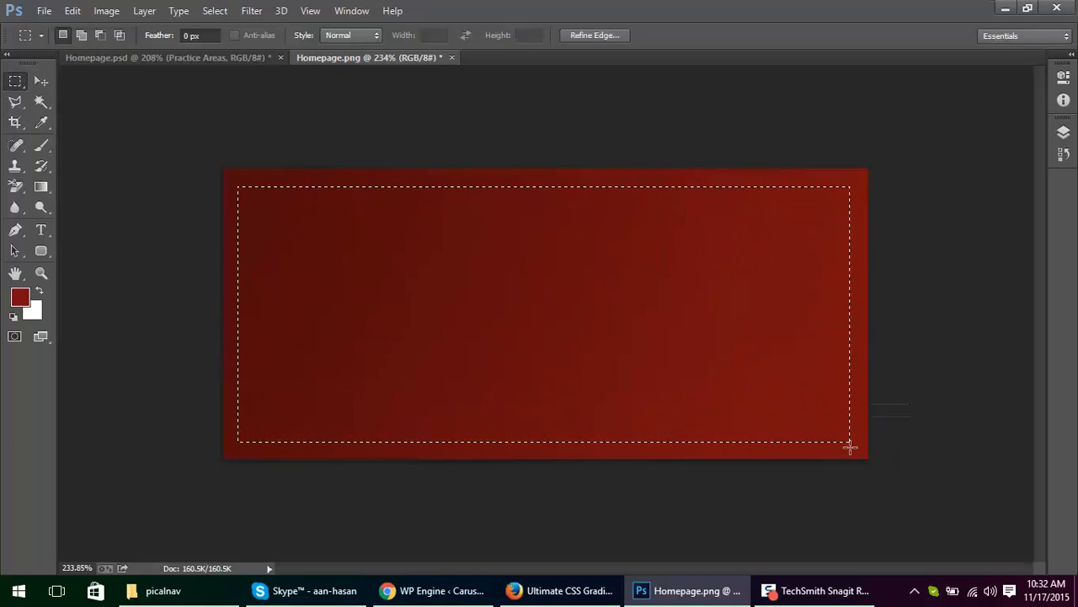
pyautogui.hotkey('shift', 'F5')
pyautogui.press('Return')
pyautogui.hotkey('ctrl', 's')
pyautogui.hotkey('ctrl', 'd')
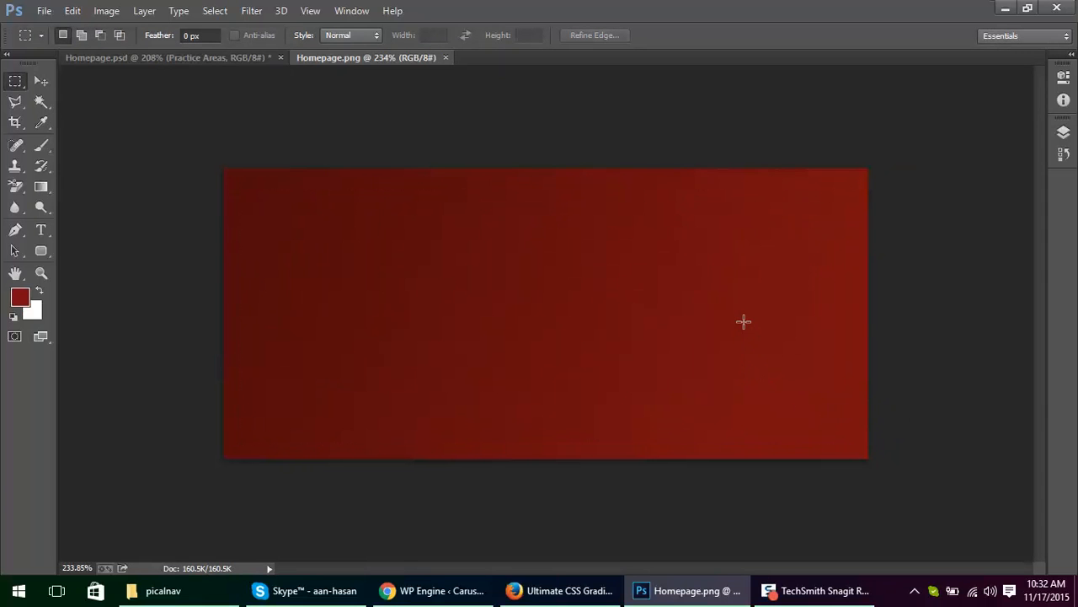
# Step: Go to the desktop and open the saved Homepage.png to check it
pyautogui.click(1076, 590)
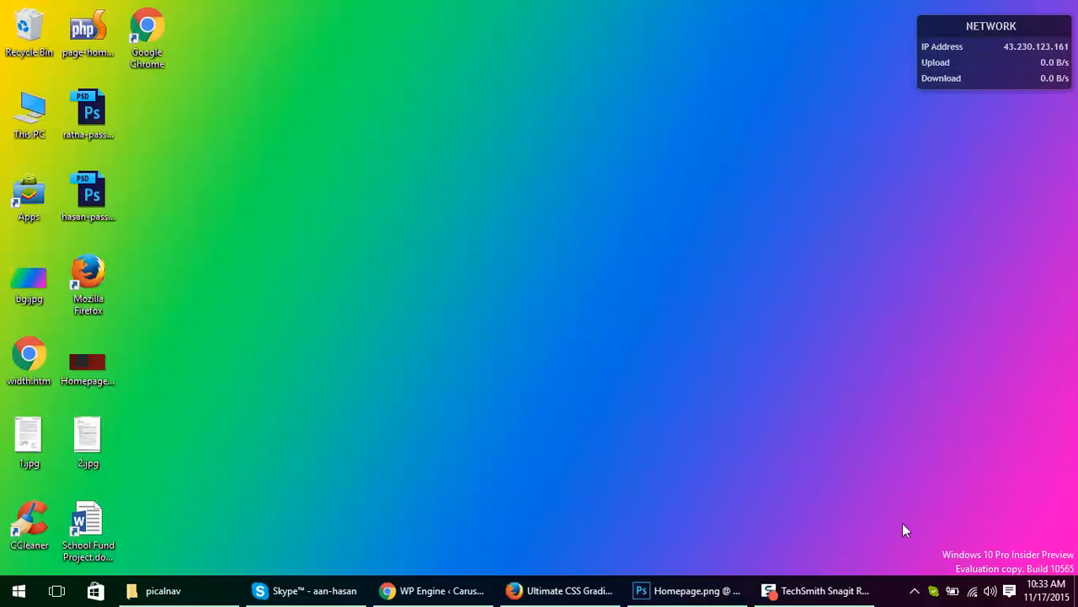
pyautogui.click(80, 371)
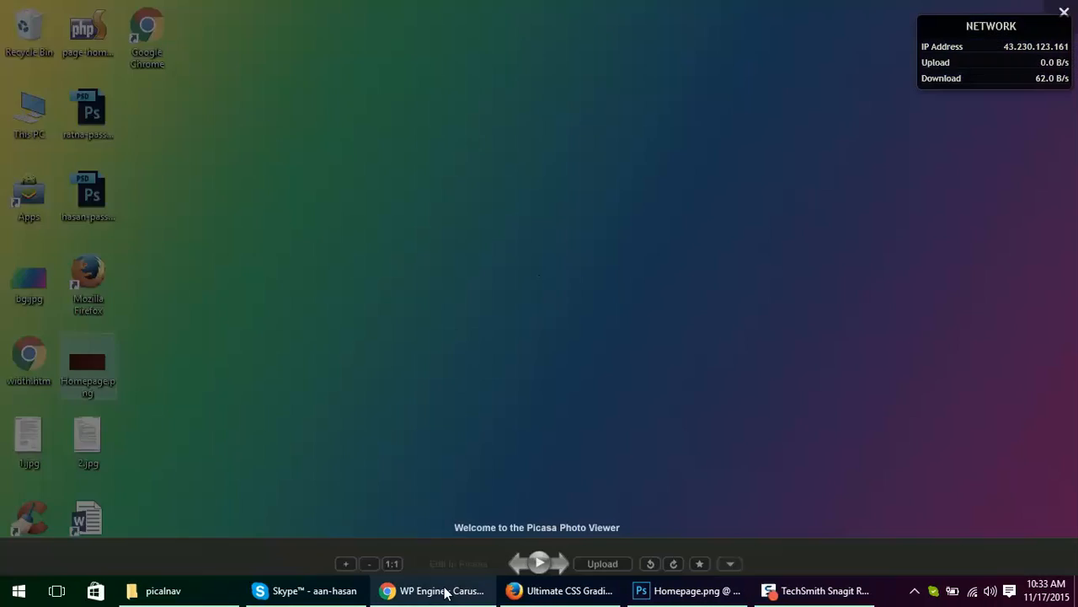
pyautogui.click(441, 590)
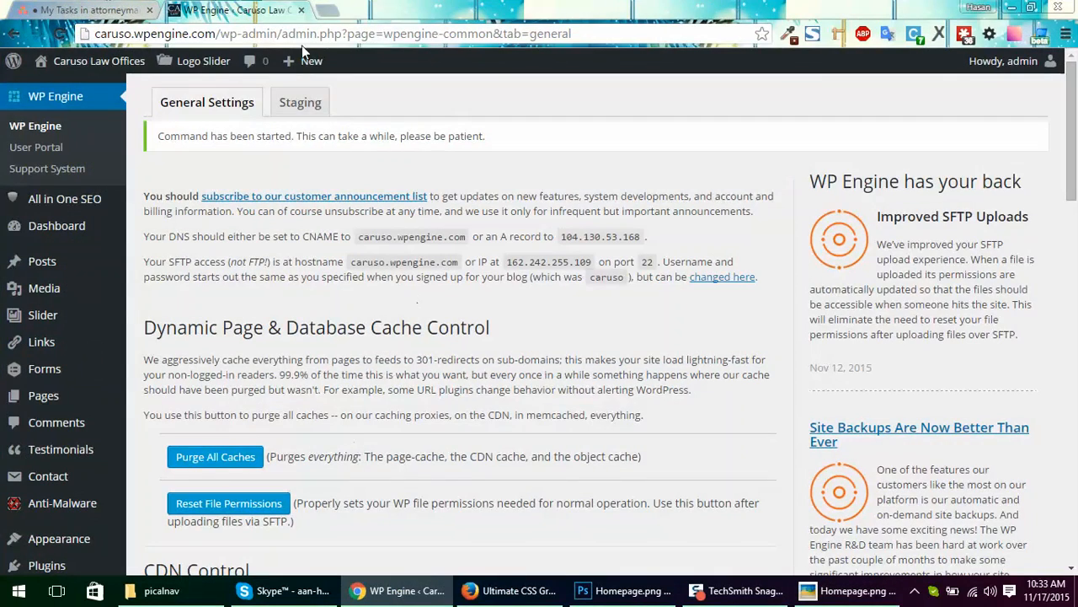
# Step: Switch to the CSS gradient generator in Firefox and import Homepage.png from the desktop as the source gradient image
pyautogui.click(510, 590)
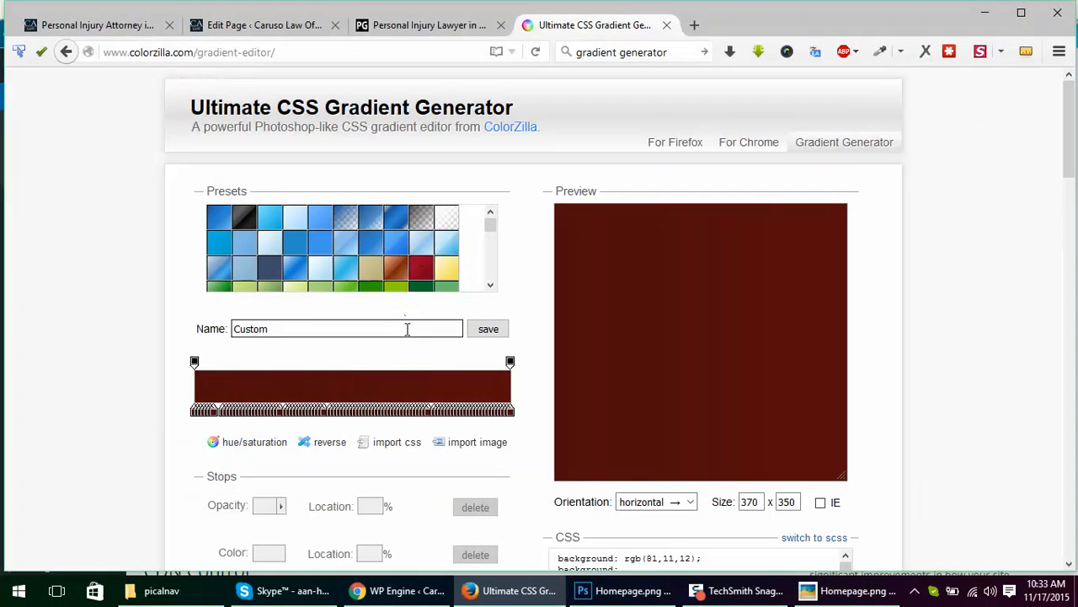
pyautogui.click(468, 442)
pyautogui.scroll(-2, 373, 506)
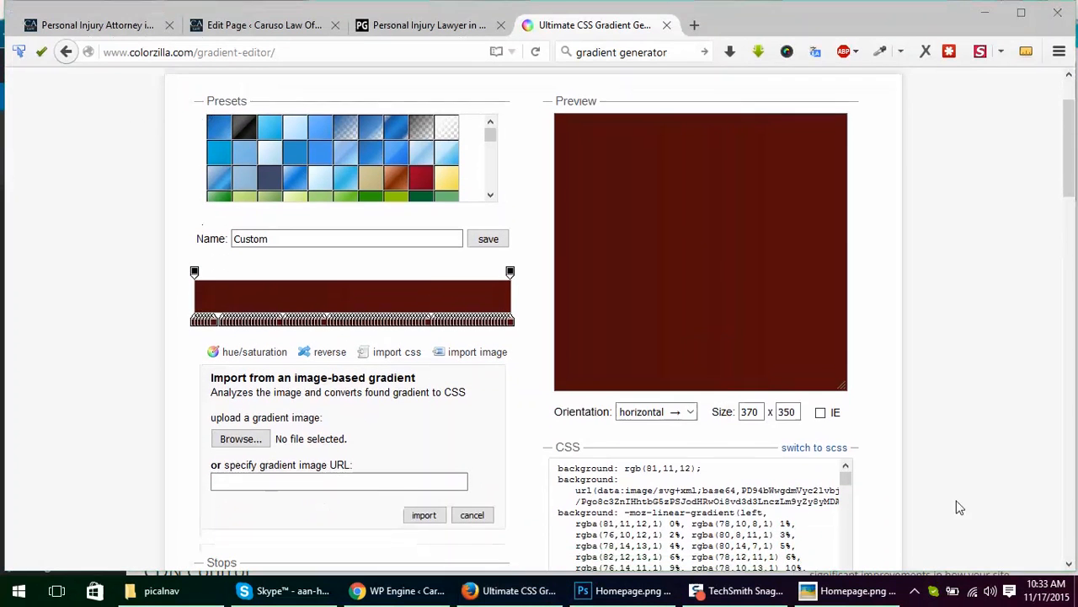
pyautogui.click(1076, 594)
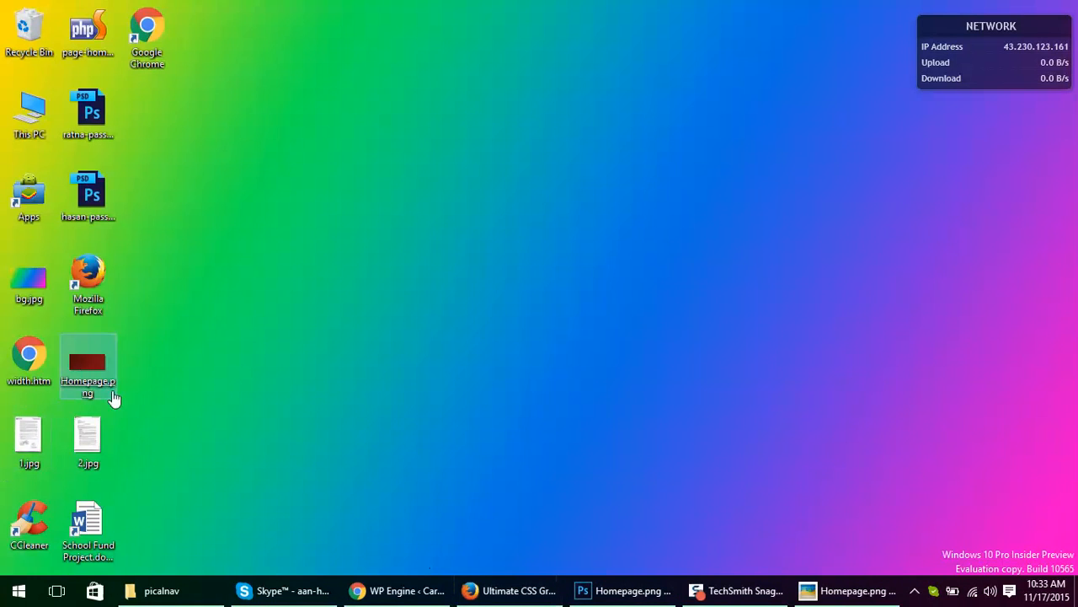
pyautogui.moveTo(78, 366); pyautogui.dragTo(242, 444)
pyautogui.click(426, 515)
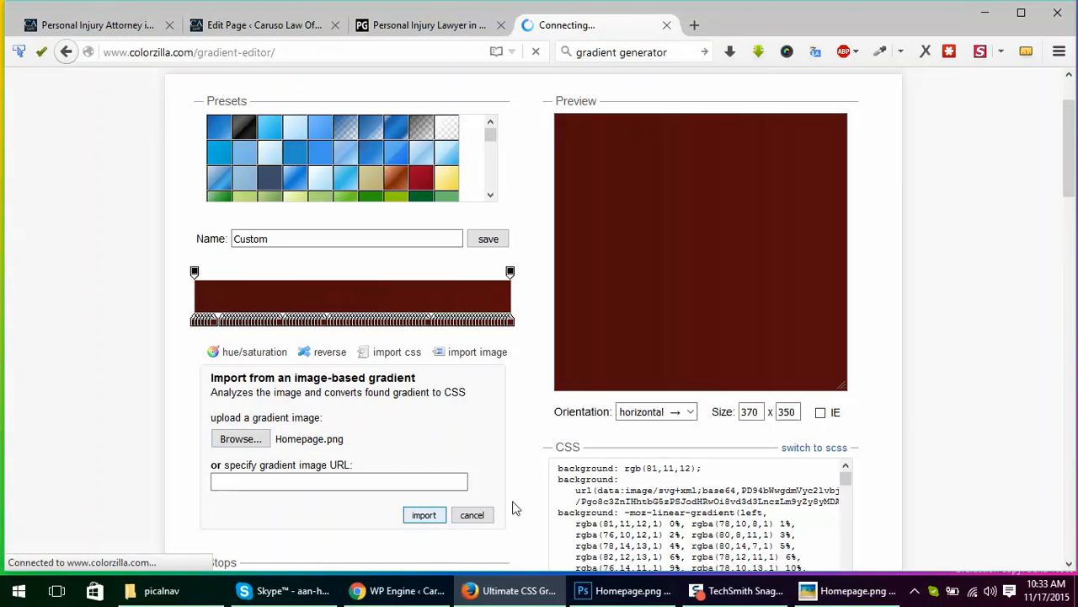
pyautogui.scroll(2, 962, 381)
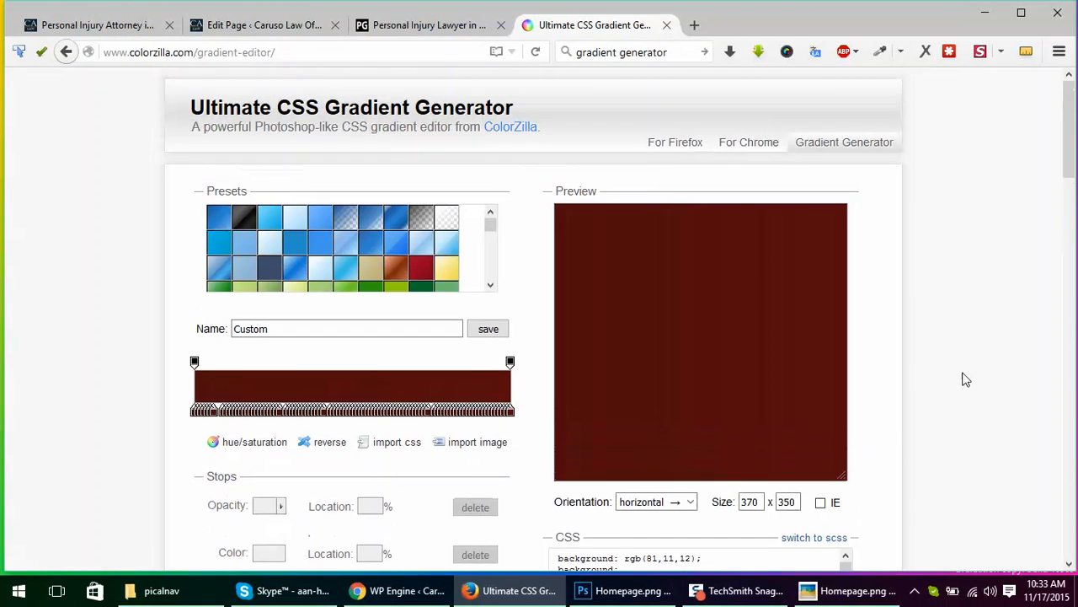
pyautogui.scroll(-2, 966, 376)
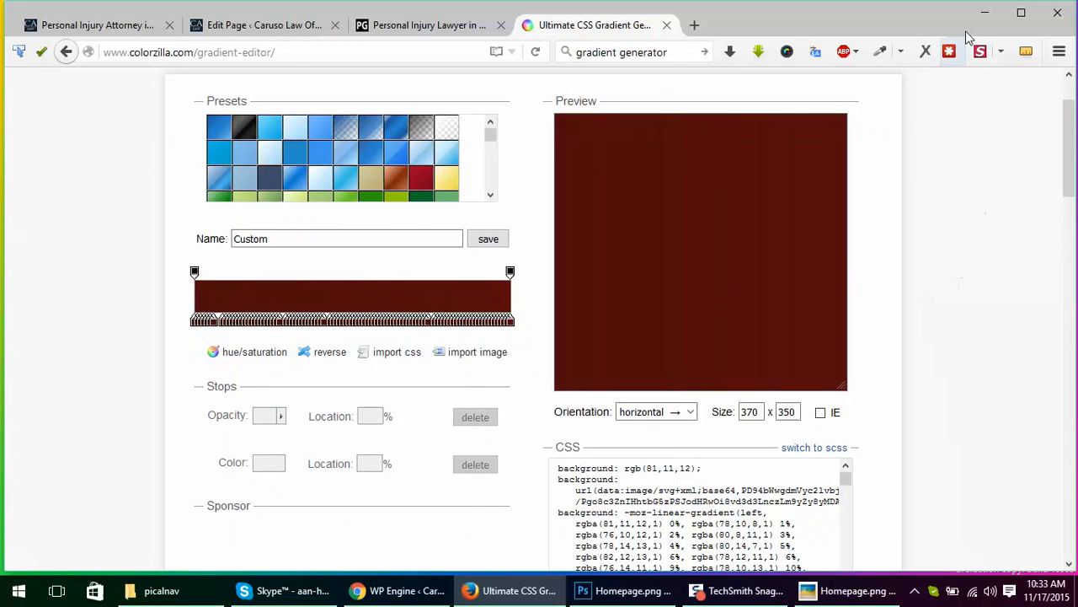
# Step: Leave the browser for Photoshop and select a thin full-width strip along the upper edge of Homepage.png
pyautogui.click(985, 13)
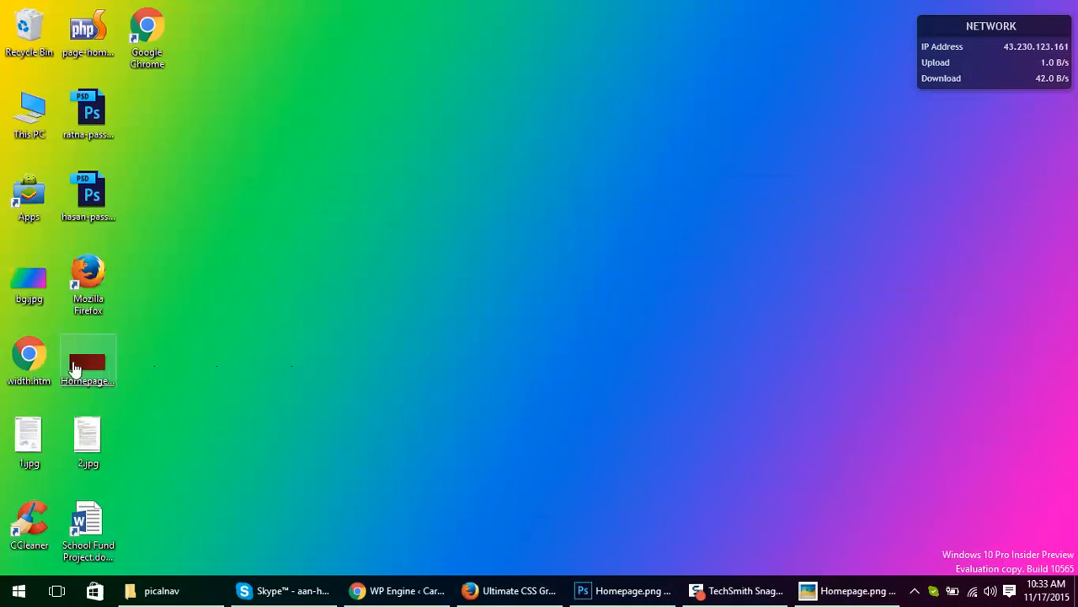
pyautogui.moveTo(74, 369); pyautogui.dragTo(251, 369)
pyautogui.click(624, 591)
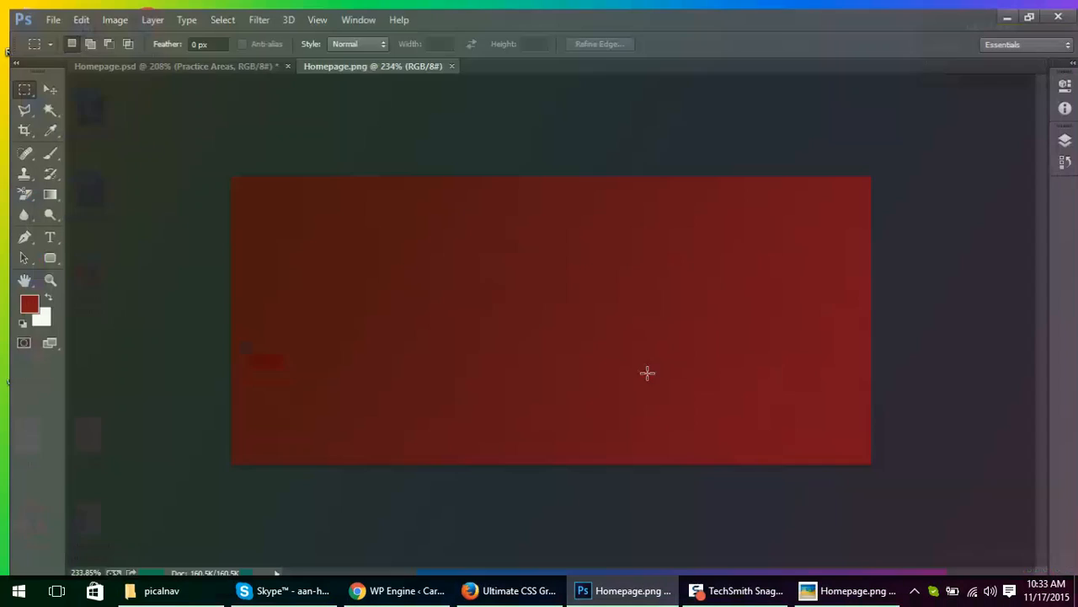
pyautogui.moveTo(216, 171); pyautogui.dragTo(944, 168)
pyautogui.hotkey('ctrl', 't')
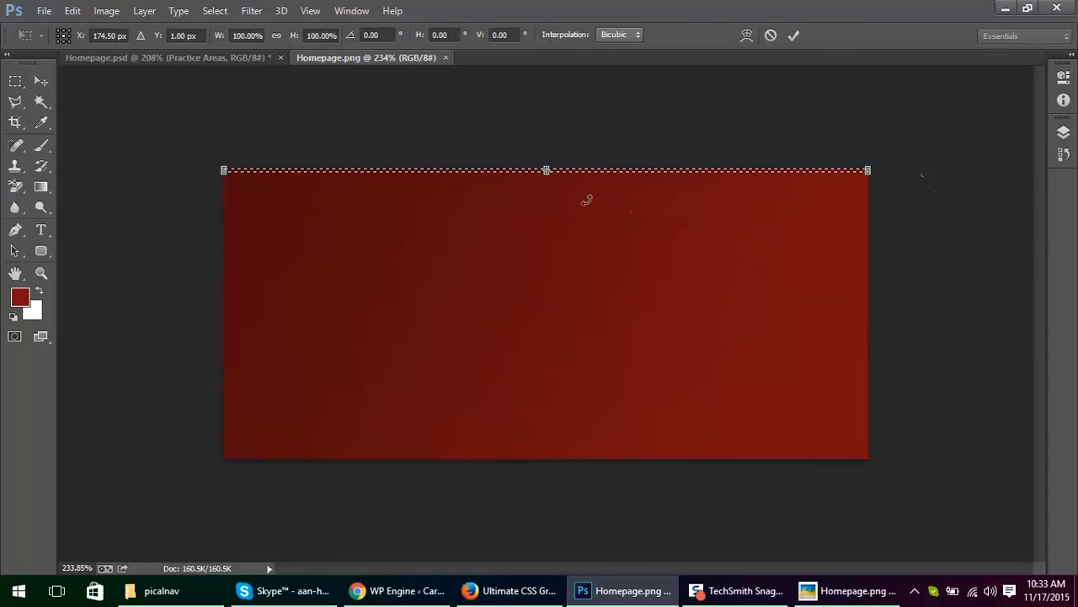
pyautogui.moveTo(568, 209); pyautogui.dragTo(584, 265)
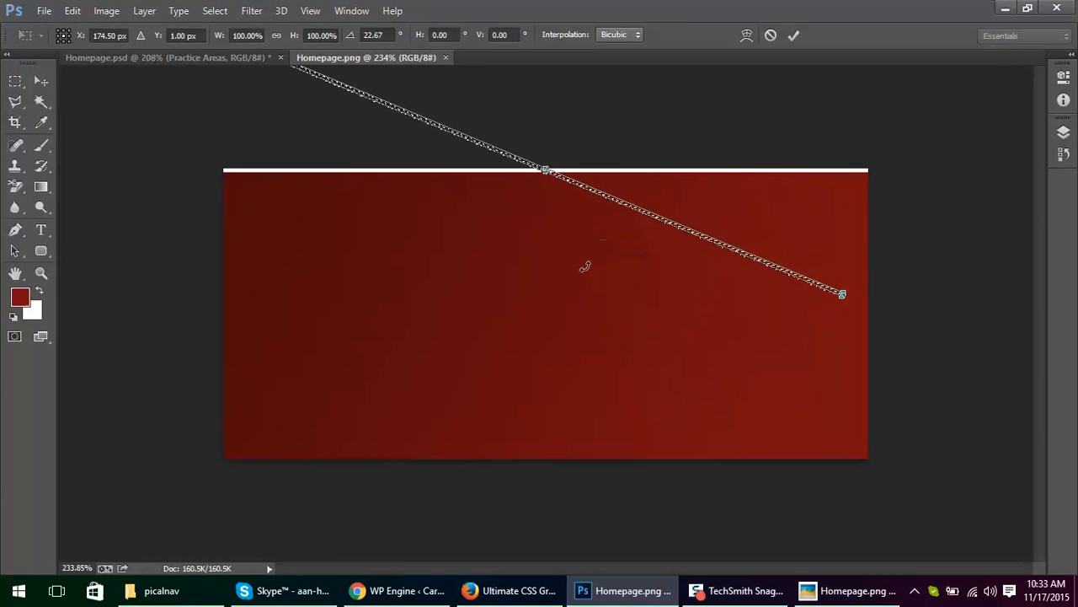
pyautogui.press('Escape')
# Step: Stretch the thin strip vertically with Free Transform to about 11650% height, covering the whole image, and deselect
pyautogui.hotkey('ctrl', 't')
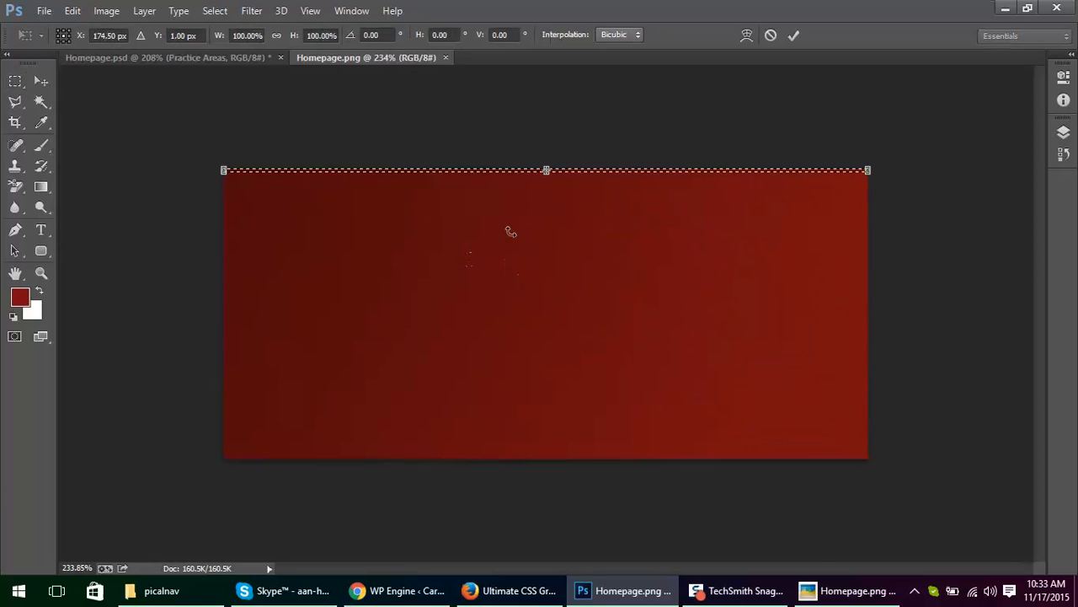
pyautogui.moveTo(545, 172); pyautogui.dragTo(552, 600)
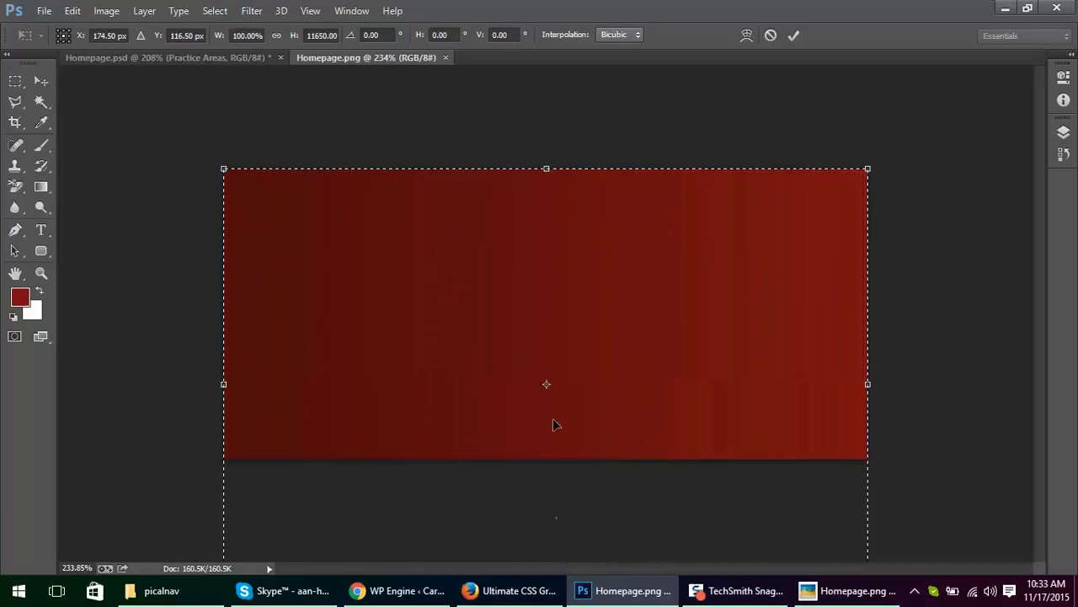
pyautogui.press('Return')
pyautogui.hotkey('ctrl', 'd')
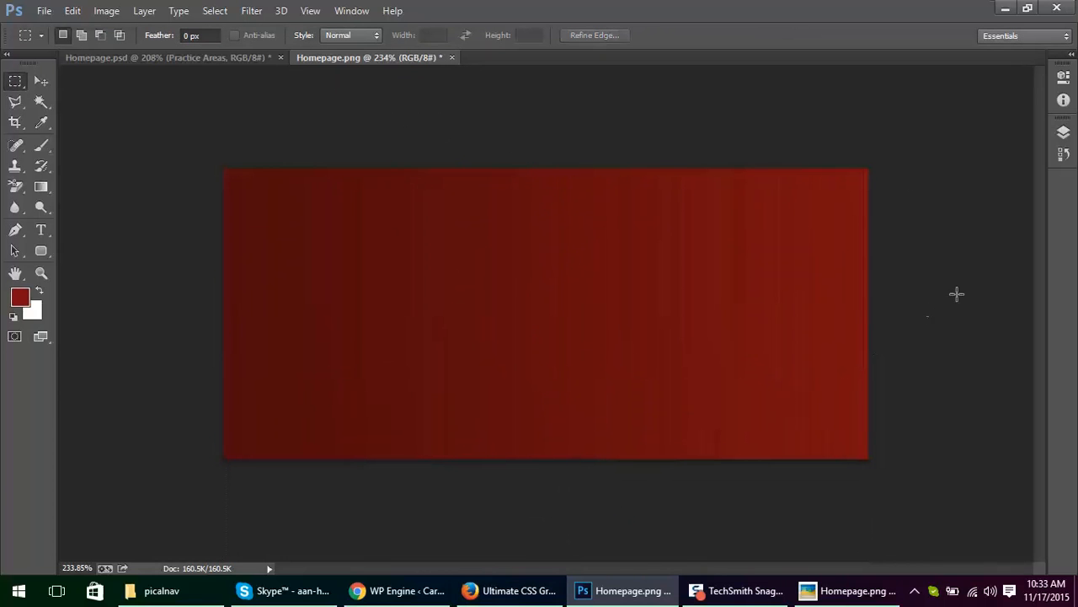
# Step: Select a thin full-width strip across the image's middle, stretch it down past the lower edge with Free Transform, and deselect
pyautogui.moveTo(205, 298); pyautogui.dragTo(1037, 298)
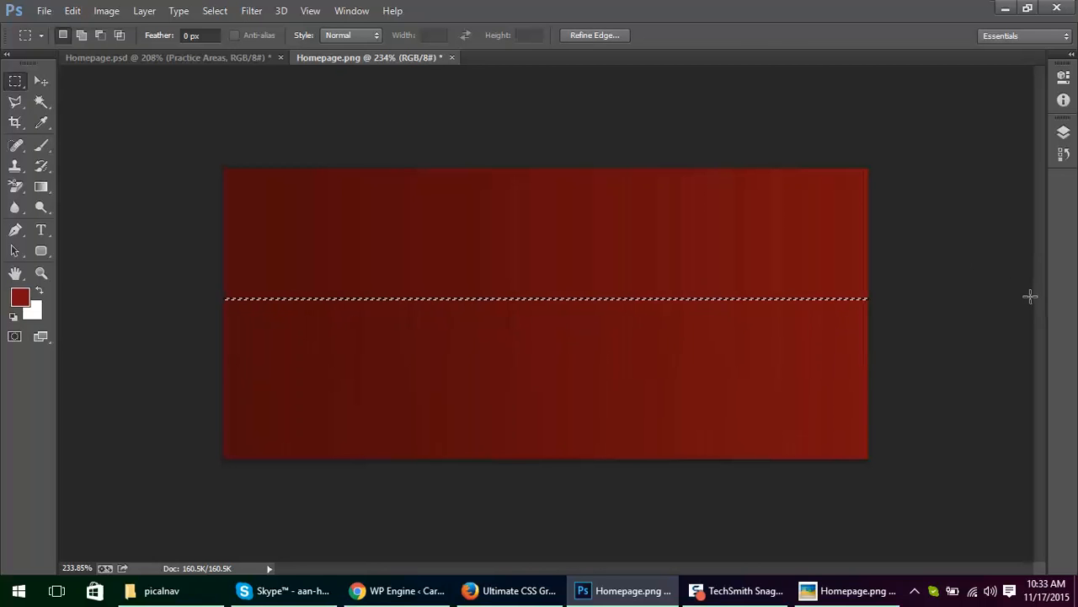
pyautogui.hotkey('ctrl', 't')
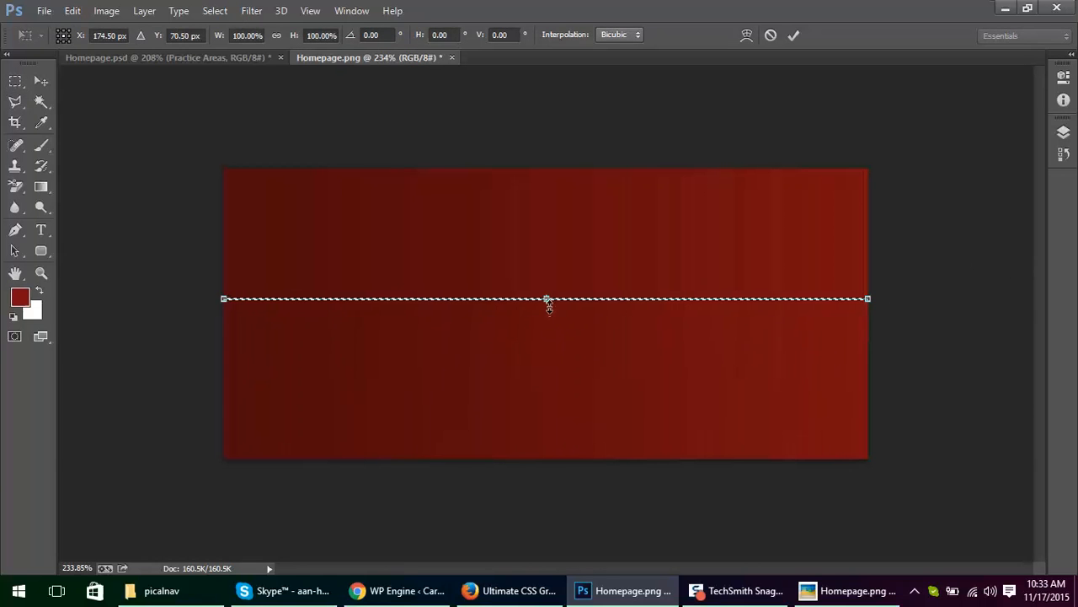
pyautogui.moveTo(548, 301); pyautogui.dragTo(561, 540)
pyautogui.press('Return')
pyautogui.hotkey('ctrl', 'd')
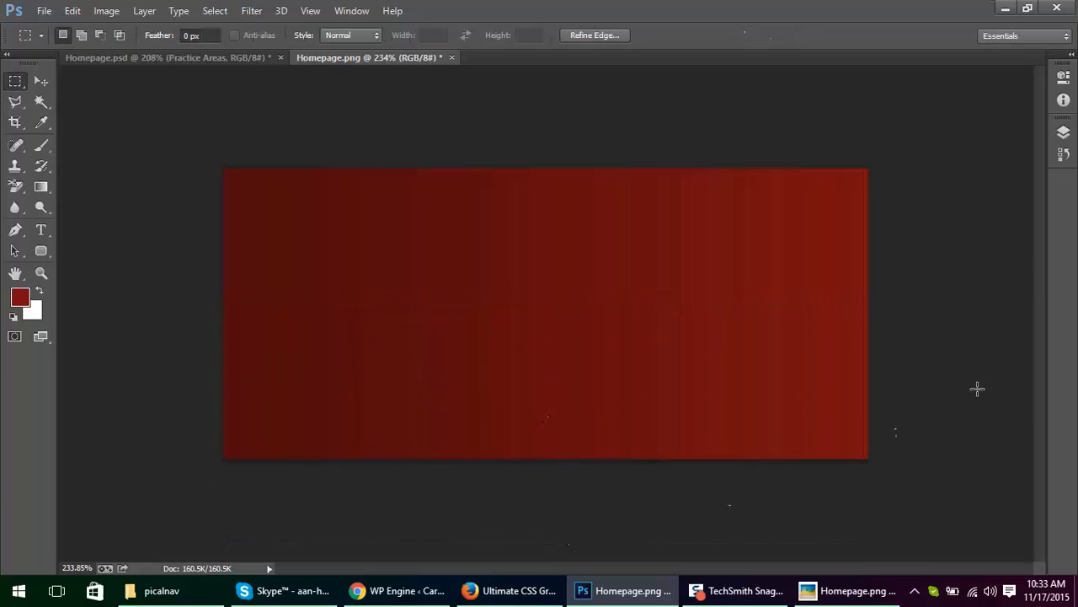
pyautogui.moveTo(835, 293); pyautogui.dragTo(357, 296)
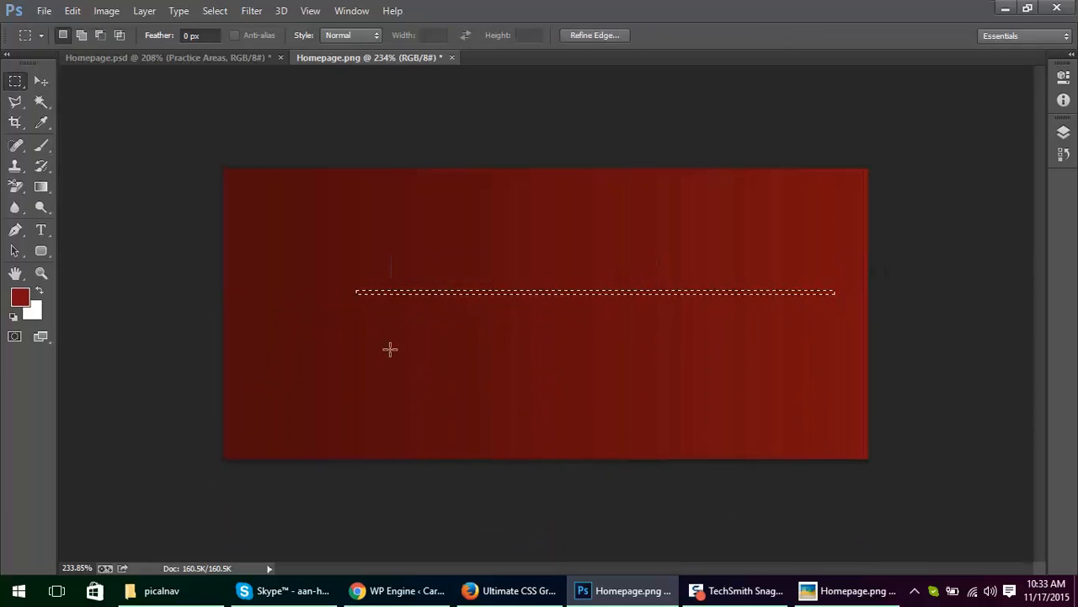
pyautogui.click(390, 349)
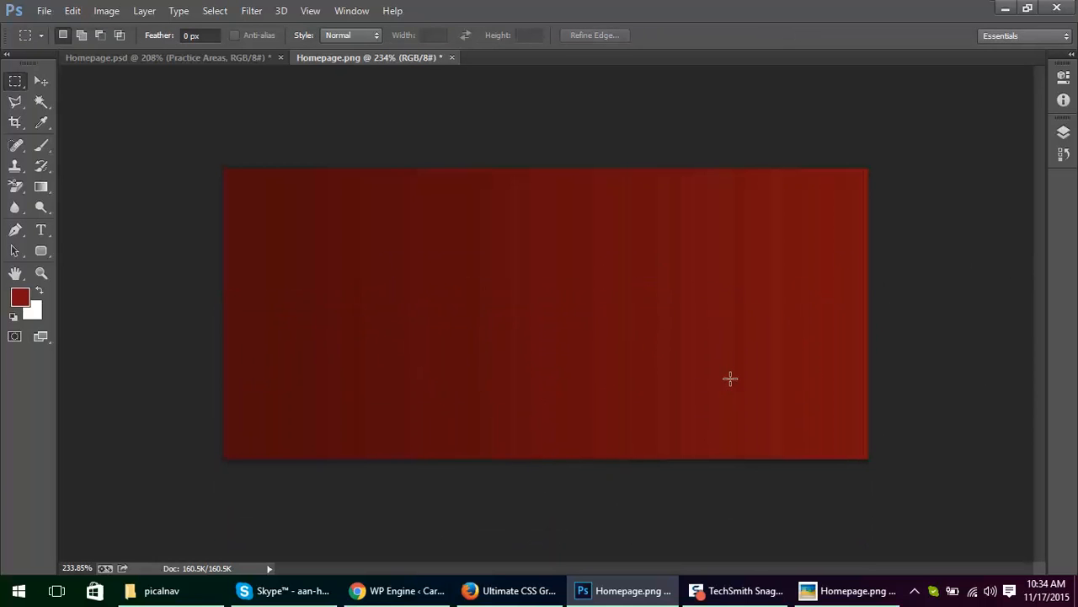